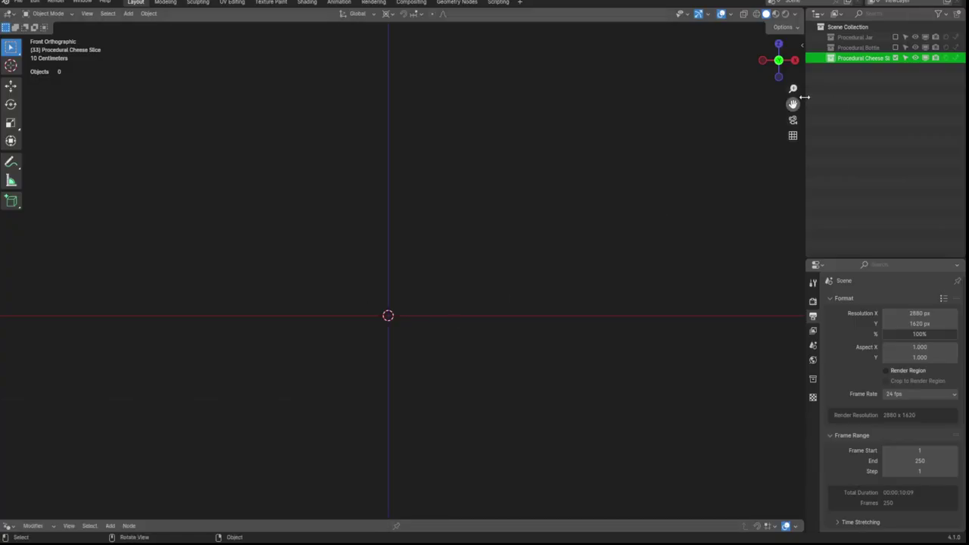
# Add a single-vertex mesh and give it a new Geometry Nodes tree named 'Procedural Cheese Slice'.
pyautogui.hotkey('shift', 'a')
pyautogui.moveTo(376, 287)
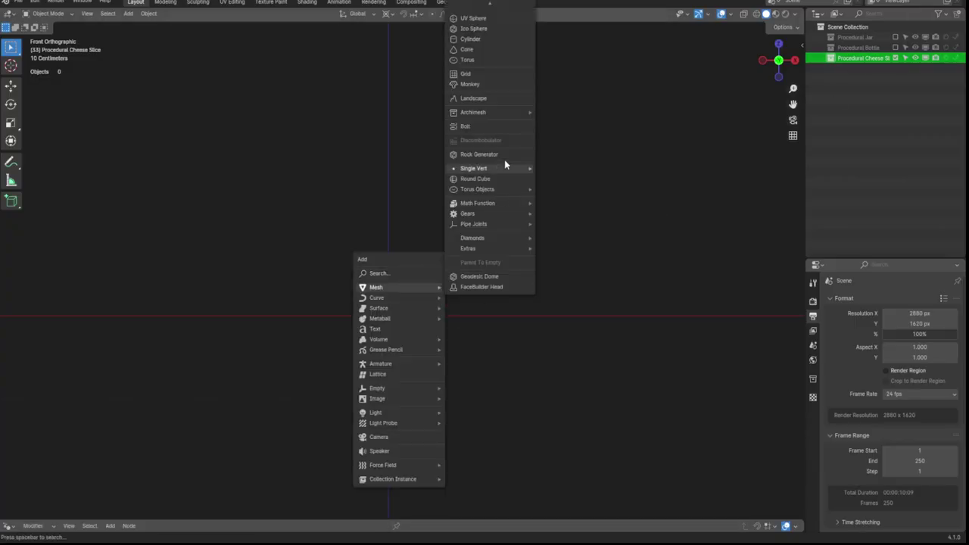
pyautogui.click(504, 165)
pyautogui.moveTo(284, 519); pyautogui.dragTo(284, 289)
pyautogui.click(400, 290)
pyautogui.doubleClick(393, 290)
pyautogui.write('Procedural Cheese Slice')
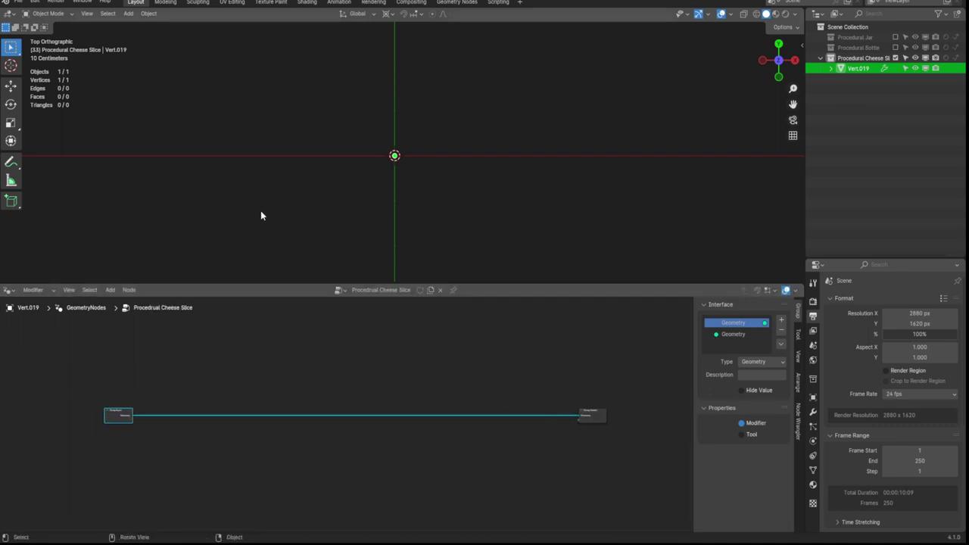
# Add a 0.1 m 5×5 Grid node and a second Grid node below it.
pyautogui.hotkey('shift', 'a')
pyautogui.press('Return')
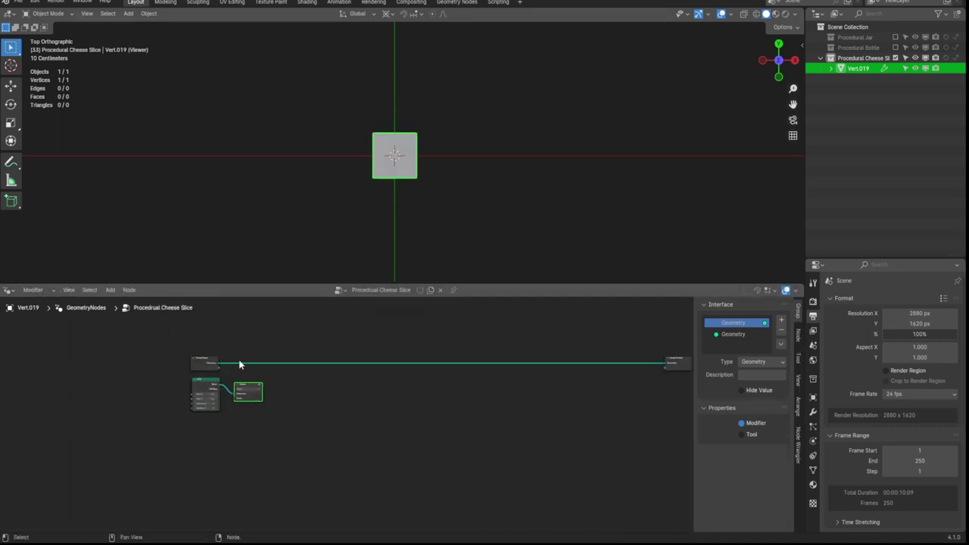
pyautogui.press('Escape')
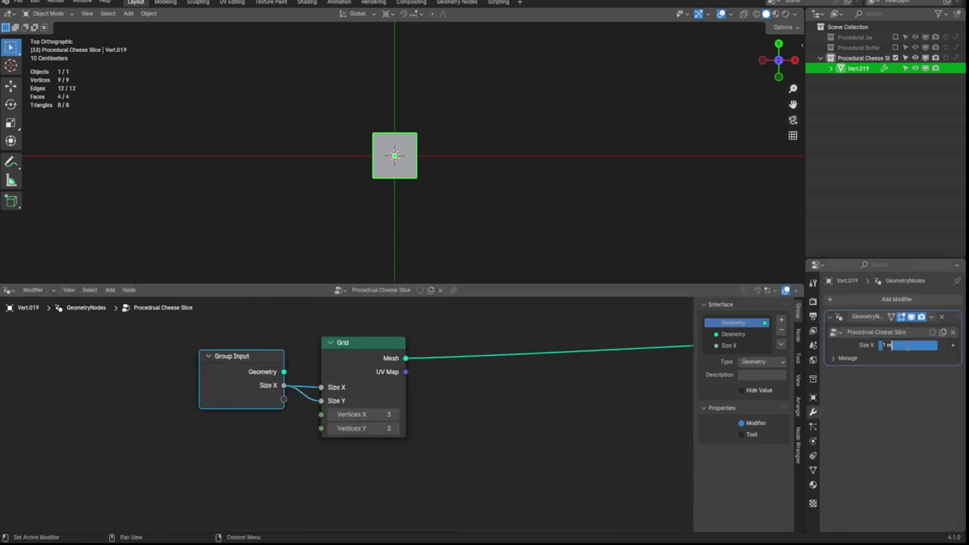
pyautogui.write('0.')
pyautogui.press('Return')
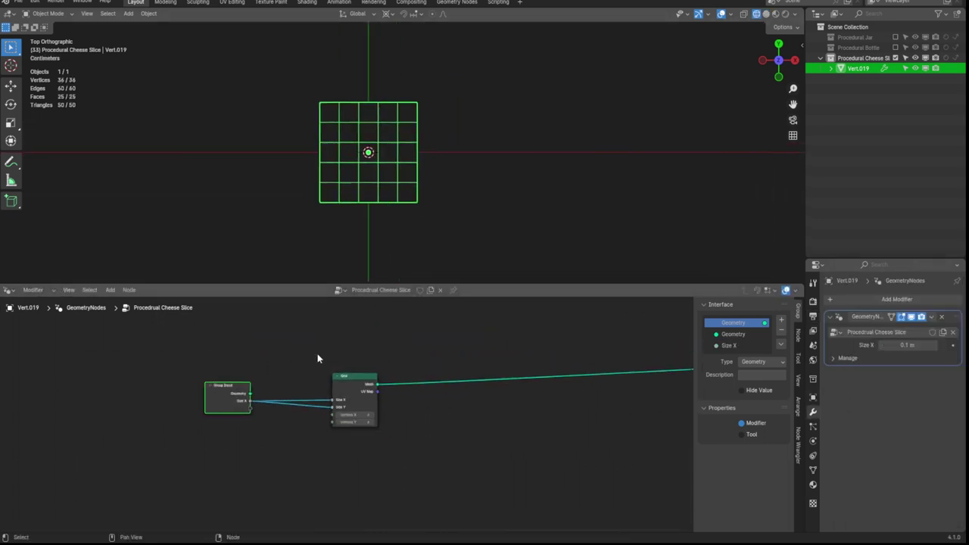
pyautogui.hotkey('shift', 'a')
pyautogui.write('grid')
pyautogui.press('Return')
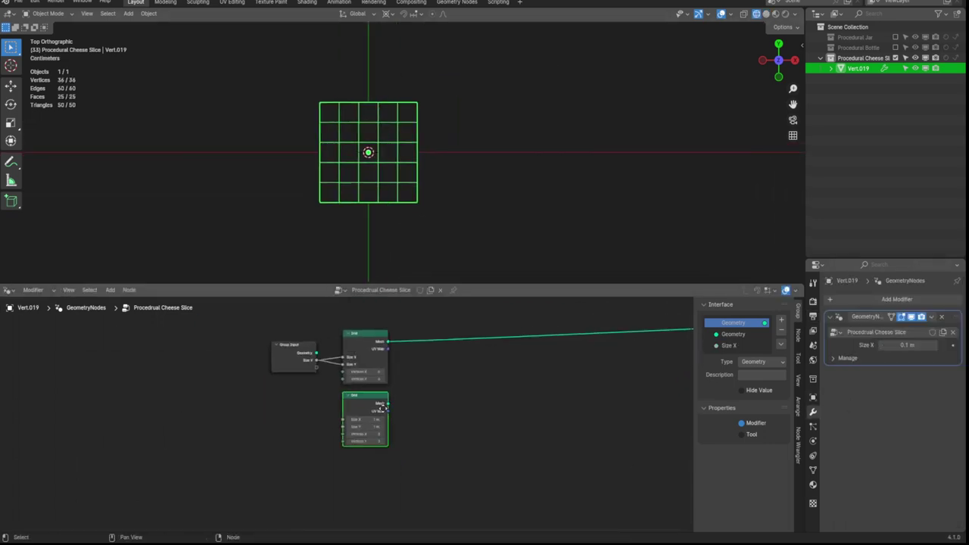
pyautogui.click(284, 361)
# Feed the first grid into a Separate Geometry node with an Index selection.
pyautogui.click(340, 355)
pyautogui.hotkey('shift', 'a')
pyautogui.write('se geome')
pyautogui.click(446, 421)
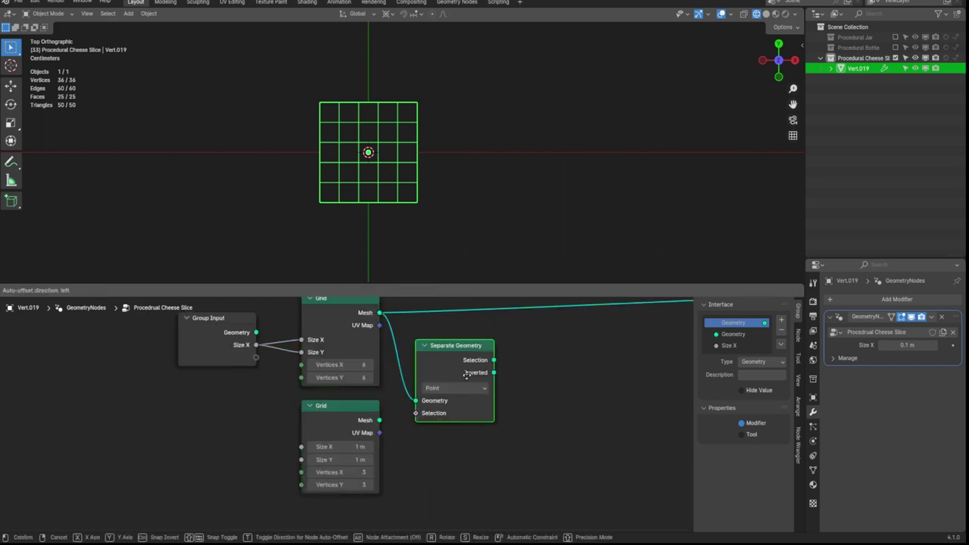
pyautogui.moveTo(261, 378); pyautogui.dragTo(469, 363)
pyautogui.hotkey('shift', 'a')
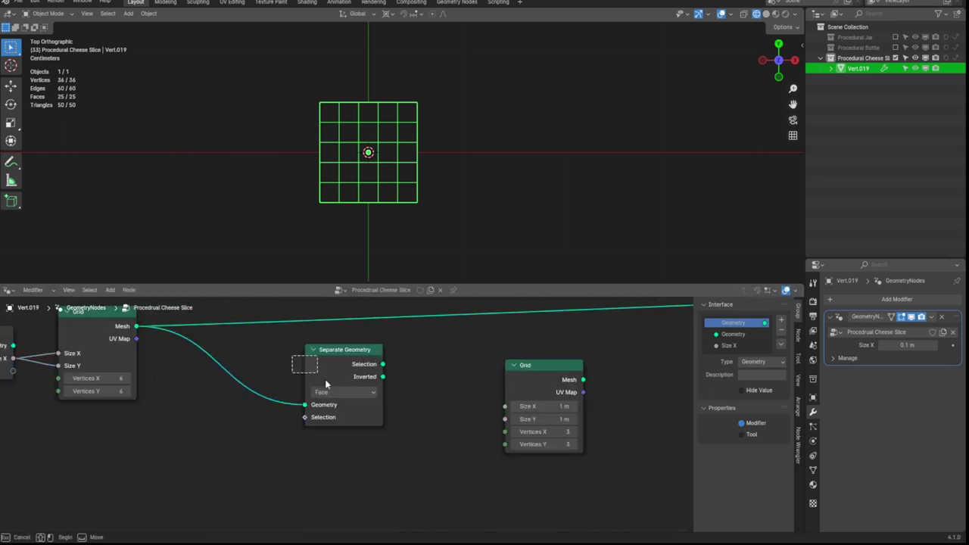
pyautogui.write('index')
pyautogui.press('Return')
# Add a Bounding Box after Separate Geometry and two vector Multiply nodes from its corners.
pyautogui.keyDown('ctrl'); pyautogui.scroll(-2, 403, 392); pyautogui.keyUp('ctrl')
pyautogui.moveTo(277, 361)
pyautogui.mouseDown()
pyautogui.moveTo(330, 386)
pyautogui.moveTo(347, 379)
pyautogui.mouseUp()
pyautogui.click(386, 420)
pyautogui.keyDown('ctrl'); pyautogui.scroll(-2, 348, 392); pyautogui.keyUp('ctrl')
pyautogui.write('add')
pyautogui.press('Return')
pyautogui.click(341, 349)
pyautogui.hotkey('shift', 'd')
pyautogui.scroll(-2, 378, 416)
pyautogui.moveTo(188, 336); pyautogui.dragTo(459, 499)
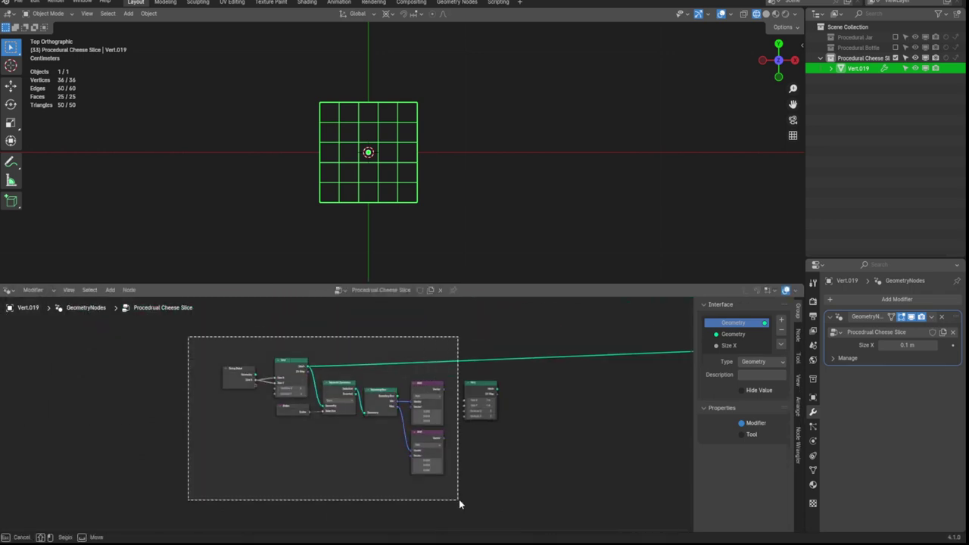
pyautogui.click(338, 461)
# Add a Distance node measuring between the two Multiply outputs.
pyautogui.moveTo(362, 356); pyautogui.dragTo(403, 378)
pyautogui.write('distance')
pyautogui.press('Return')
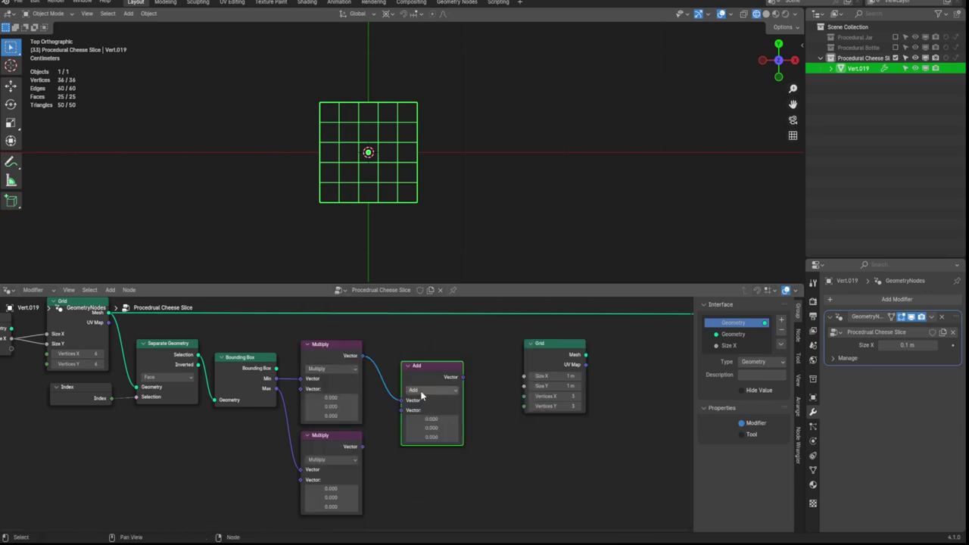
pyautogui.click(423, 378)
pyautogui.scroll(2, 393, 424)
pyautogui.moveTo(367, 454); pyautogui.dragTo(393, 444)
pyautogui.keyDown('ctrl'); pyautogui.scroll(-3, 378, 465); pyautogui.keyUp('ctrl')
# Drive the second grid's Size X and Size Y with the distance, then preview the result.
pyautogui.moveTo(410, 368); pyautogui.dragTo(538, 381)
pyautogui.moveTo(410, 368); pyautogui.dragTo(539, 393)
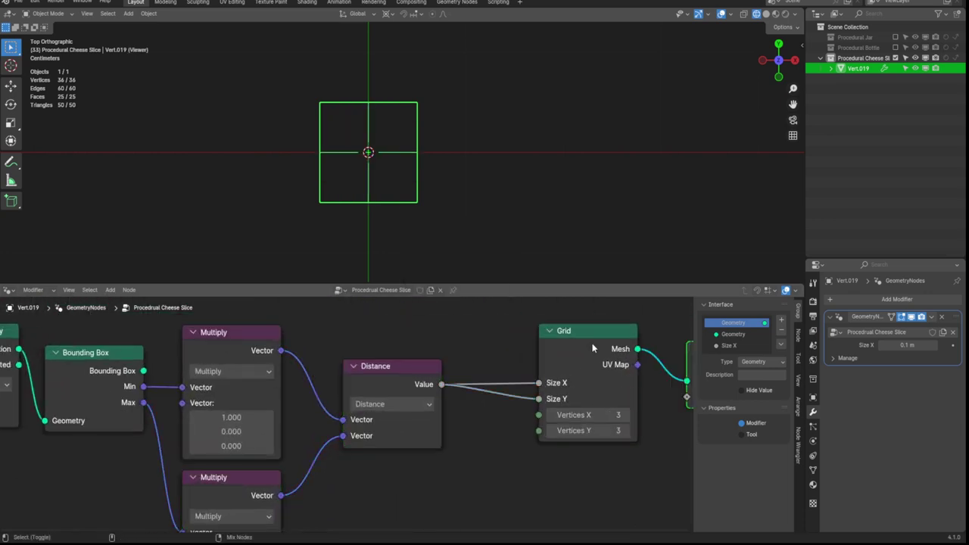
pyautogui.keyDown('ctrl'); pyautogui.scroll(2, 240, 369); pyautogui.keyUp('ctrl')
pyautogui.scroll(-2, 240, 369)
pyautogui.keyDown('ctrl'); pyautogui.keyDown('shift'); pyautogui.click(333, 383); pyautogui.keyUp('shift'); pyautogui.keyUp('ctrl')
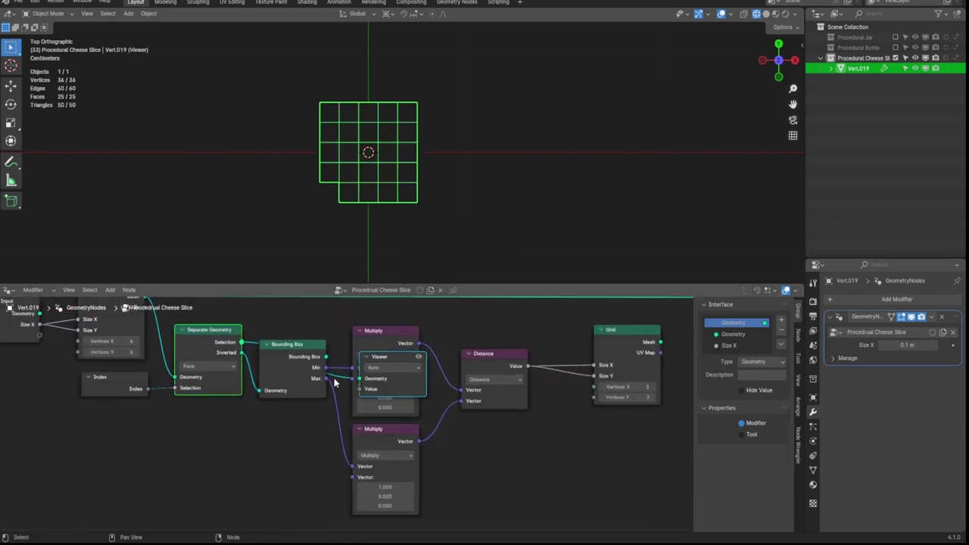
pyautogui.scroll(-2, 258, 407)
pyautogui.keyDown('ctrl'); pyautogui.keyDown('shift'); pyautogui.click(507, 378); pyautogui.keyUp('shift'); pyautogui.keyUp('ctrl')
# Instance the small grid on the points, rotated 45° on Z with Transform Geometry.
pyautogui.hotkey('shift', 'a')
pyautogui.write('instance on points')
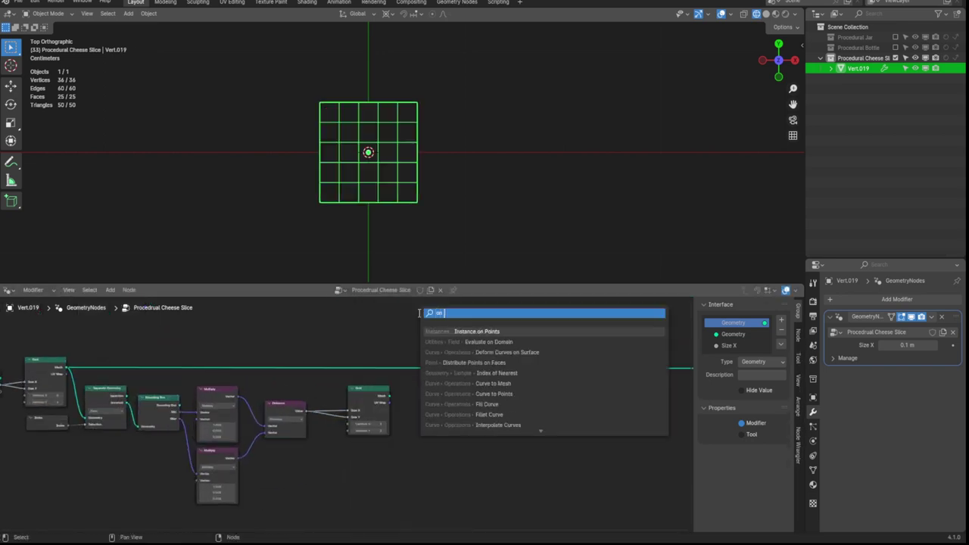
pyautogui.press('Return')
pyautogui.hotkey('shift', 'a')
pyautogui.write('transform')
pyautogui.press('Return')
pyautogui.click(401, 378)
pyautogui.scroll(3, 400, 395)
pyautogui.click(401, 395)
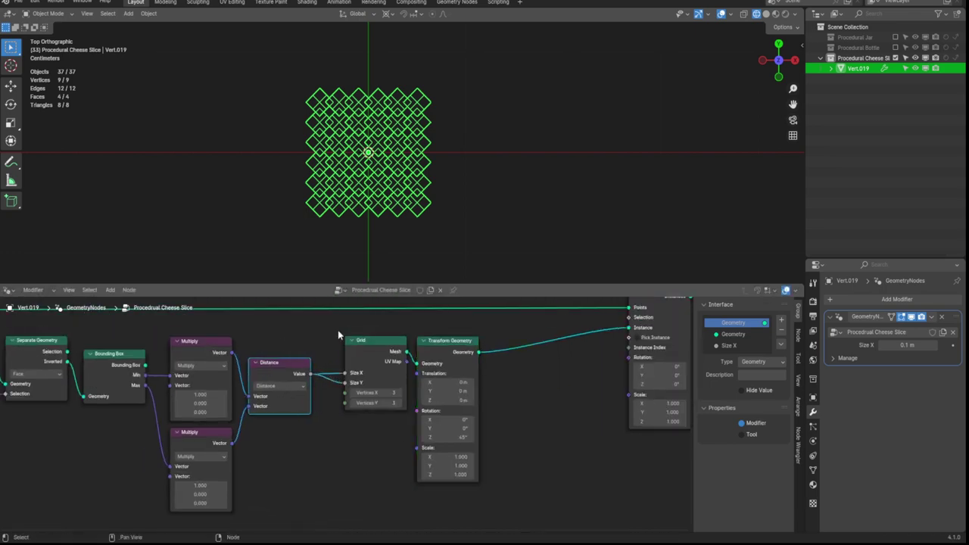
# Halve the cutter size with a Multiply 0.5 node between Distance and the small grid.
pyautogui.click(336, 383)
pyautogui.moveTo(591, 419); pyautogui.dragTo(412, 448, button='middle')
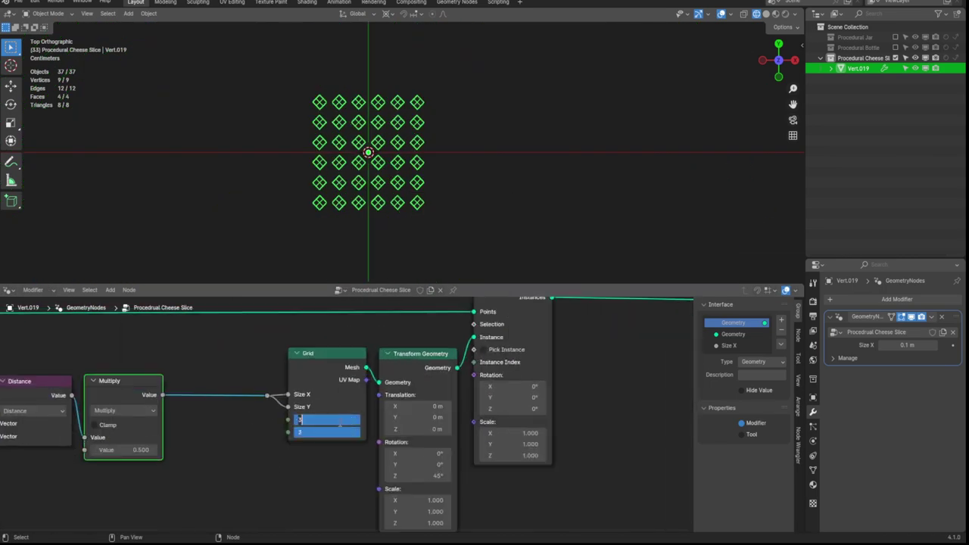
pyautogui.hotkey('shift', 'a')
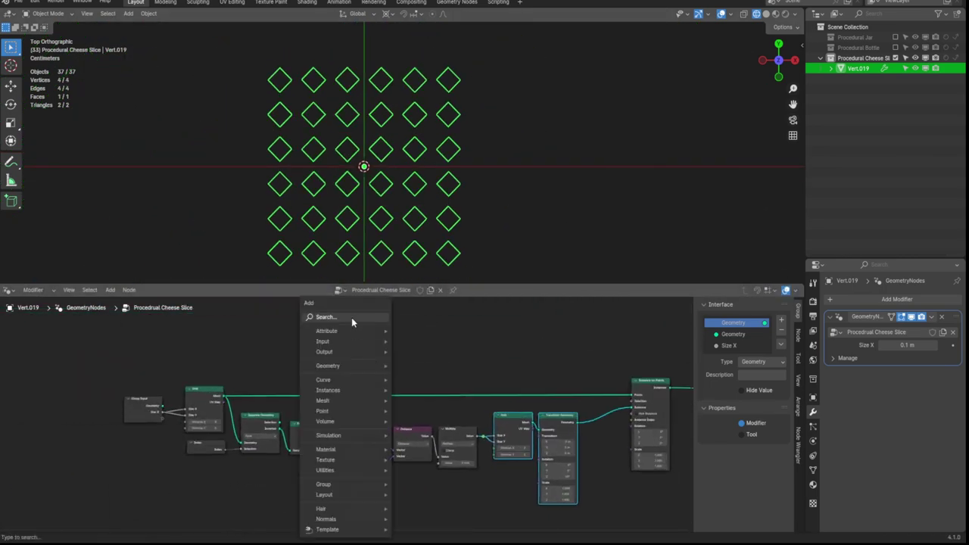
pyautogui.write('ran')
pyautogui.press('Return')
pyautogui.moveTo(488, 346); pyautogui.dragTo(396, 379, button='middle')
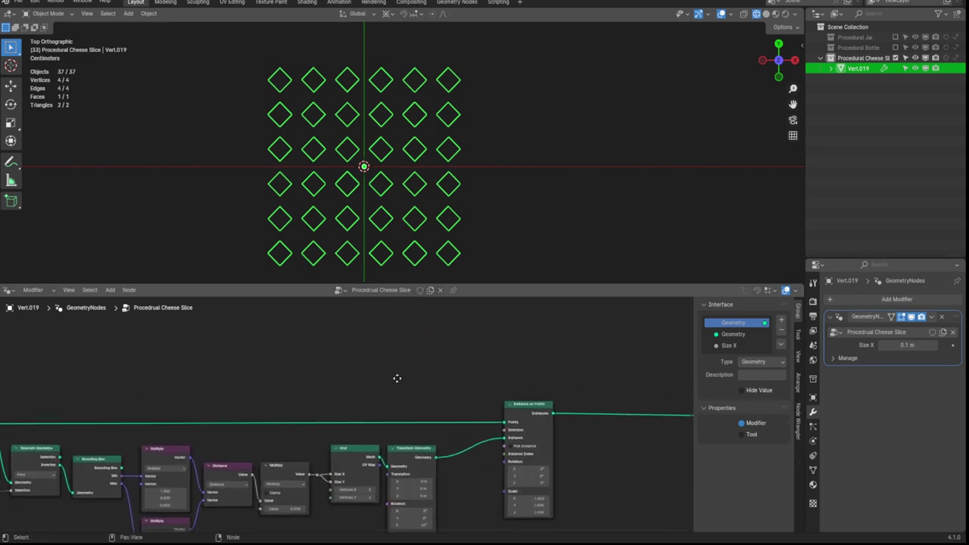
# Delete edge points using a Delete Geometry node selected by Edge Neighbors Face Count Less Than 2.
pyautogui.hotkey('shift', 'a')
pyautogui.press('Return')
pyautogui.hotkey('shift', 'a')
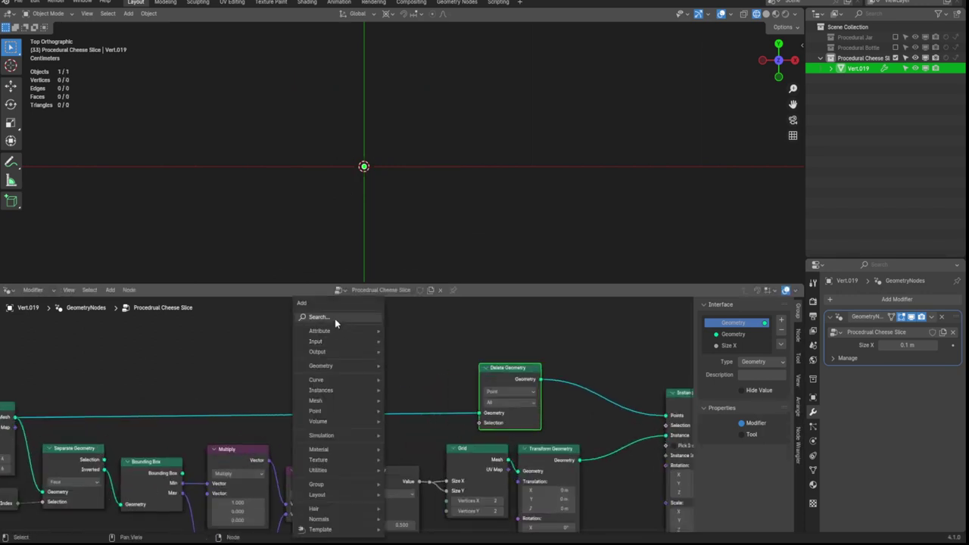
pyautogui.write('ed')
pyautogui.press('Return')
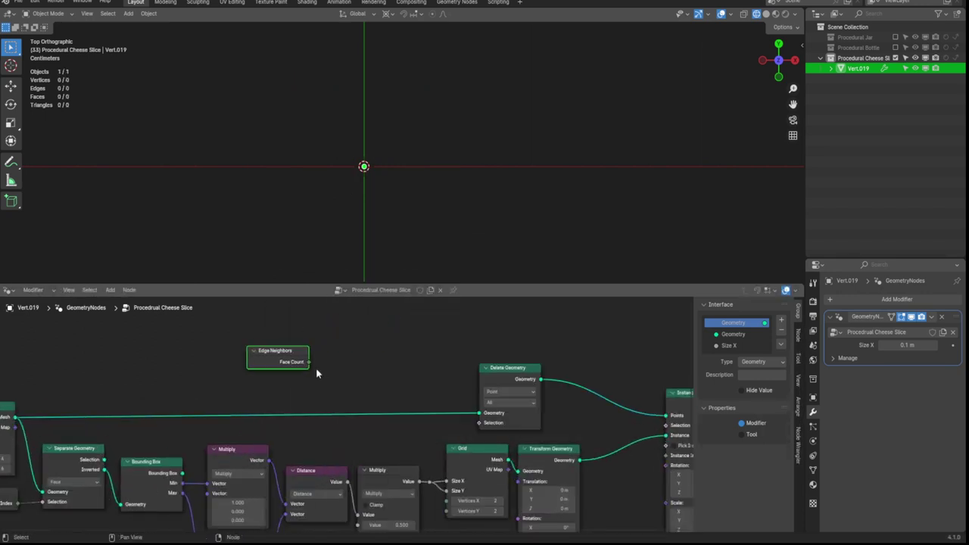
pyautogui.moveTo(308, 361); pyautogui.dragTo(342, 365)
pyautogui.write('equal')
pyautogui.press('Return')
pyautogui.click(382, 346)
pyautogui.moveTo(386, 331); pyautogui.dragTo(478, 422)
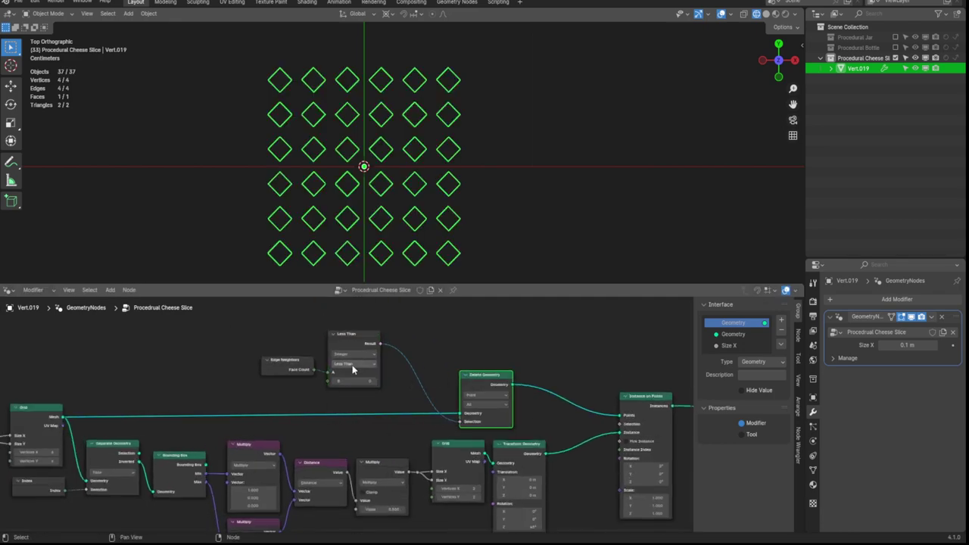
pyautogui.moveTo(350, 372); pyautogui.dragTo(371, 372)
pyautogui.moveTo(509, 429); pyautogui.dragTo(444, 398, button='middle')
# Remove the Viewer, add a Face Neighbors input to the comparison, and keep the deletion domain on Point.
pyautogui.keyDown('ctrl'); pyautogui.scroll(-2, 454, 385); pyautogui.keyUp('ctrl')
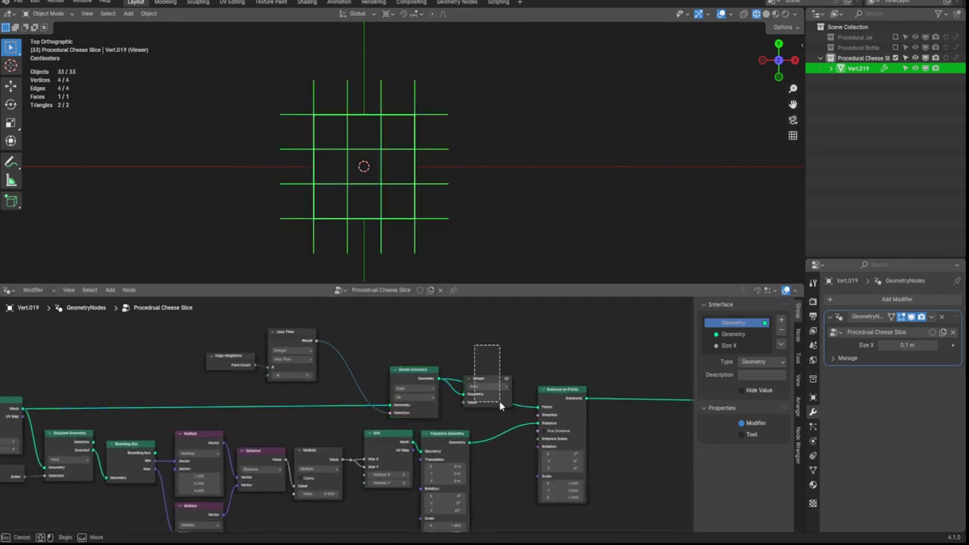
pyautogui.keyDown('ctrl'); pyautogui.scroll(1, 454, 384); pyautogui.keyUp('ctrl')
pyautogui.press('Delete')
pyautogui.scroll(-2, 468, 376)
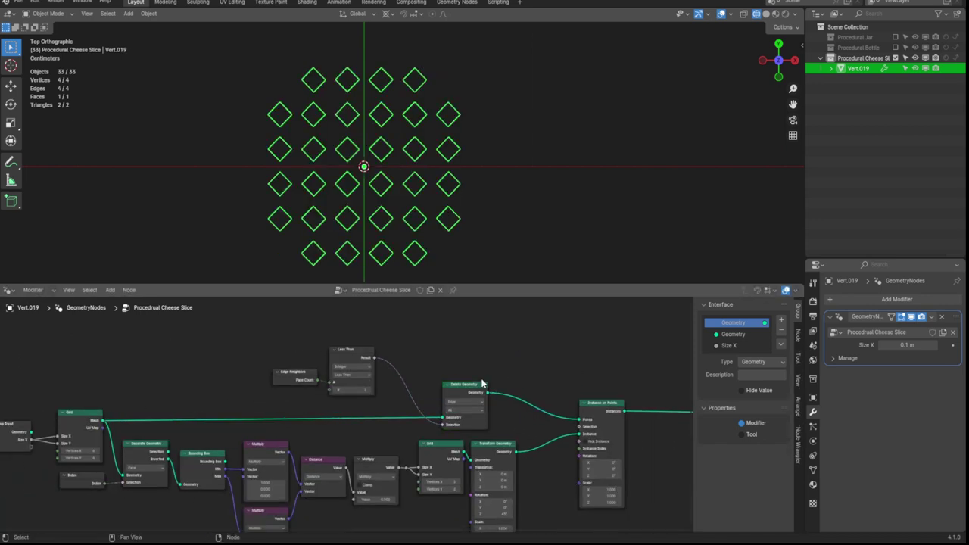
pyautogui.scroll(3, 348, 411)
pyautogui.moveTo(317, 359); pyautogui.dragTo(170, 320)
pyautogui.write('face')
pyautogui.press('Return')
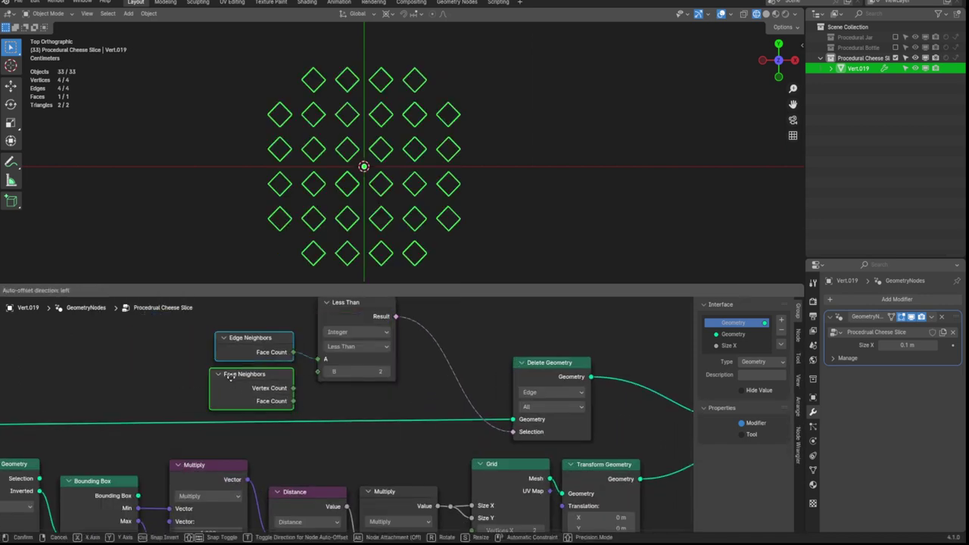
pyautogui.scroll(-2, 234, 331)
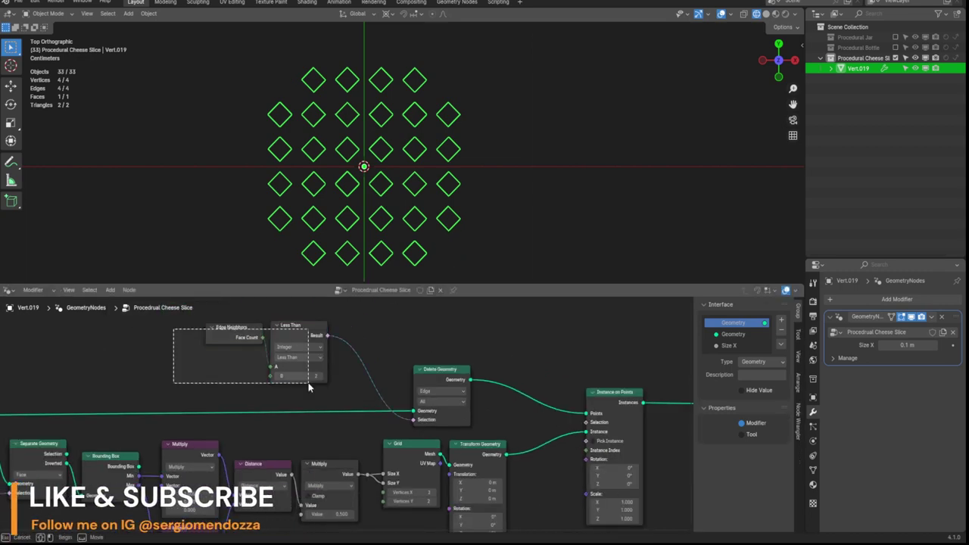
pyautogui.moveTo(308, 387); pyautogui.dragTo(311, 388)
pyautogui.scroll(3, 321, 389)
pyautogui.click(332, 365)
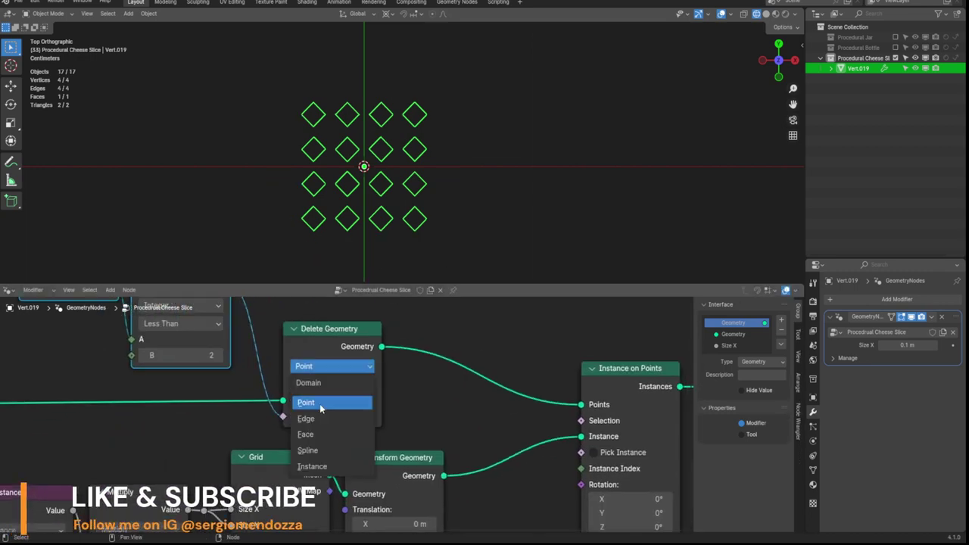
pyautogui.click(321, 403)
# Position a Mesh Boolean set to Difference after the grid and the instanced diamonds.
pyautogui.scroll(-3, 321, 409)
pyautogui.scroll(-1, 333, 416)
pyautogui.scroll(3, 341, 424)
pyautogui.scroll(-3, 343, 429)
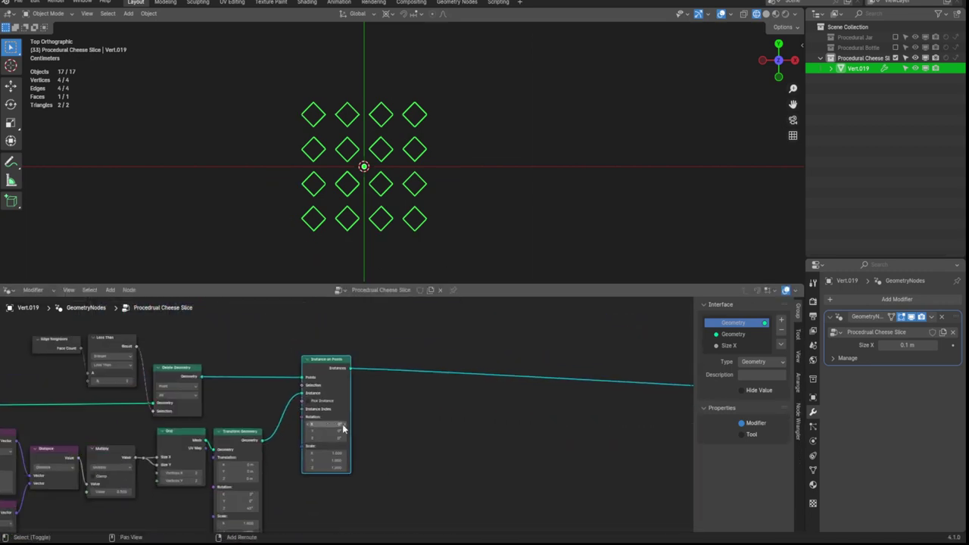
pyautogui.scroll(-3, 342, 430)
pyautogui.moveTo(529, 325); pyautogui.dragTo(542, 328)
pyautogui.scroll(4, 302, 323)
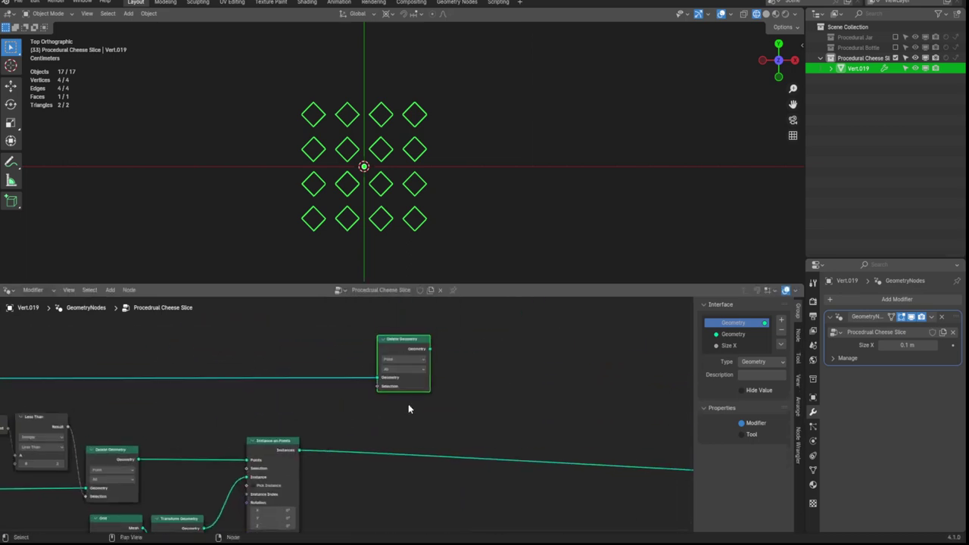
pyautogui.moveTo(303, 323); pyautogui.dragTo(396, 389)
# Preview the Mesh Boolean and add Realize Instances before its second mesh input.
pyautogui.keyDown('ctrl'); pyautogui.keyDown('shift'); pyautogui.click(446, 378); pyautogui.keyUp('shift'); pyautogui.keyUp('ctrl')
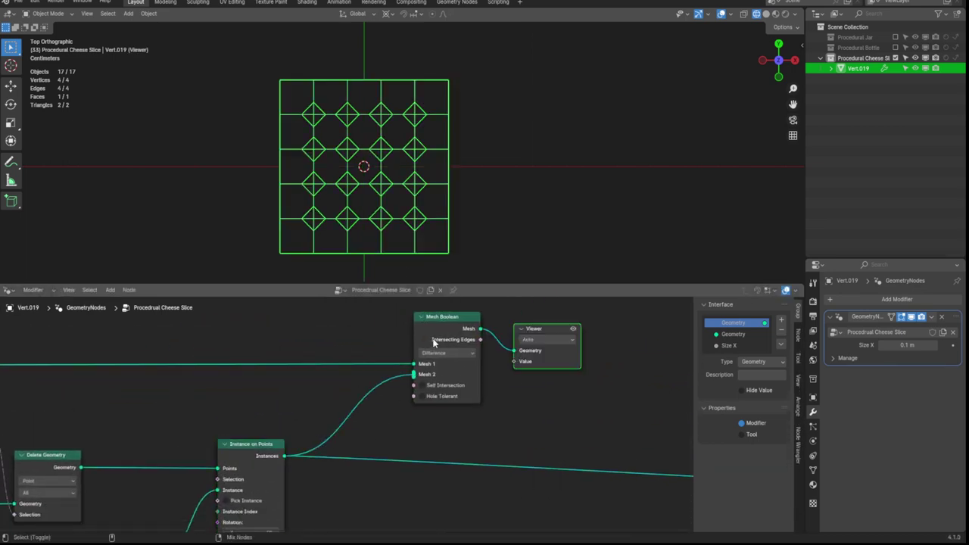
pyautogui.scroll(2, 378, 394)
pyautogui.hotkey('shift', 'a')
pyautogui.click(341, 462)
pyautogui.click(308, 428)
# Insert an Extrude Mesh node before the Boolean.
pyautogui.hotkey('shift', 'a')
pyautogui.write('extrude')
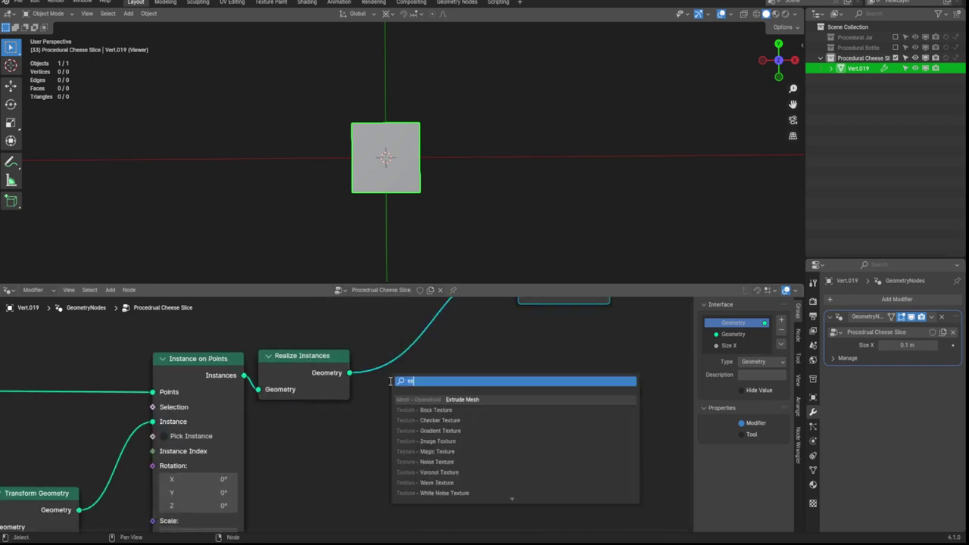
pyautogui.press('Return')
pyautogui.click(364, 393)
pyautogui.scroll(-2, 276, 414)
pyautogui.click(379, 400)
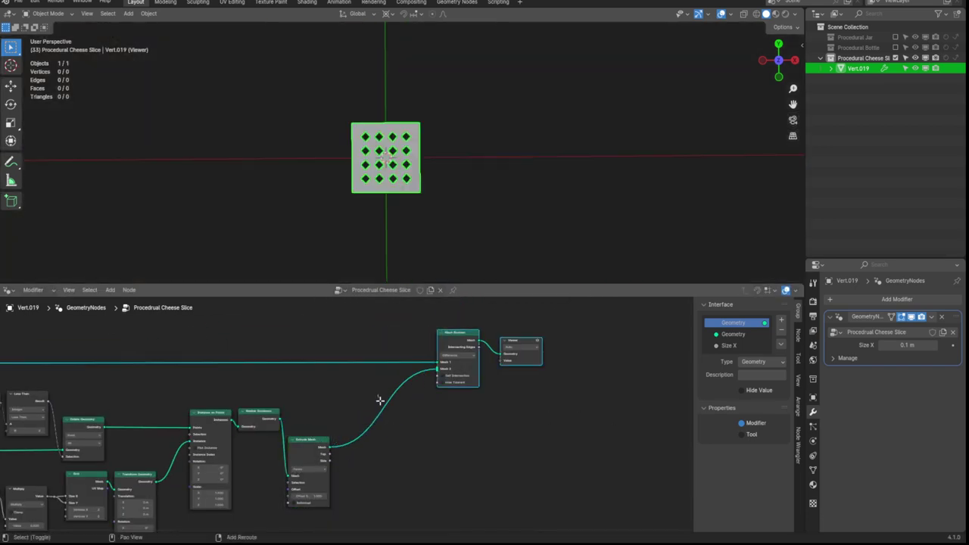
pyautogui.scroll(2, 318, 445)
# Add a second Extrude Mesh node and a Merge by Distance node.
pyautogui.hotkey('shift', 'a')
pyautogui.click(363, 356)
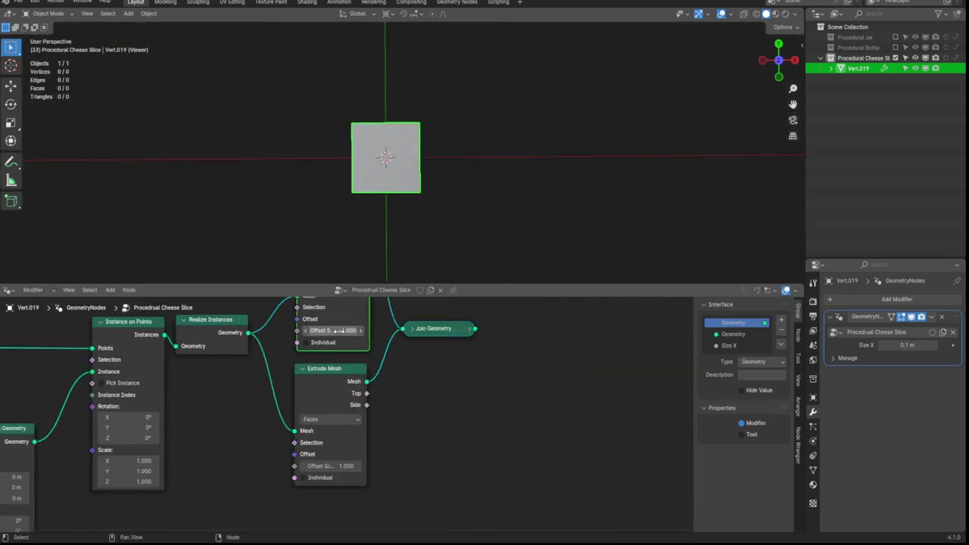
pyautogui.click(333, 330)
pyautogui.scroll(-3, 332, 318)
pyautogui.scroll(2, 284, 423)
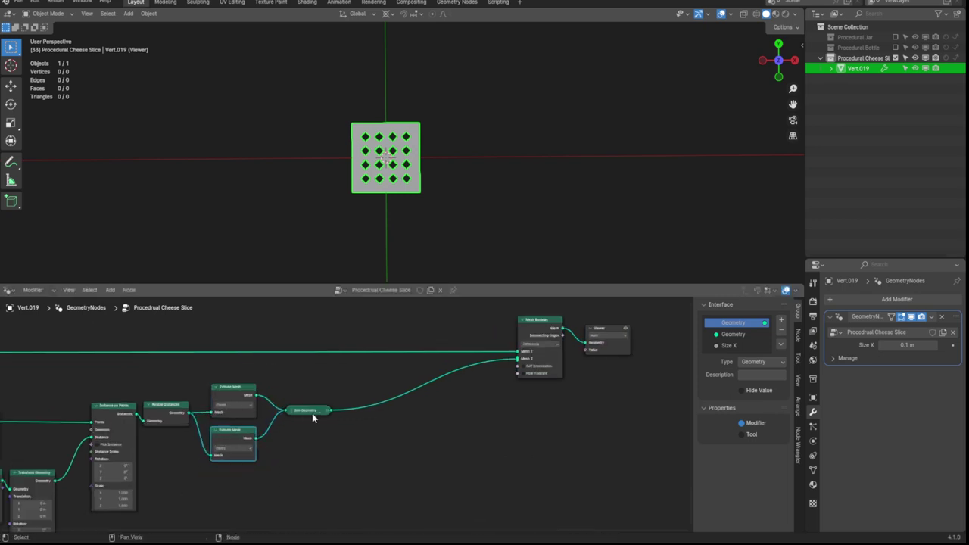
pyautogui.hotkey('shift', 'a')
pyautogui.click(375, 416)
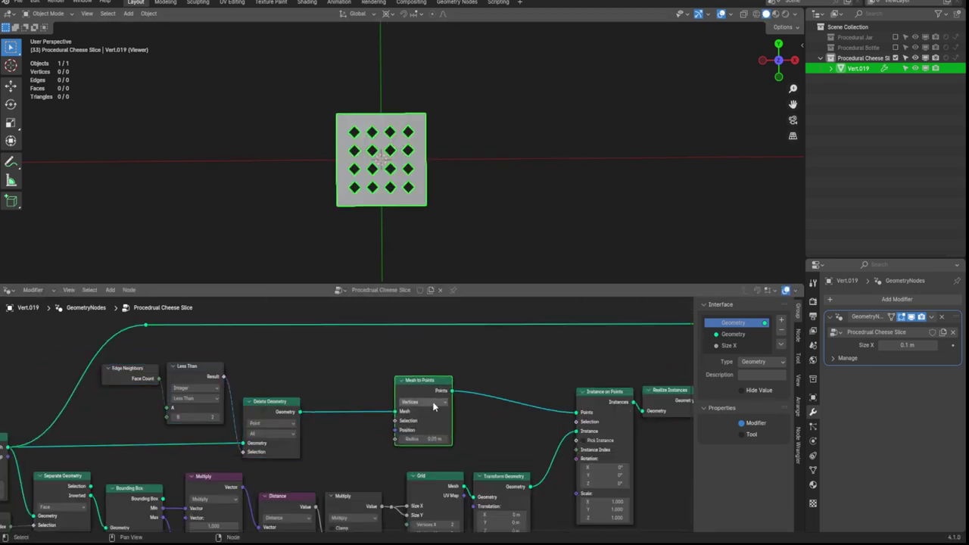
# Drive a duplicated Delete Geometry with a Boolean Random Value, leaving three holes, shown in wireframe.
pyautogui.hotkey('shift', 'a')
pyautogui.write('rand')
pyautogui.press('Return')
pyautogui.click(326, 366)
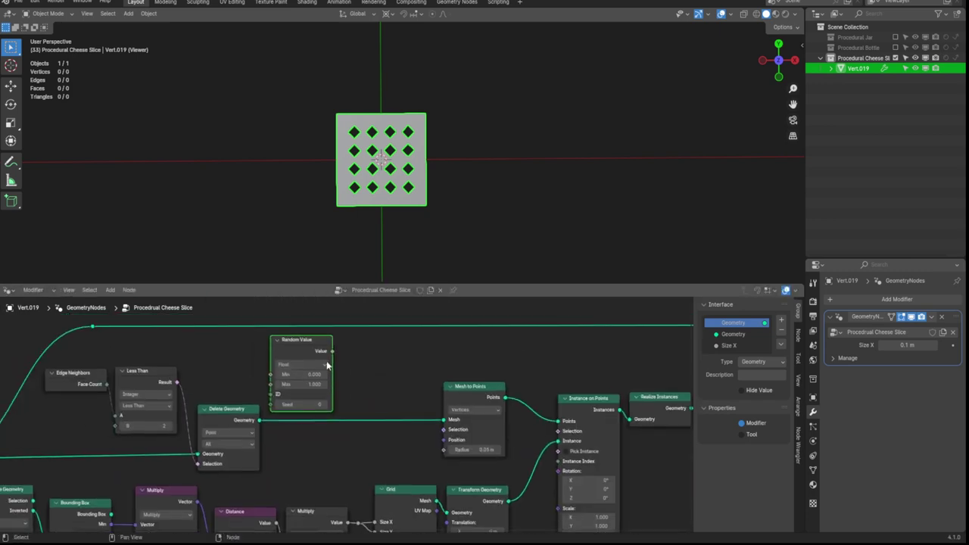
pyautogui.click(229, 336)
pyautogui.scroll(-3, 465, 373)
pyautogui.scroll(3, 465, 373)
pyautogui.hotkey('shift', 'd')
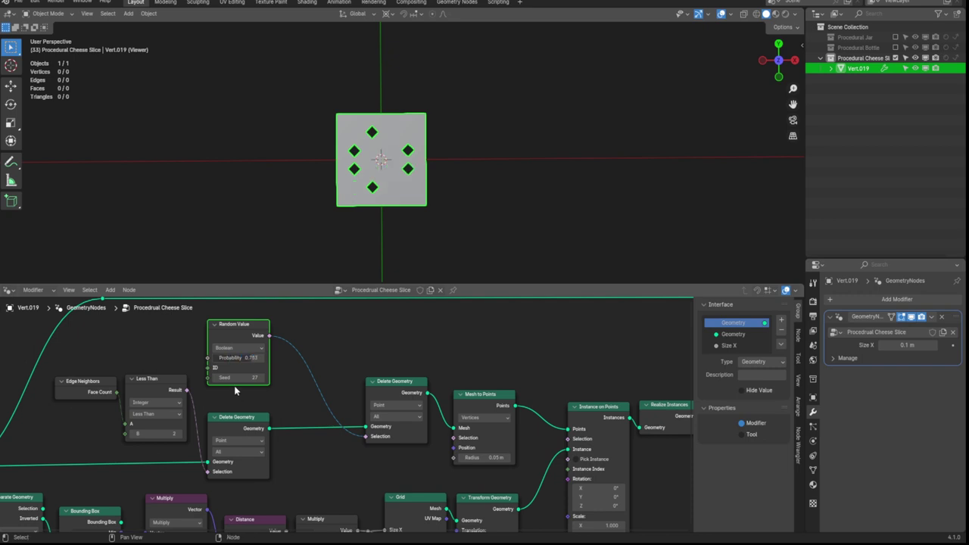
pyautogui.scroll(-4, 479, 401)
pyautogui.hotkey('shift', 'z')
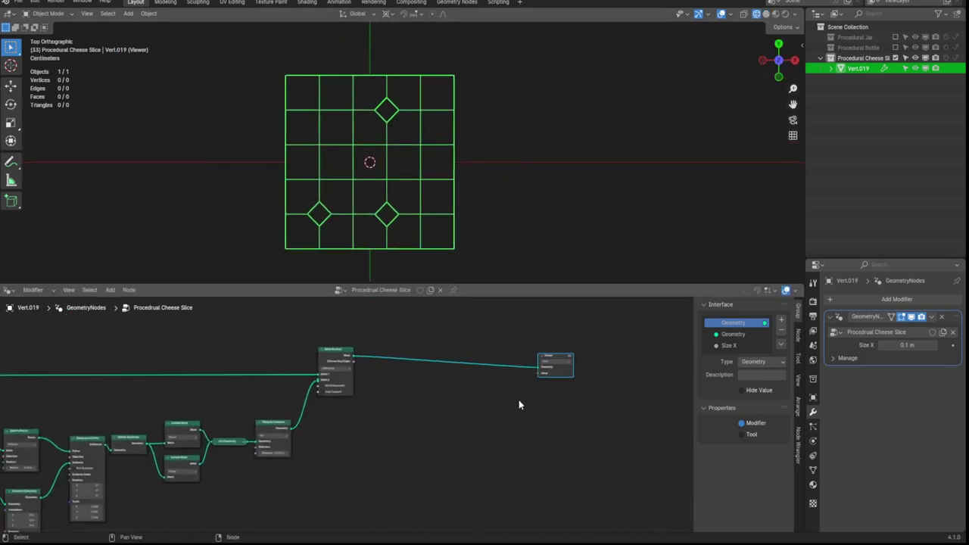
# Slide the Subdivision Surface node into place and check the rounded slice in top wireframe view.
pyautogui.press('g')
pyautogui.press('x')
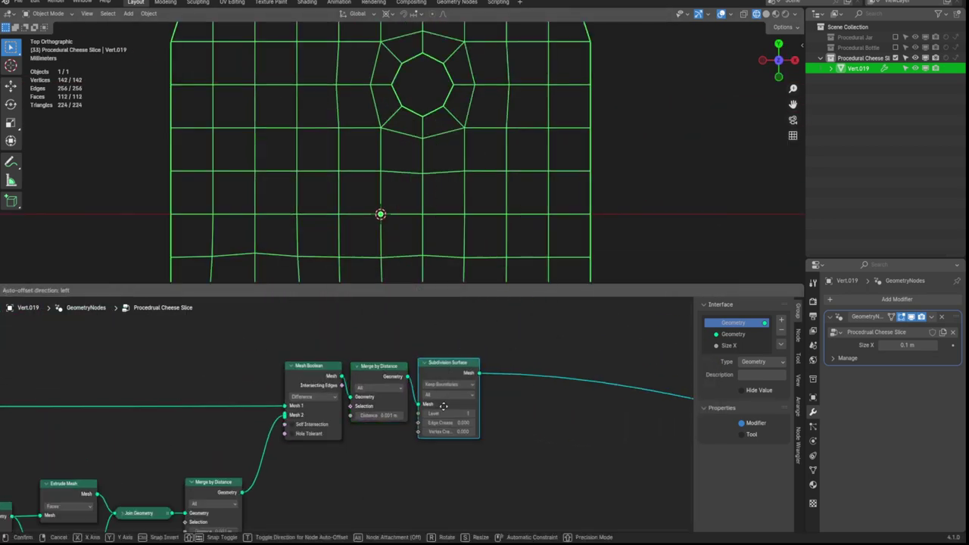
pyautogui.press('KP_7')
pyautogui.hotkey('shift', 'z')
pyautogui.press('Home')
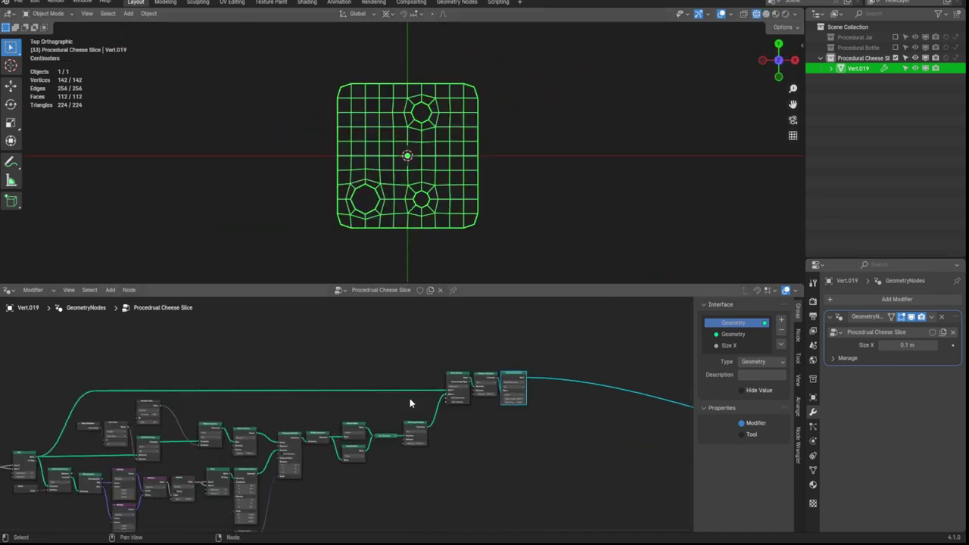
pyautogui.scroll(1, 363, 388)
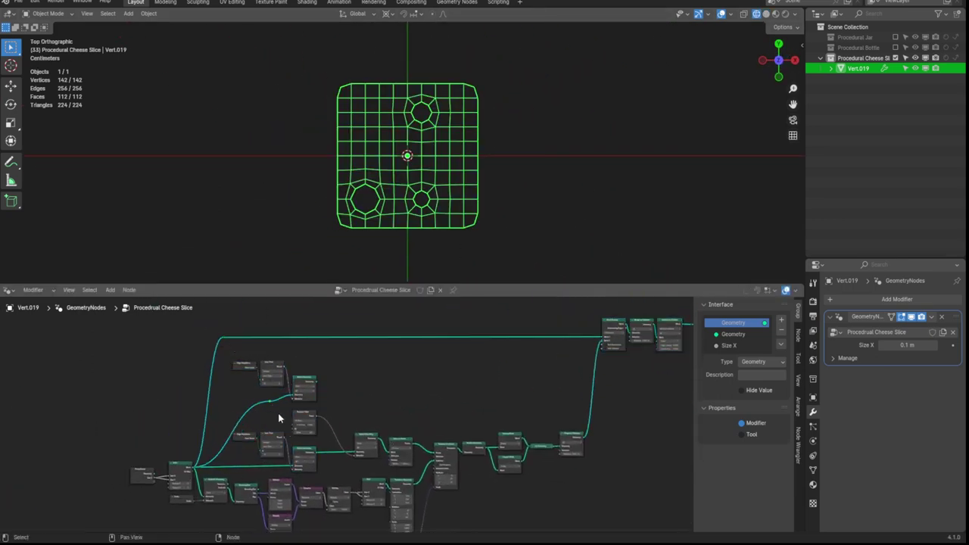
pyautogui.scroll(1, 205, 373)
pyautogui.moveTo(191, 407); pyautogui.dragTo(349, 401)
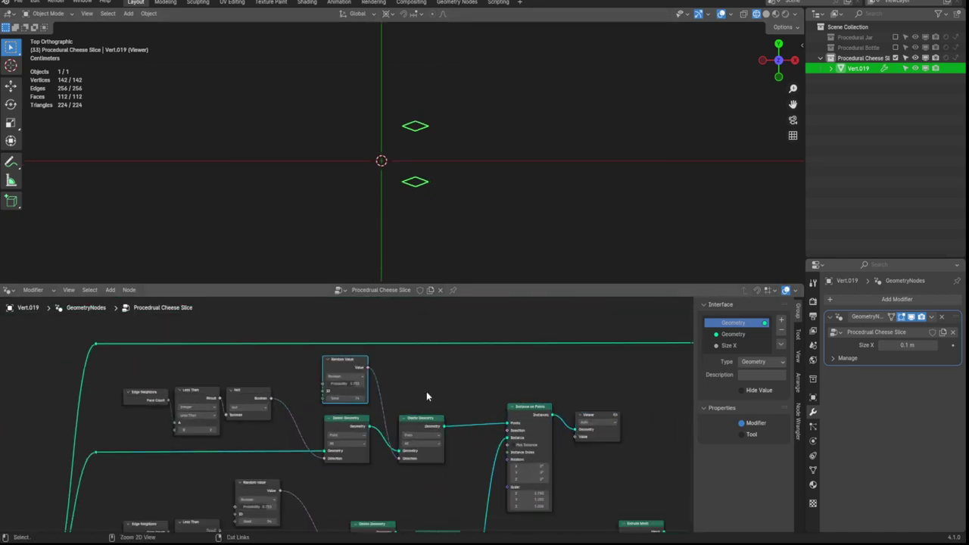
# Split the cutter's absolute normal into components with a new Separate XYZ node.
pyautogui.hotkey('shift', 'a')
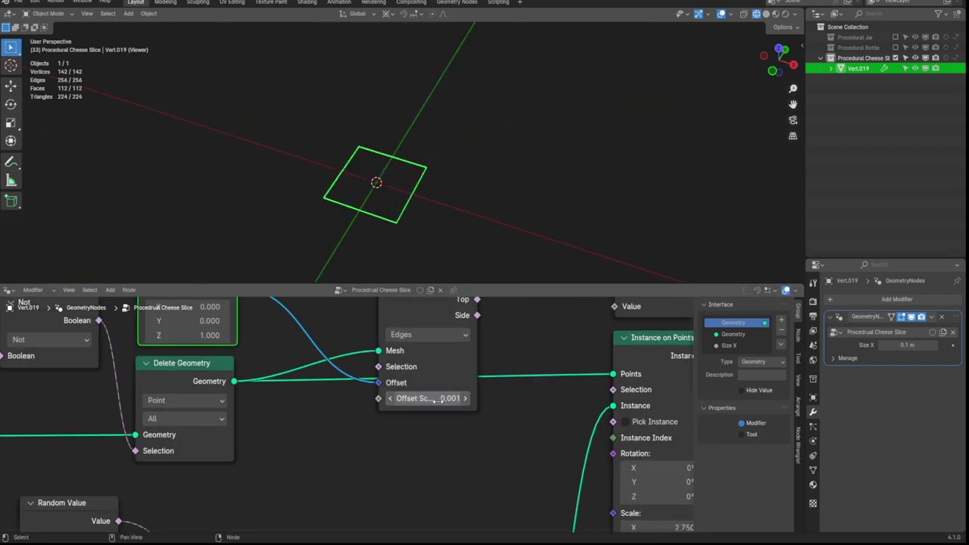
pyautogui.hotkey('shift', 'a')
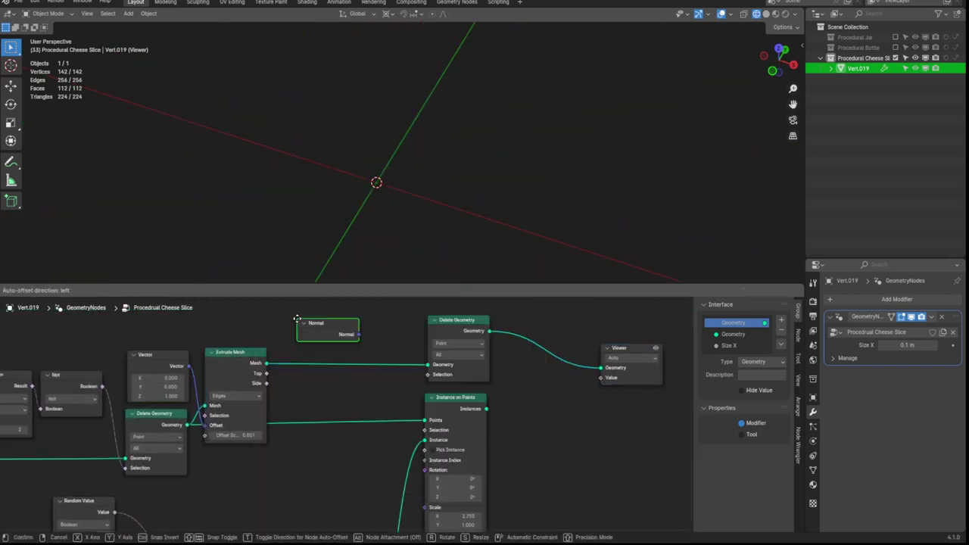
pyautogui.moveTo(334, 413); pyautogui.dragTo(363, 399)
pyautogui.write('sex')
pyautogui.click(374, 421)
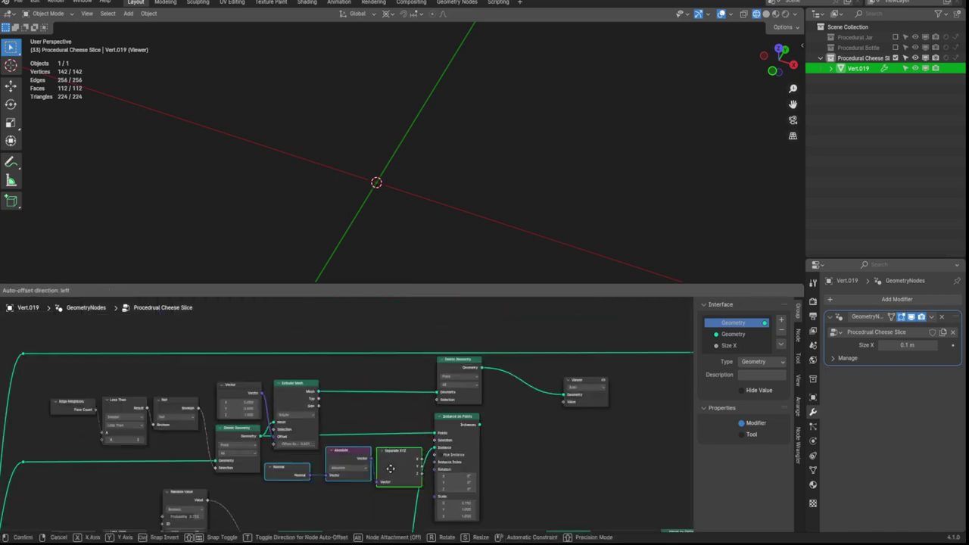
# Insert a Set Position node before the Viewer and shift the edge-branch nodes left.
pyautogui.scroll(2, 427, 399)
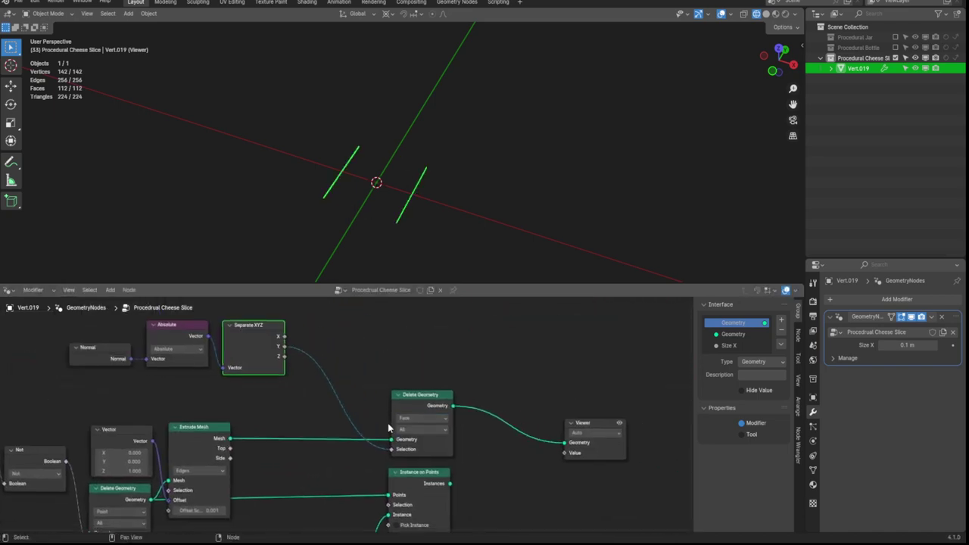
pyautogui.scroll(-3, 312, 423)
pyautogui.scroll(3, 344, 324)
pyautogui.hotkey('shift', 'a')
pyautogui.click(343, 325)
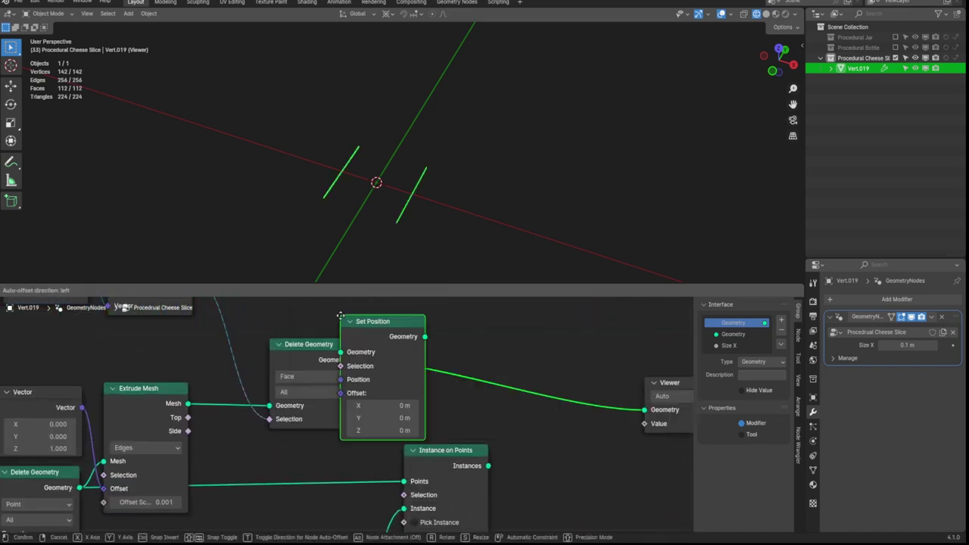
pyautogui.click(484, 393)
pyautogui.scroll(-4, 436, 480)
pyautogui.moveTo(237, 367); pyautogui.dragTo(345, 406)
pyautogui.click(193, 446)
pyautogui.scroll(1, 383, 407)
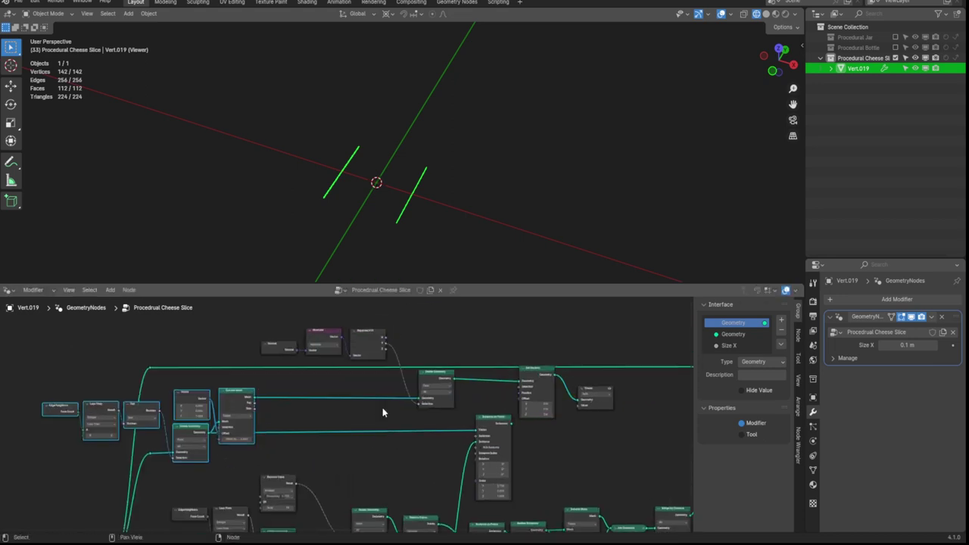
pyautogui.moveTo(440, 372); pyautogui.dragTo(291, 372)
# Add Merge by Distance after Set Position and wire the random vector into Instance Scale.
pyautogui.scroll(2, 364, 413)
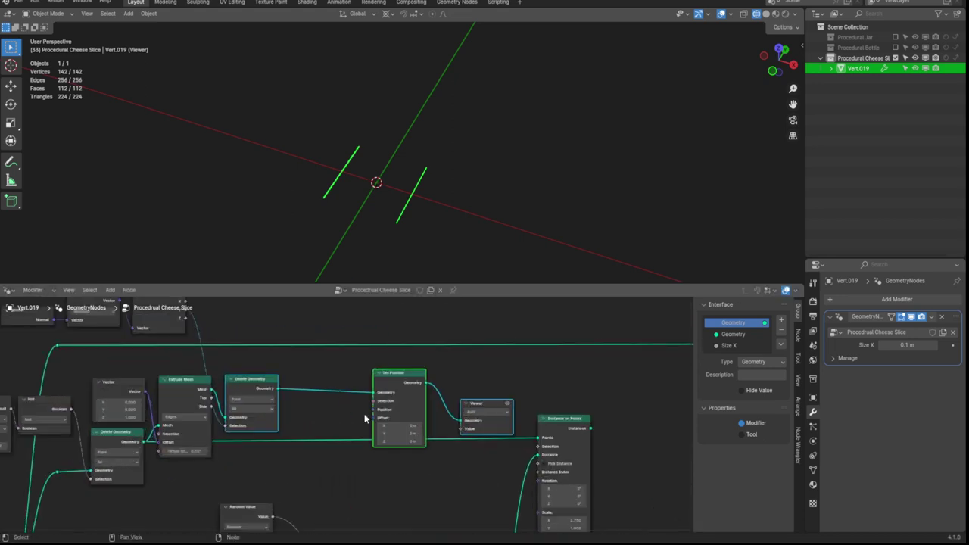
pyautogui.scroll(2, 341, 355)
pyautogui.scroll(2, 304, 402)
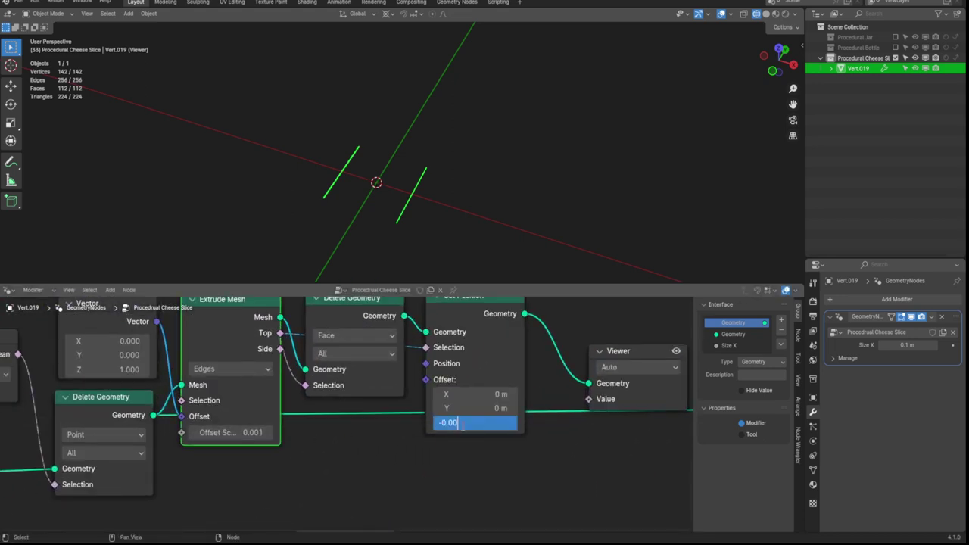
pyautogui.click(420, 370)
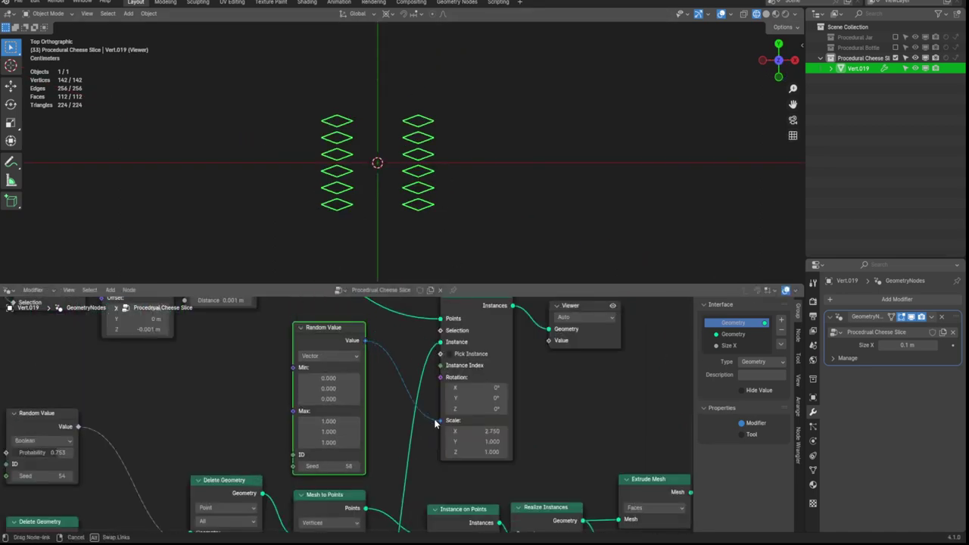
pyautogui.moveTo(435, 424); pyautogui.dragTo(438, 420)
pyautogui.scroll(3, 409, 423)
pyautogui.scroll(-1, 357, 433)
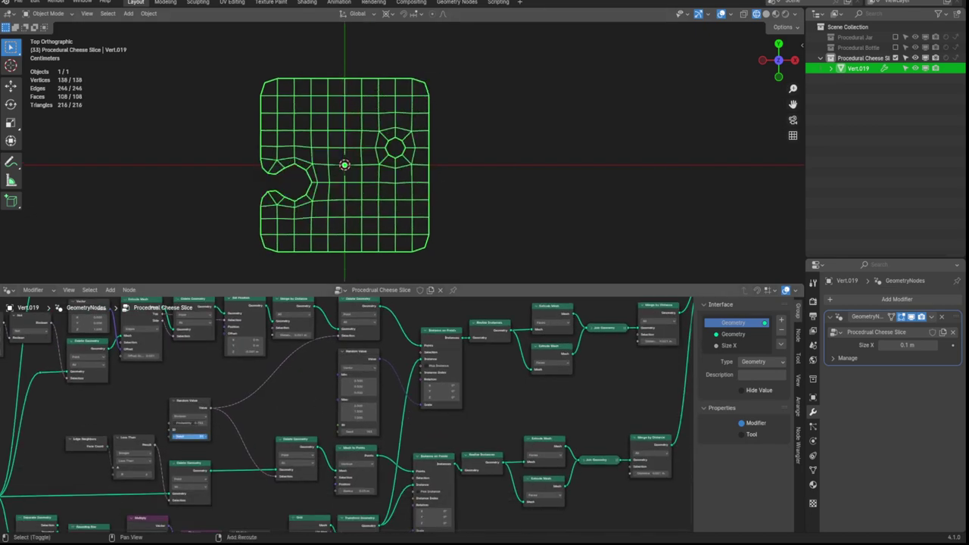
# Switch the viewport to solid shading and orbit around the cheese slice.
pyautogui.hotkey('shift', 'z')
pyautogui.moveTo(433, 207); pyautogui.dragTo(419, 167, button='middle')
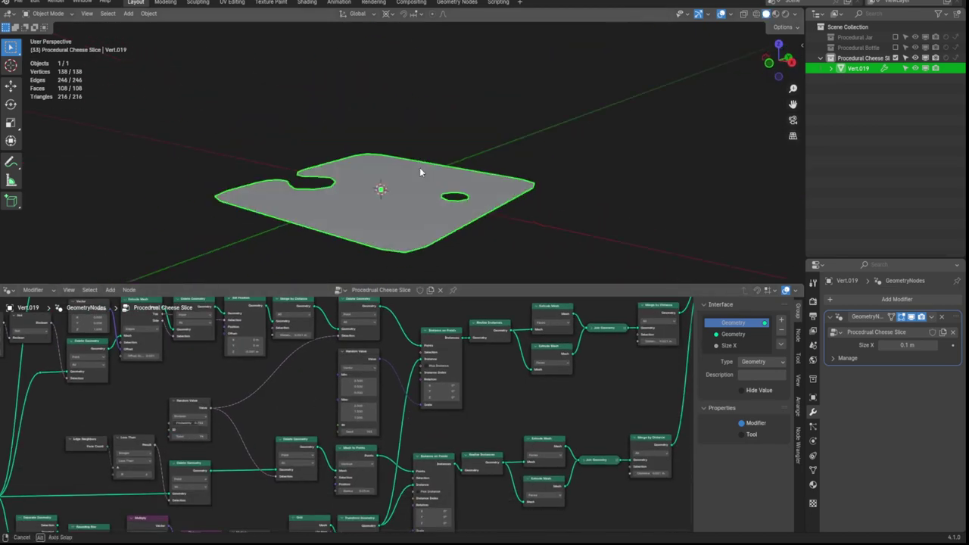
pyautogui.scroll(2, 419, 167)
pyautogui.scroll(3, 266, 411)
pyautogui.moveTo(266, 411); pyautogui.dragTo(365, 383, button='middle')
# Edit the Max values of the Random Value (Vector) node driving the hole scale.
pyautogui.hotkey('shift', 'a')
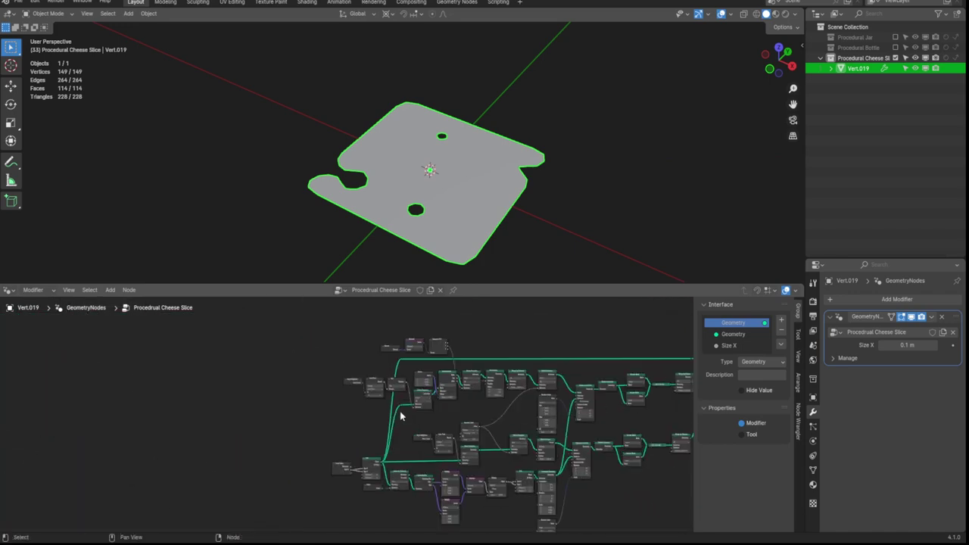
pyautogui.scroll(3, 400, 415)
pyautogui.scroll(2, 279, 453)
pyautogui.scroll(2, 282, 428)
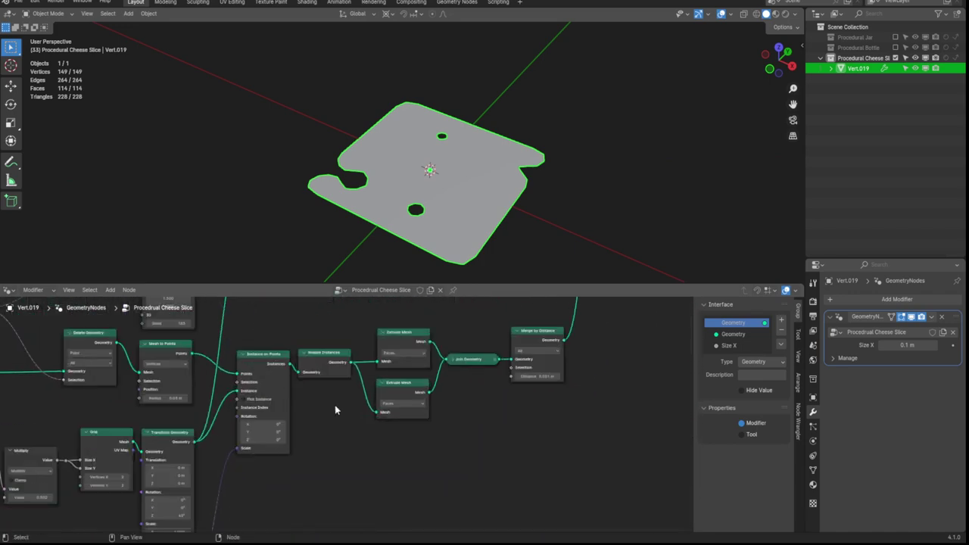
pyautogui.scroll(-5, 326, 431)
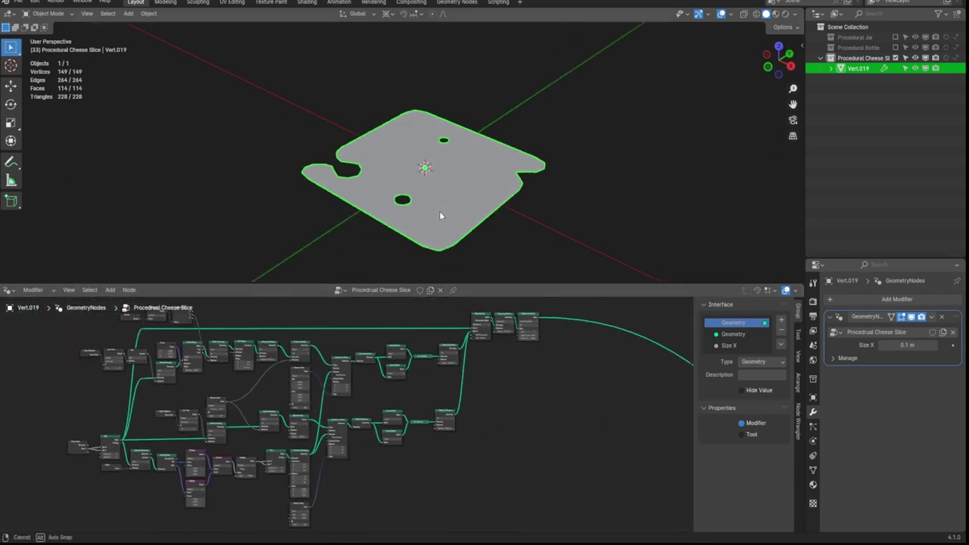
pyautogui.moveTo(439, 216)
pyautogui.mouseDown(button='middle')
pyautogui.moveTo(461, 204)
pyautogui.moveTo(454, 227)
pyautogui.mouseUp(button='middle')
pyautogui.scroll(3, 462, 442)
pyautogui.scroll(2, 467, 445)
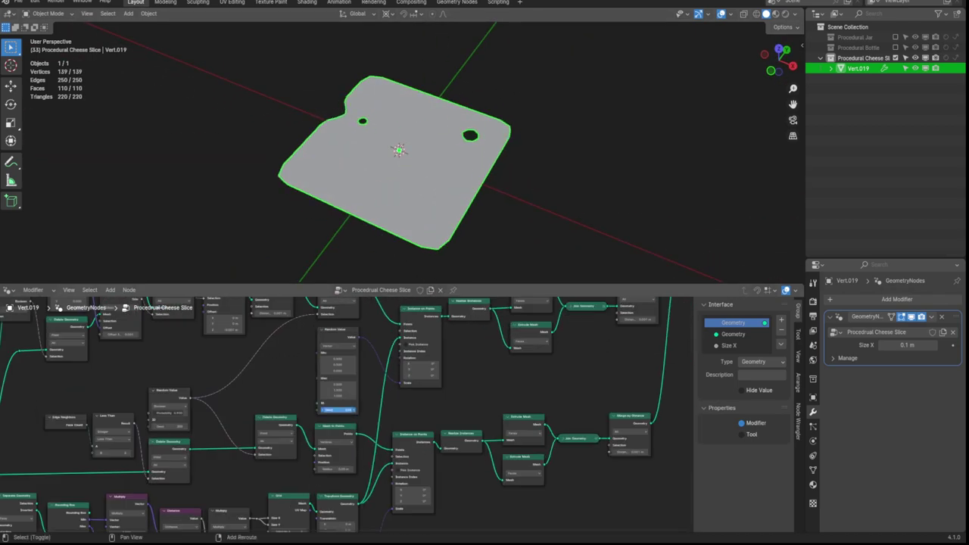
pyautogui.scroll(5, 333, 382)
pyautogui.click(366, 382)
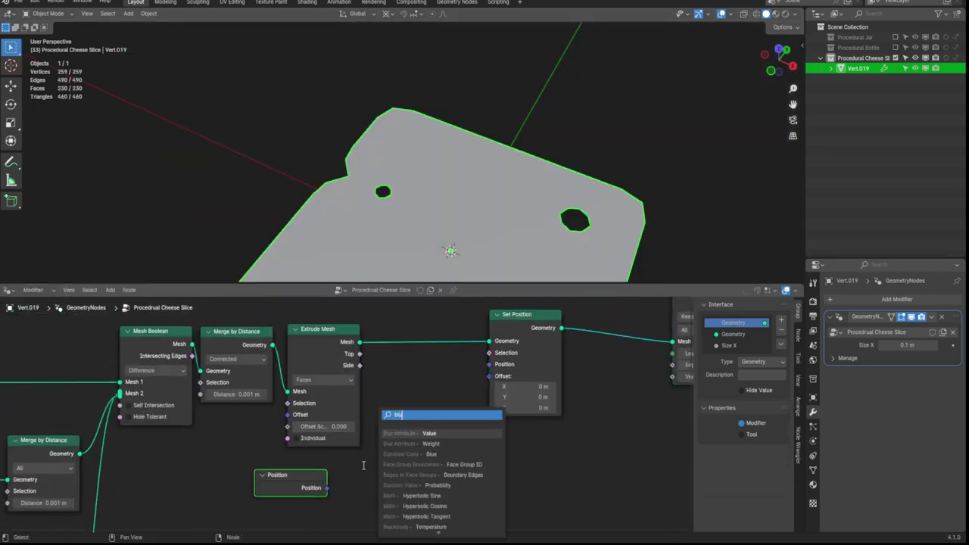
# Feed a Blur Attribute (Vector) of Position into Set Position's Position, with 10 iterations.
pyautogui.click(411, 426)
pyautogui.moveTo(403, 469); pyautogui.dragTo(402, 387, button='middle')
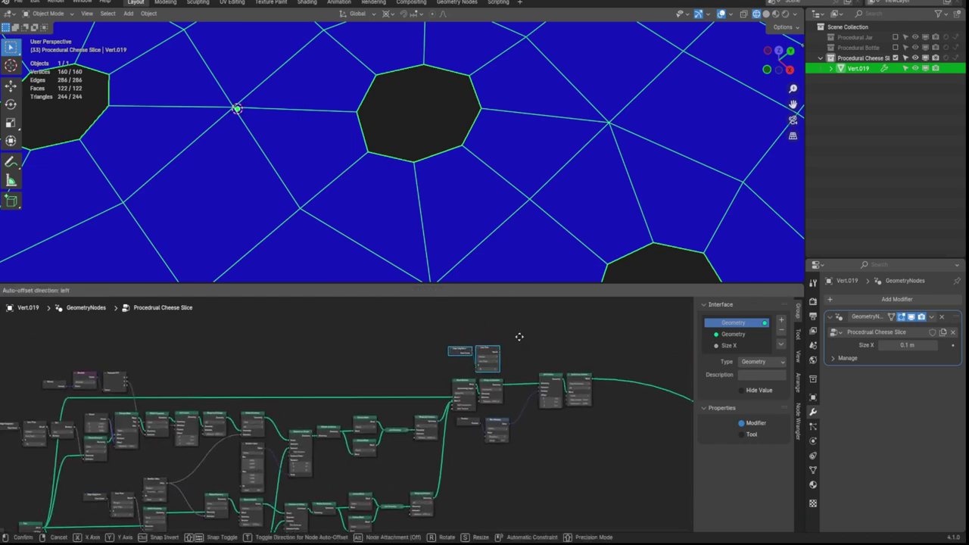
pyautogui.click(519, 336)
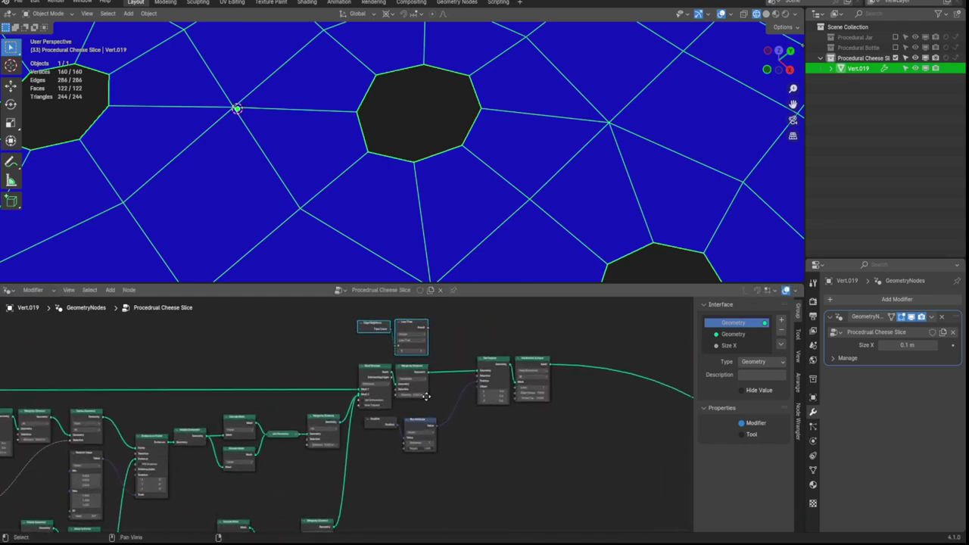
pyautogui.scroll(3, 530, 348)
pyautogui.scroll(-3, 302, 424)
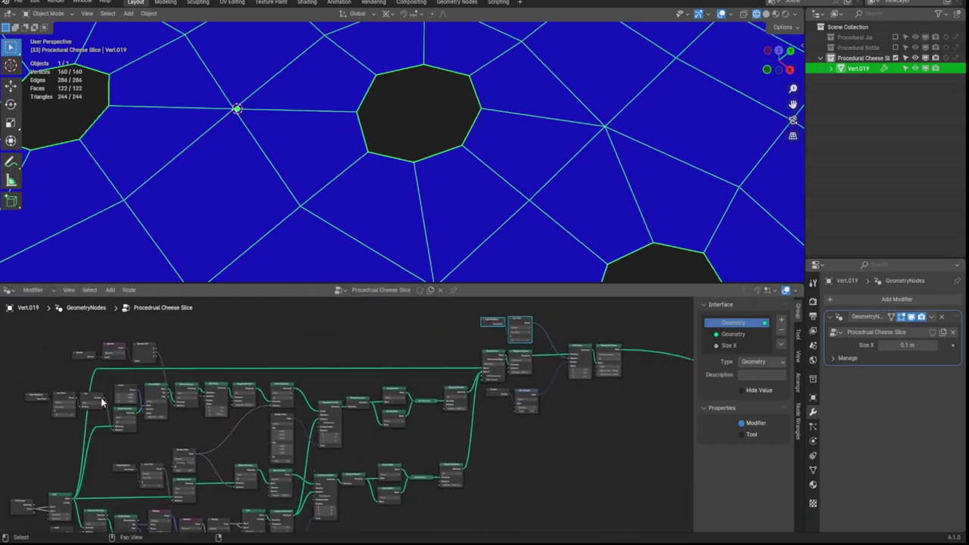
pyautogui.scroll(3, 443, 389)
pyautogui.scroll(2, 367, 352)
pyautogui.scroll(2, 367, 352)
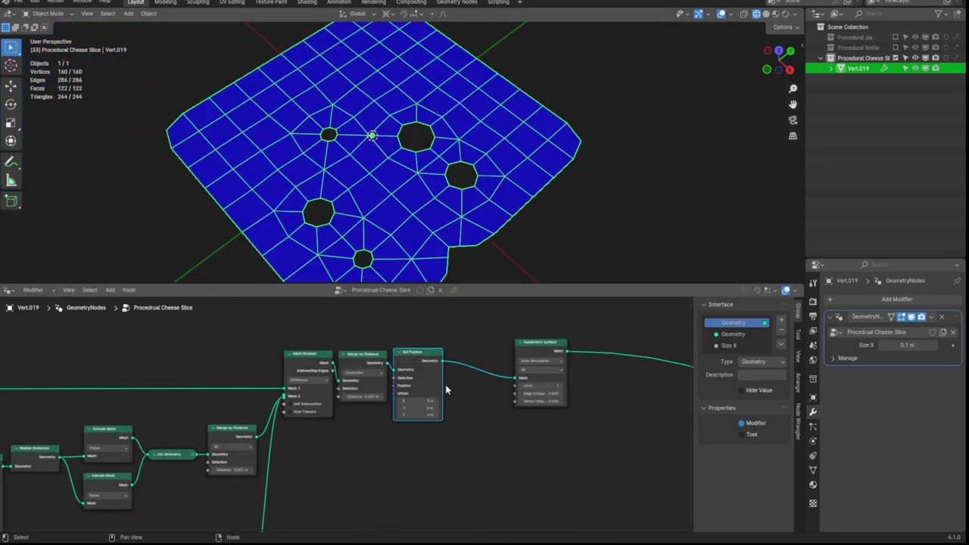
# Add an Extrude Mesh node after Subdivision Surface with a thinner 0.005 offset.
pyautogui.hotkey('shift', 'a')
pyautogui.write('extrude')
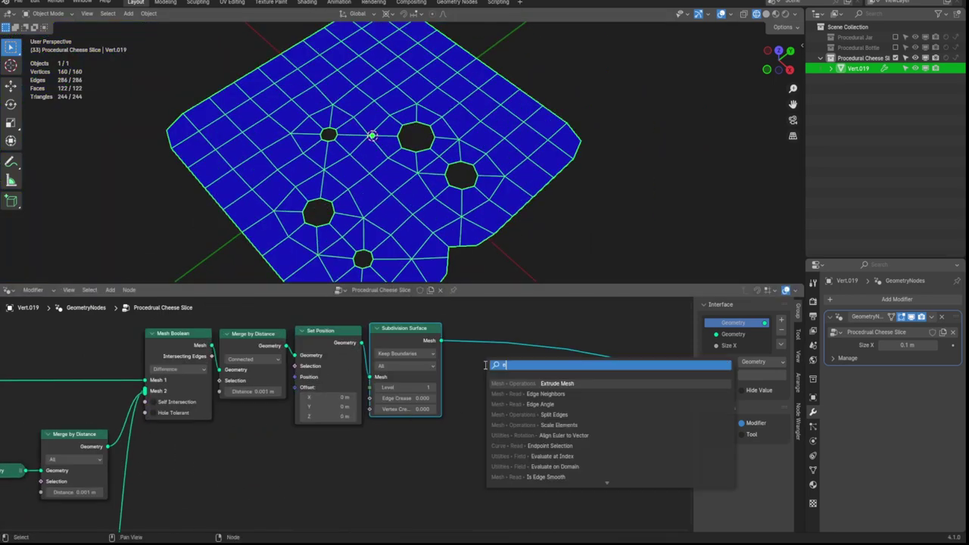
pyautogui.press('Return')
pyautogui.click(471, 377)
pyautogui.moveTo(477, 419); pyautogui.dragTo(500, 419)
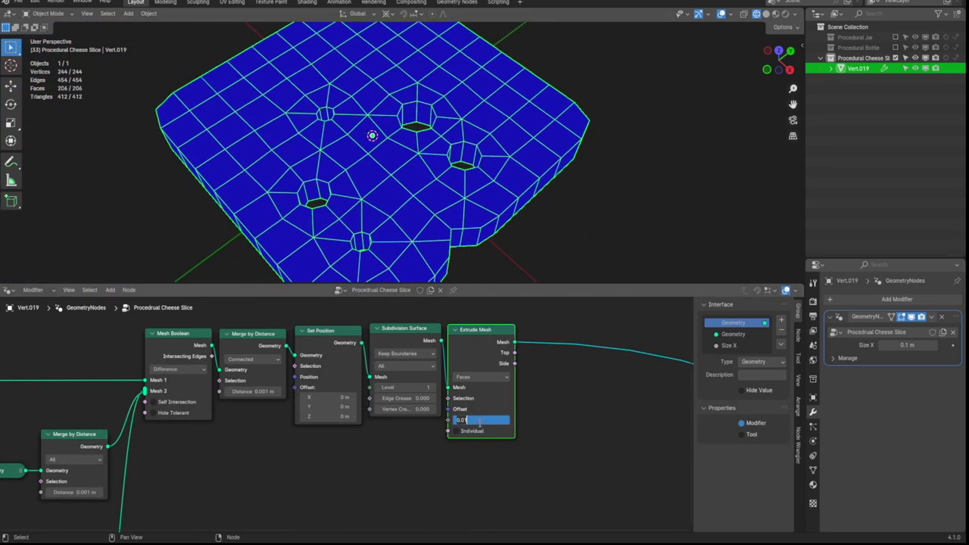
pyautogui.scroll(-3, 398, 219)
pyautogui.scroll(-2, 266, 418)
pyautogui.scroll(3, 302, 401)
pyautogui.scroll(2, 326, 378)
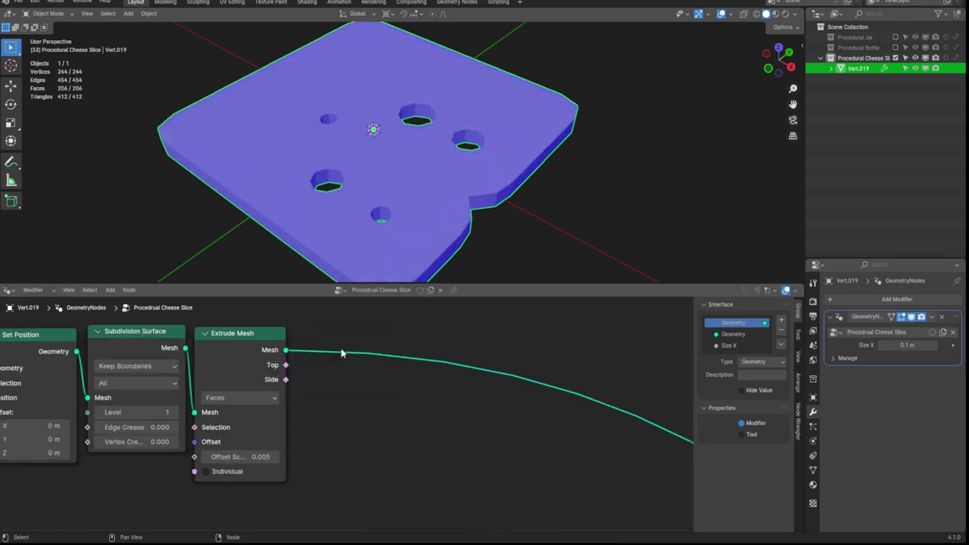
# Add Smooth by Angle after the extrusion and reposition the Flip Faces node.
pyautogui.hotkey('shift', 'a')
pyautogui.write('smooth')
pyautogui.press('Return')
pyautogui.moveTo(368, 151); pyautogui.dragTo(368, 199, button='middle')
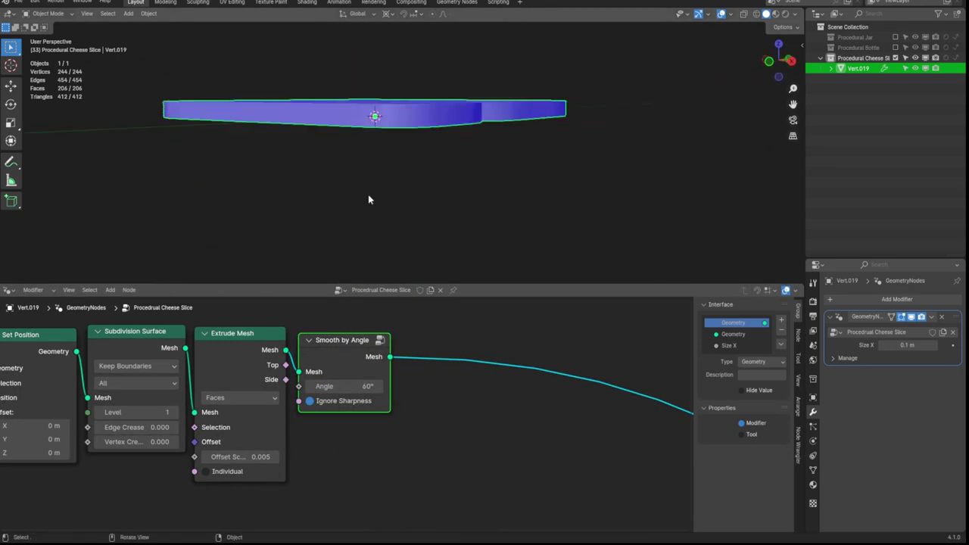
pyautogui.scroll(-2, 431, 401)
pyautogui.click(350, 367)
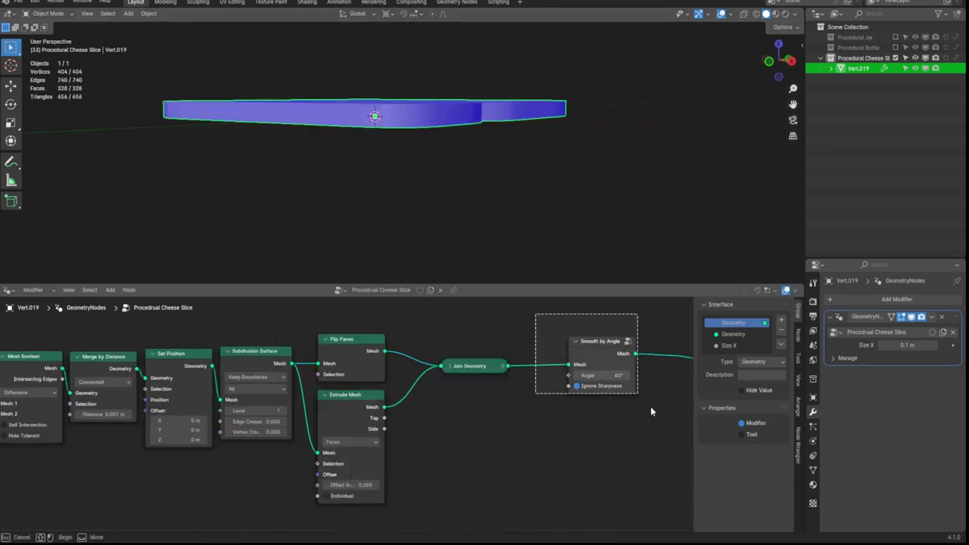
# Insert Merge by Distance between Join Geometry and Smooth by Angle to weld vertices.
pyautogui.hotkey('shift', 'a')
pyautogui.click(530, 392)
pyautogui.click(491, 367)
pyautogui.scroll(3, 420, 384)
pyautogui.scroll(-5, 420, 384)
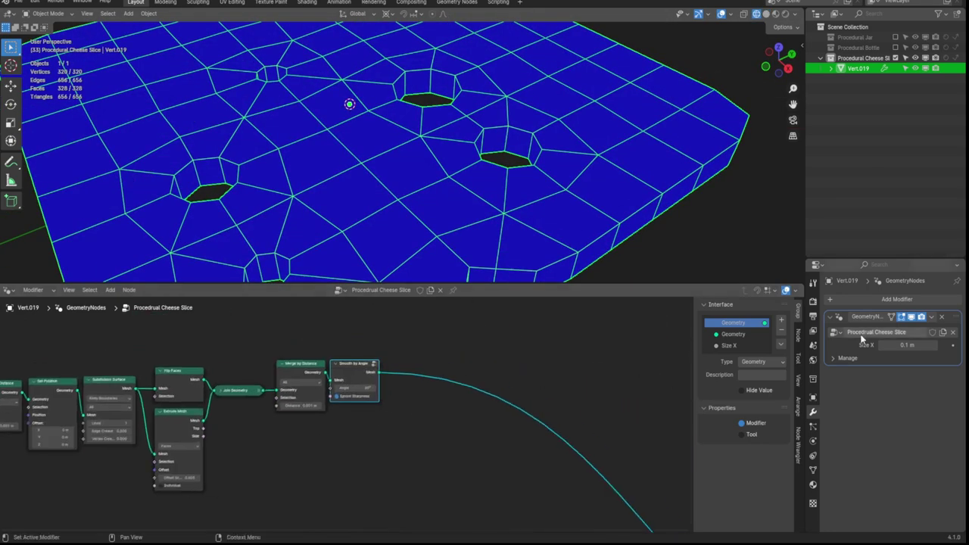
# Add a Bevel modifier with amount 0.001 m and 2 segments.
pyautogui.click(896, 299)
pyautogui.click(745, 327)
pyautogui.moveTo(912, 413); pyautogui.dragTo(939, 413)
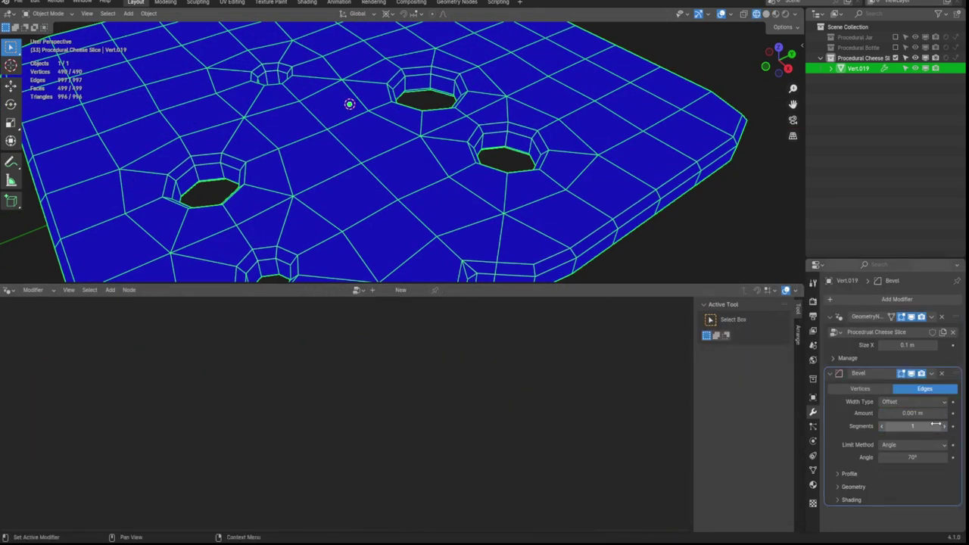
pyautogui.scroll(-5, 378, 151)
pyautogui.moveTo(473, 283)
pyautogui.mouseDown()
pyautogui.moveTo(459, 522)
pyautogui.moveTo(459, 181)
pyautogui.mouseUp()
pyautogui.keyDown('ctrl'); pyautogui.click(830, 317); pyautogui.keyUp('ctrl')
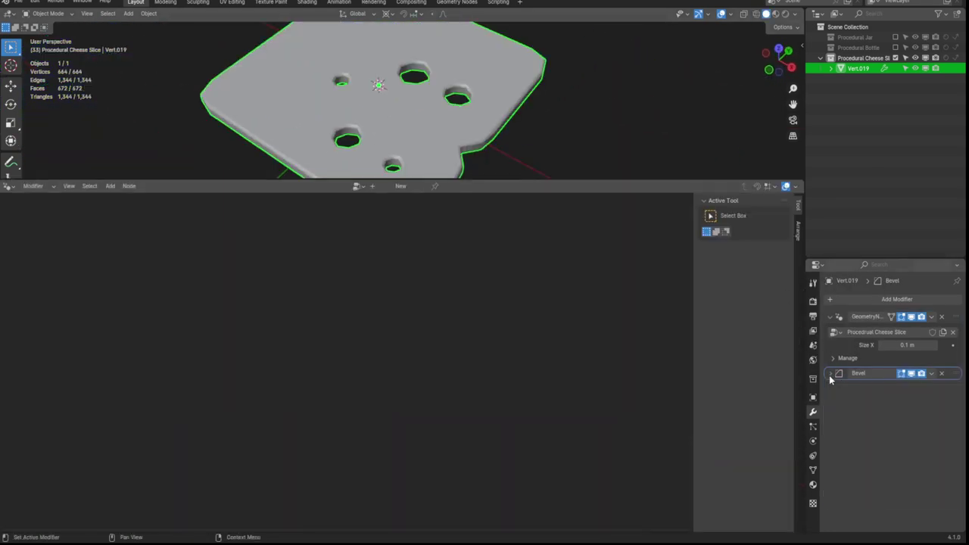
pyautogui.scroll(2, 368, 318)
pyautogui.hotkey('shift', 'a')
# Store UV Unwrap output as a Face Corner attribute named 'UVMap' after Join Geometry.
pyautogui.write('set')
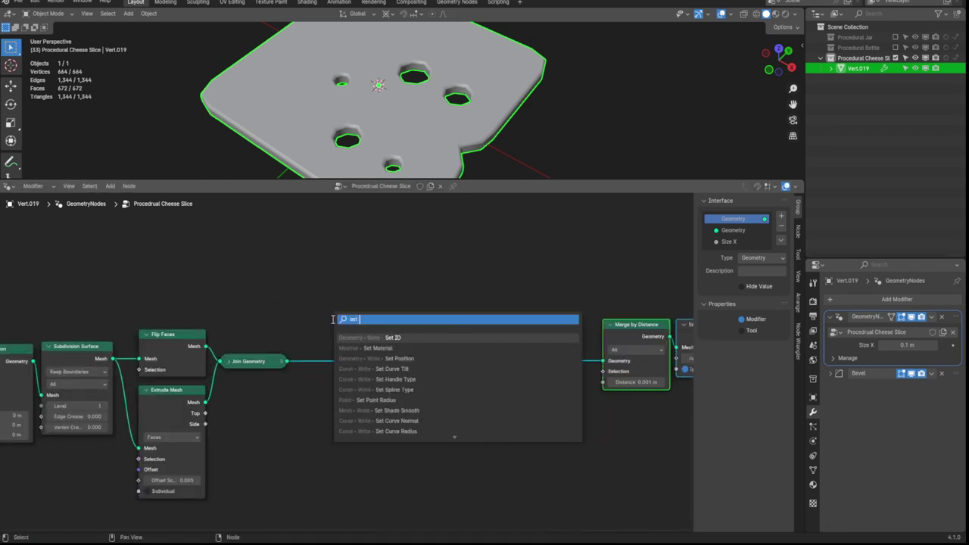
pyautogui.press('Return')
pyautogui.click(424, 356)
pyautogui.hotkey('shift', 'a')
pyautogui.write('uv')
pyautogui.press('Return')
pyautogui.moveTo(314, 415); pyautogui.dragTo(394, 405)
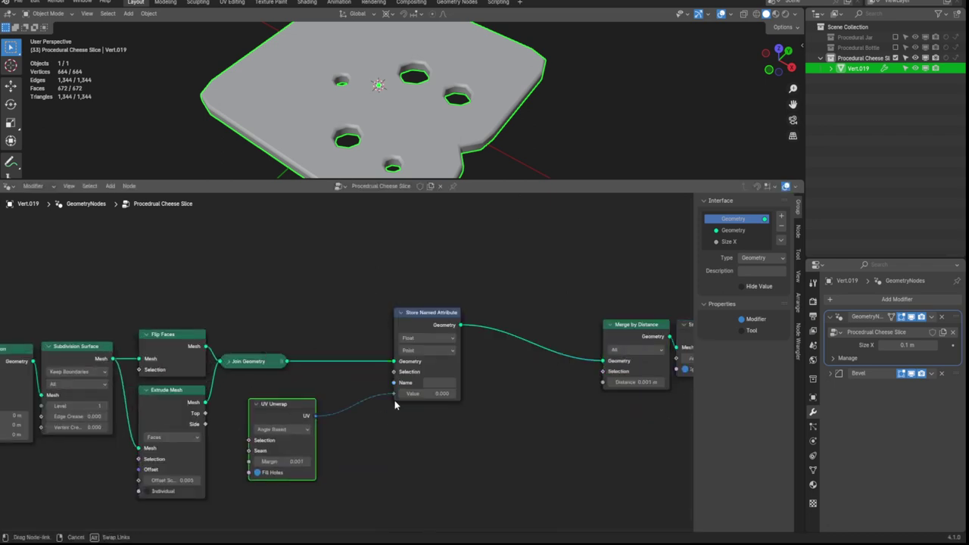
pyautogui.click(424, 376)
pyautogui.click(428, 382)
pyautogui.click(439, 411)
pyautogui.scroll(-3, 465, 395)
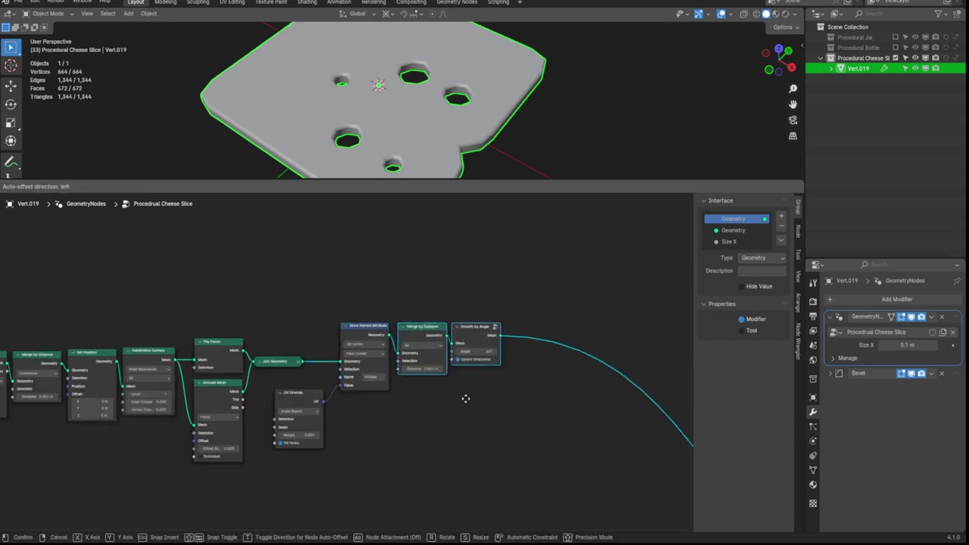
pyautogui.scroll(-2, 465, 396)
# Store Edge Neighbors face count less than 2 as a 'border' attribute.
pyautogui.moveTo(454, 129)
pyautogui.mouseDown(button='middle')
pyautogui.moveTo(445, 139)
pyautogui.moveTo(583, 97)
pyautogui.moveTo(359, 148)
pyautogui.mouseUp(button='middle')
pyautogui.hotkey('shift', 'b')
pyautogui.moveTo(255, 309); pyautogui.dragTo(411, 476)
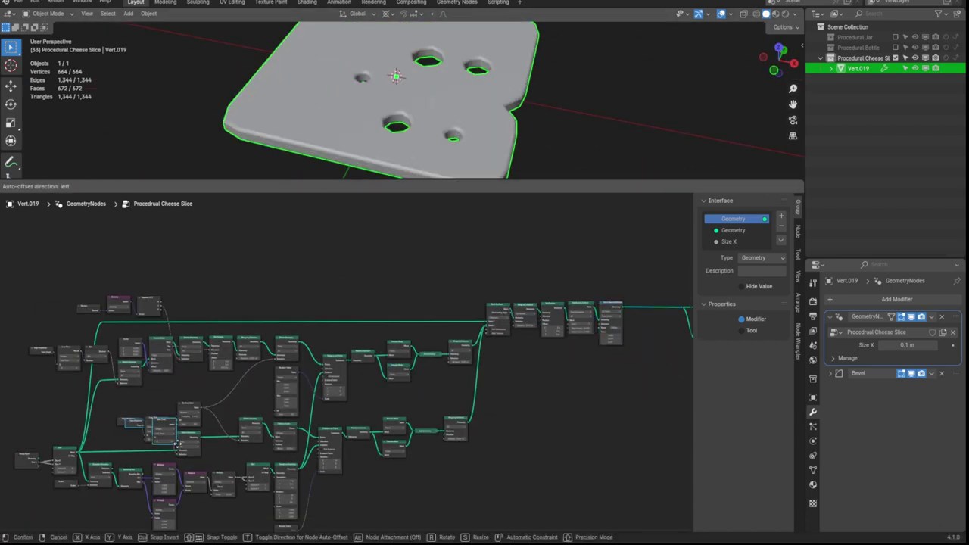
pyautogui.keyDown('ctrl'); pyautogui.keyDown('shift'); pyautogui.click(344, 433); pyautogui.keyUp('shift'); pyautogui.keyUp('ctrl')
pyautogui.click(483, 279)
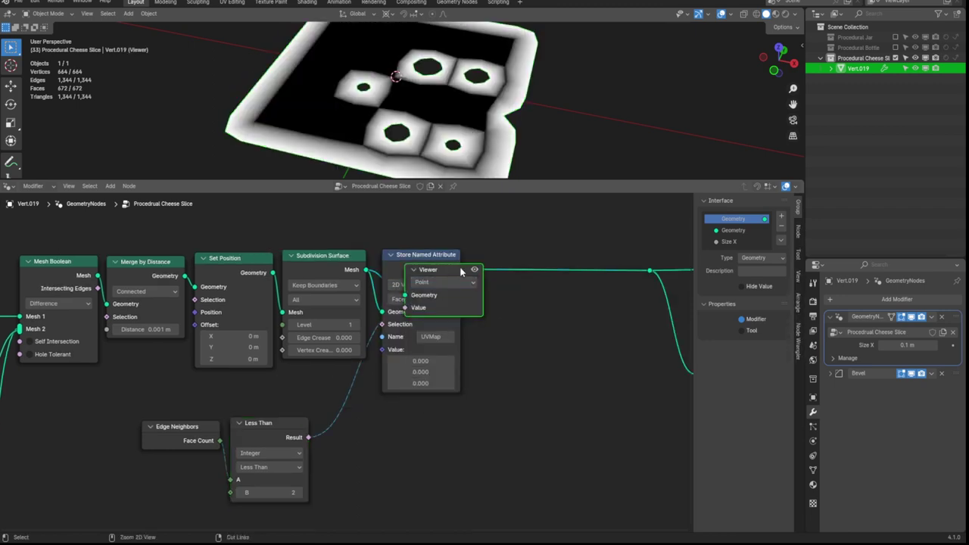
pyautogui.moveTo(405, 307); pyautogui.dragTo(383, 366)
pyautogui.moveTo(306, 437); pyautogui.dragTo(382, 349)
pyautogui.click(425, 338)
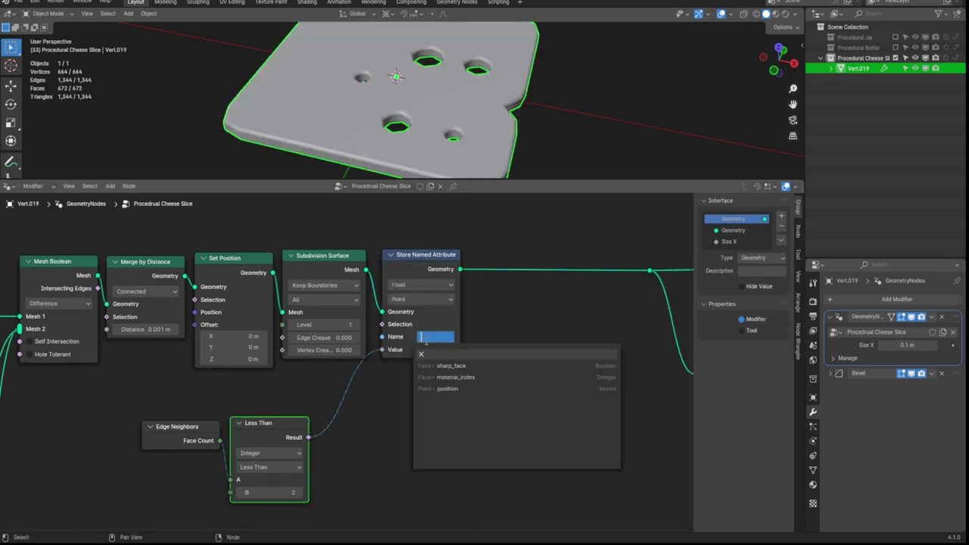
pyautogui.write('border')
pyautogui.press('Return')
pyautogui.moveTo(285, 462); pyautogui.dragTo(338, 427)
# Add a Position node near the extrude and join nodes, linked into a vector Add node.
pyautogui.scroll(-3, 337, 430)
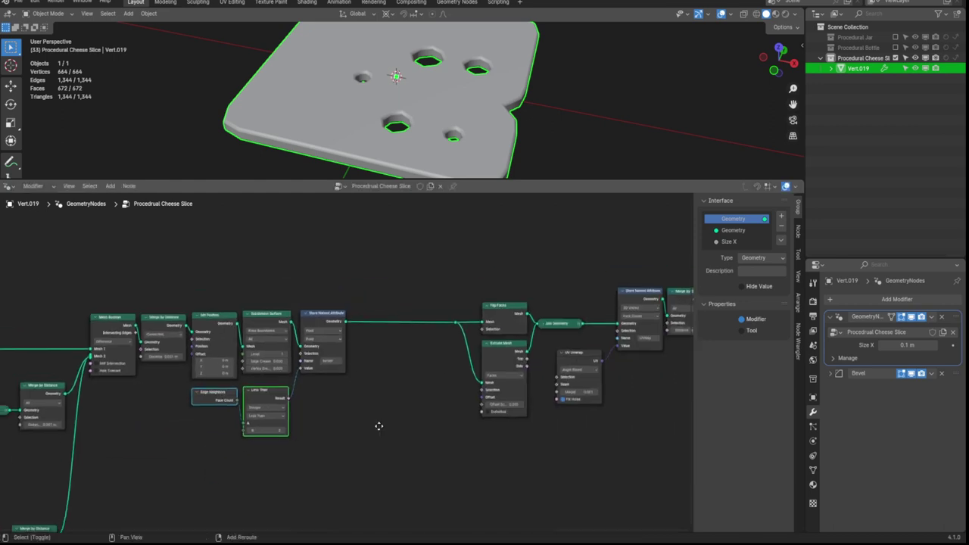
pyautogui.moveTo(378, 422); pyautogui.dragTo(410, 275, button='middle')
pyautogui.scroll(2, 439, 281)
pyautogui.scroll(1, 386, 416)
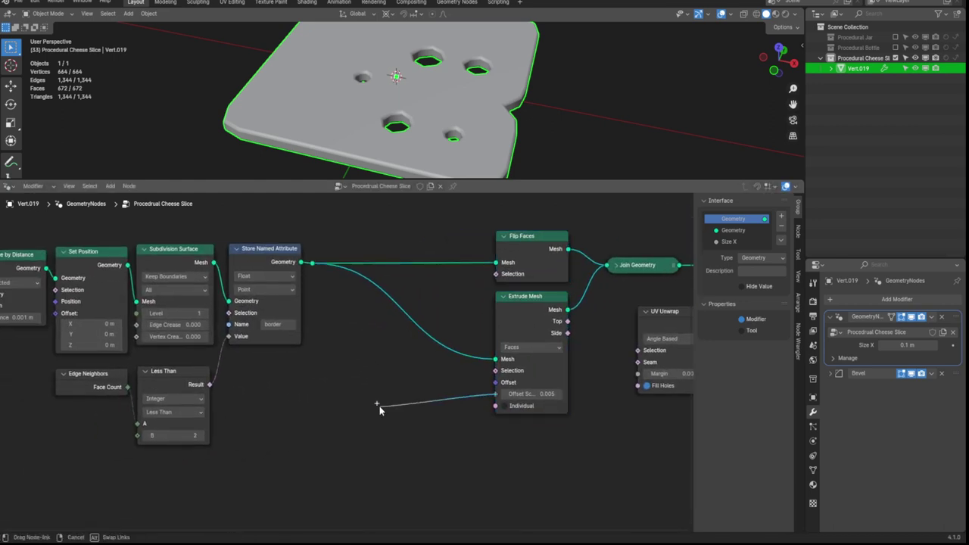
pyautogui.hotkey('shift', 'a')
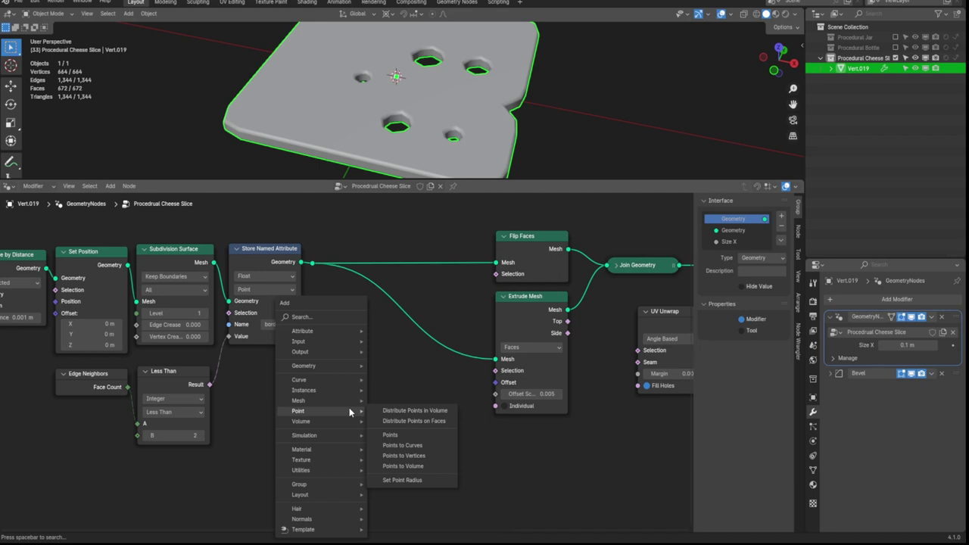
pyautogui.write('position')
pyautogui.press('Return')
pyautogui.click(63, 483)
pyautogui.moveTo(116, 494); pyautogui.dragTo(162, 409)
pyautogui.write('add')
pyautogui.press('Return')
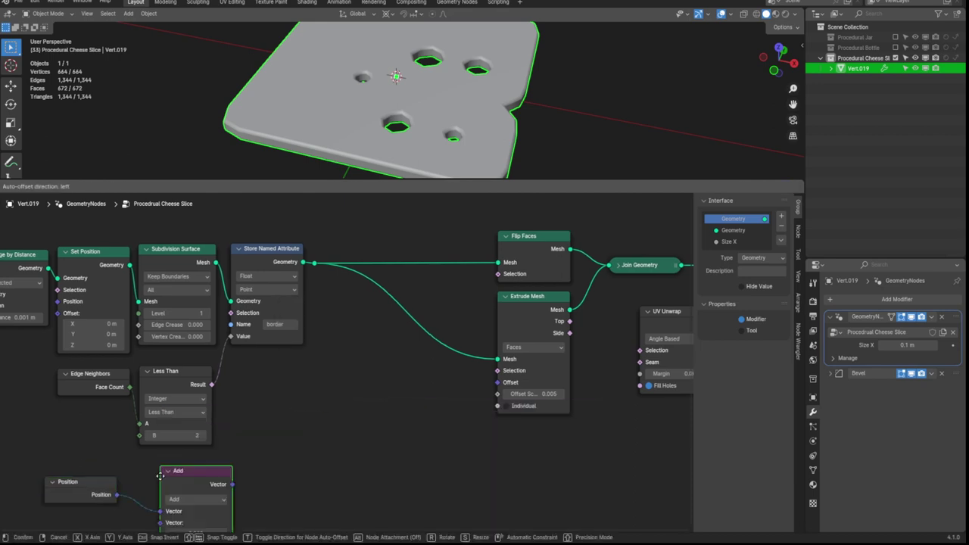
# Chain Absolute, Scale and Length vector math nodes and preview the length on the mesh.
pyautogui.moveTo(260, 453); pyautogui.dragTo(261, 451)
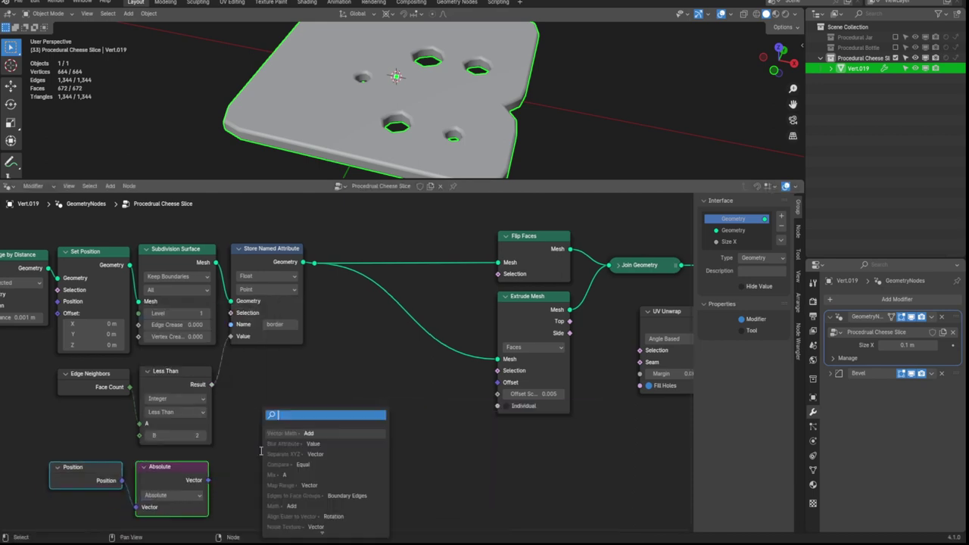
pyautogui.click(250, 495)
pyautogui.moveTo(294, 482); pyautogui.dragTo(346, 520)
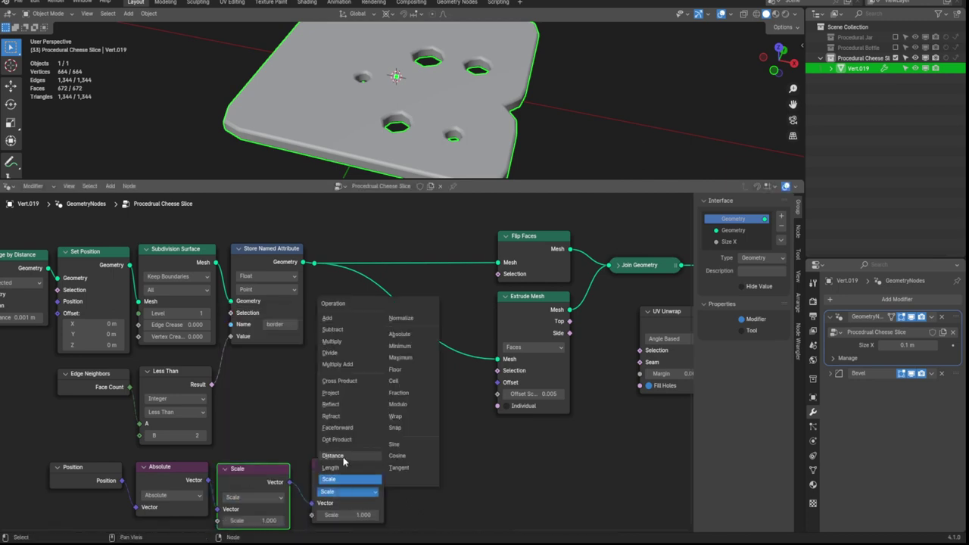
pyautogui.click(346, 519)
pyautogui.keyDown('ctrl'); pyautogui.keyDown('shift'); pyautogui.click(295, 287); pyautogui.keyUp('shift'); pyautogui.keyUp('ctrl')
pyautogui.keyDown('ctrl'); pyautogui.keyDown('shift'); pyautogui.click(333, 492); pyautogui.keyUp('shift'); pyautogui.keyUp('ctrl')
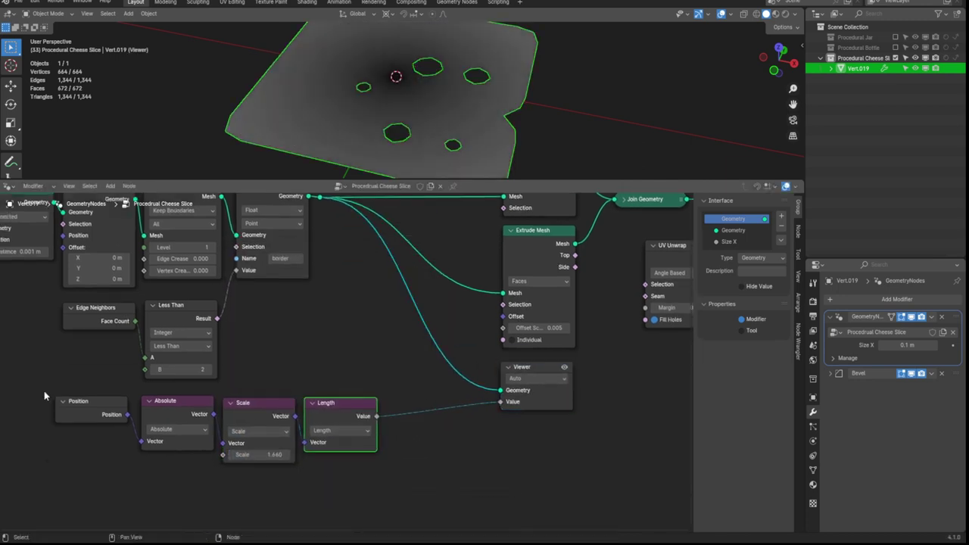
# Remove the Absolute, Scale and Length nodes and preview the Separate XYZ X output instead.
pyautogui.scroll(1, 44, 391)
pyautogui.click(190, 402)
pyautogui.hotkey('ctrl', 'x')
pyautogui.moveTo(294, 421); pyautogui.dragTo(190, 421)
pyautogui.hotkey('ctrl', 'x')
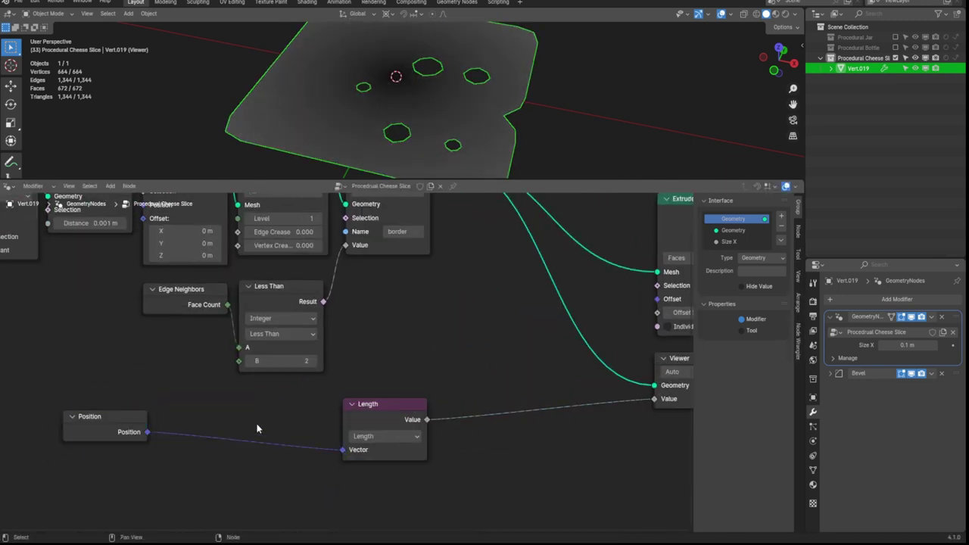
pyautogui.press('x')
pyautogui.keyDown('ctrl'); pyautogui.keyDown('shift'); pyautogui.click(237, 454); pyautogui.keyUp('shift'); pyautogui.keyUp('ctrl')
pyautogui.moveTo(227, 454); pyautogui.dragTo(365, 434, button='middle')
# Offset Position by Size X × 0.5 using a vector Add and a Multiply node.
pyautogui.moveTo(227, 397); pyautogui.dragTo(115, 429)
pyautogui.moveTo(173, 443); pyautogui.dragTo(191, 440)
pyautogui.write('ve')
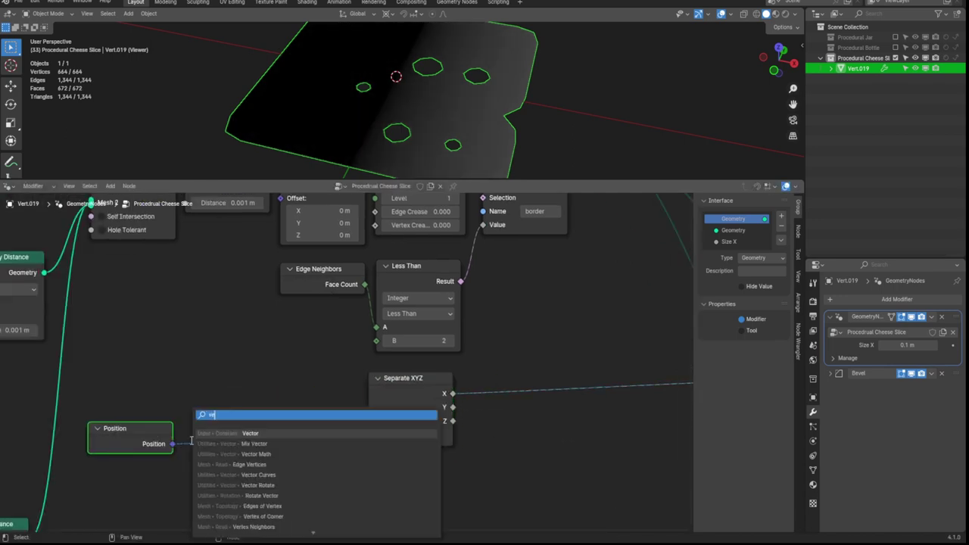
pyautogui.click(256, 454)
pyautogui.scroll(-2, 181, 453)
pyautogui.moveTo(277, 441); pyautogui.dragTo(182, 454)
pyautogui.click(227, 433)
pyautogui.scroll(2, 405, 392)
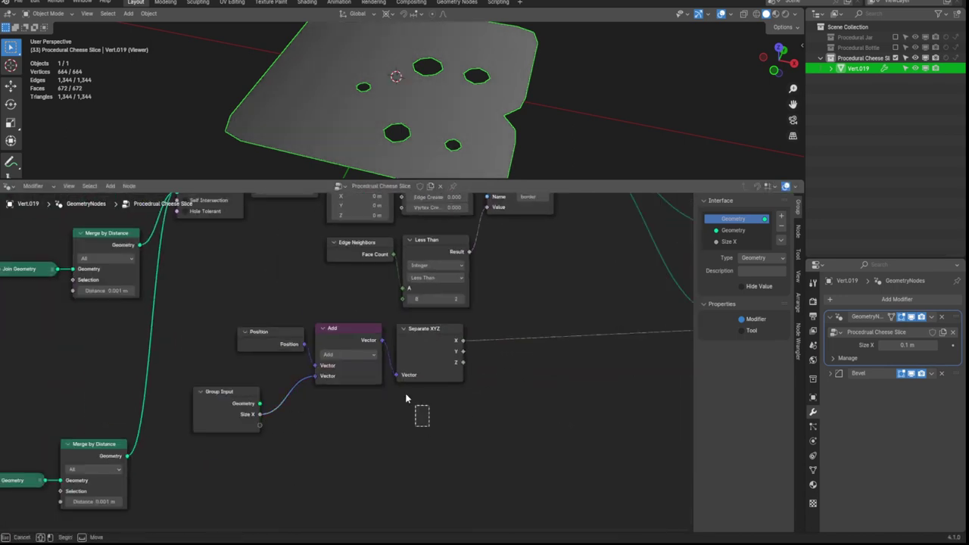
pyautogui.hotkey('shift', 'a')
pyautogui.click(291, 342)
pyautogui.click(291, 423)
# Drive the Extrude Mesh Offset Scale with Separate XYZ X through a Map Range node.
pyautogui.scroll(2, 328, 289)
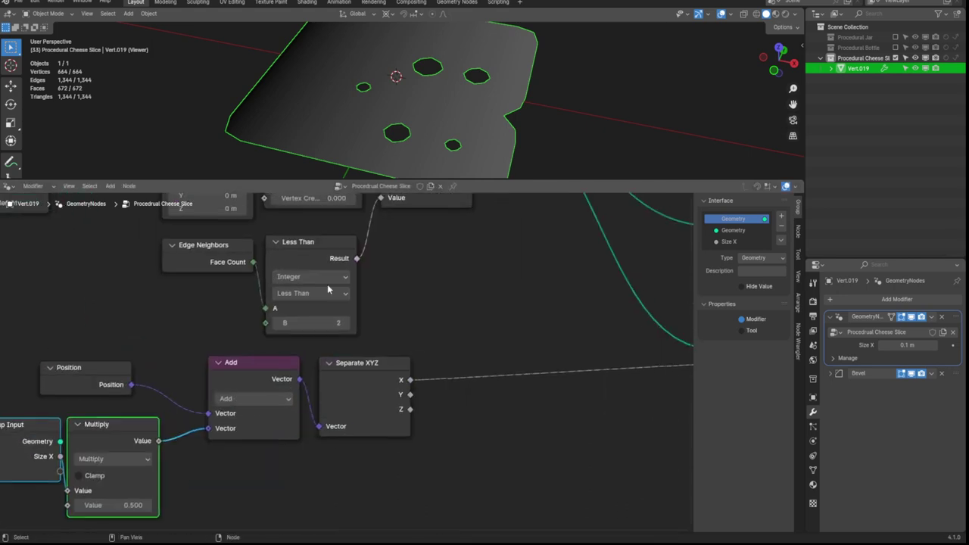
pyautogui.scroll(-1, 327, 289)
pyautogui.click(390, 408)
pyautogui.moveTo(393, 380); pyautogui.dragTo(402, 298)
pyautogui.moveTo(256, 379); pyautogui.dragTo(342, 380, button='middle')
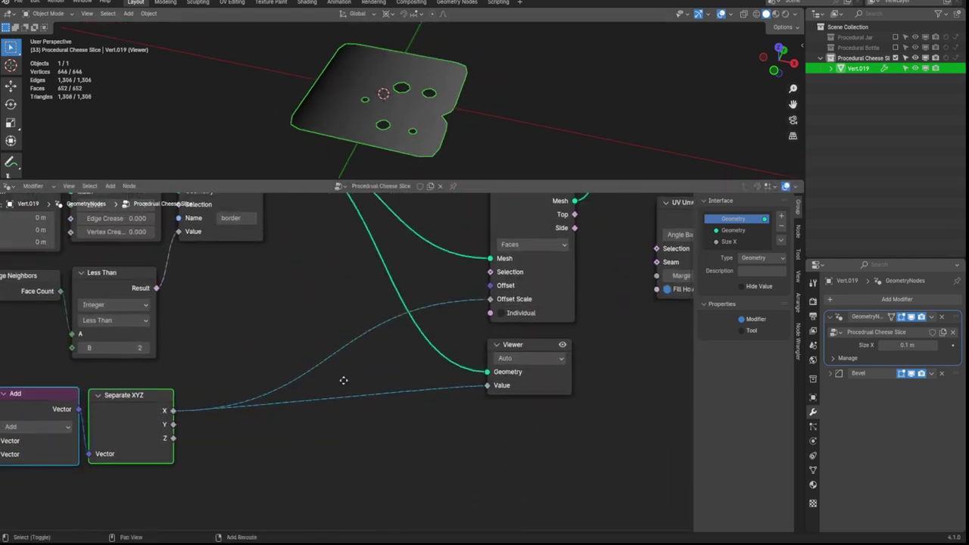
pyautogui.scroll(-2, 343, 379)
pyautogui.scroll(2, 336, 313)
pyautogui.hotkey('shift', 'a')
pyautogui.write('map r')
pyautogui.click(378, 406)
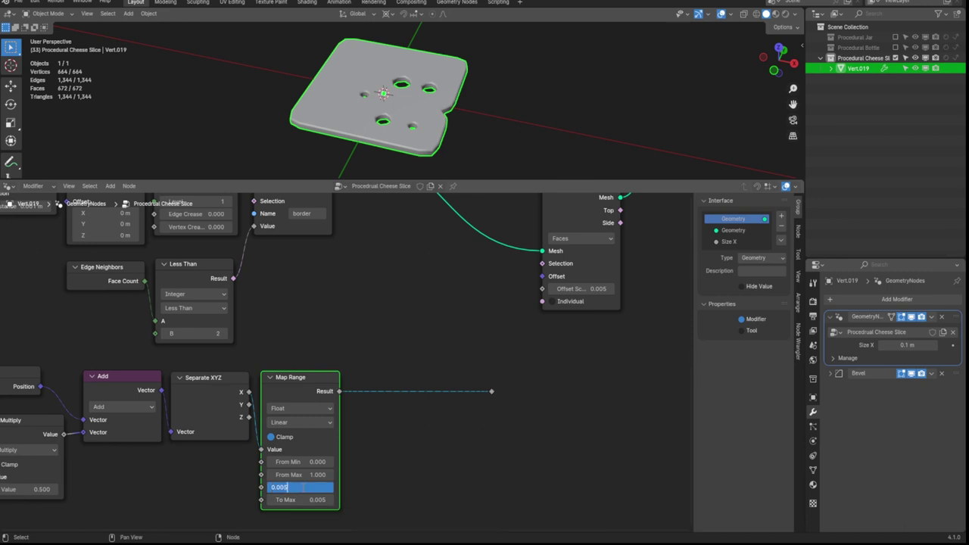
# Set the Map Range output to 0.002–0.007 and check the thickness ramp from front and top.
pyautogui.press('KP_1')
pyautogui.scroll(1, 403, 328)
pyautogui.doubleClick(328, 454)
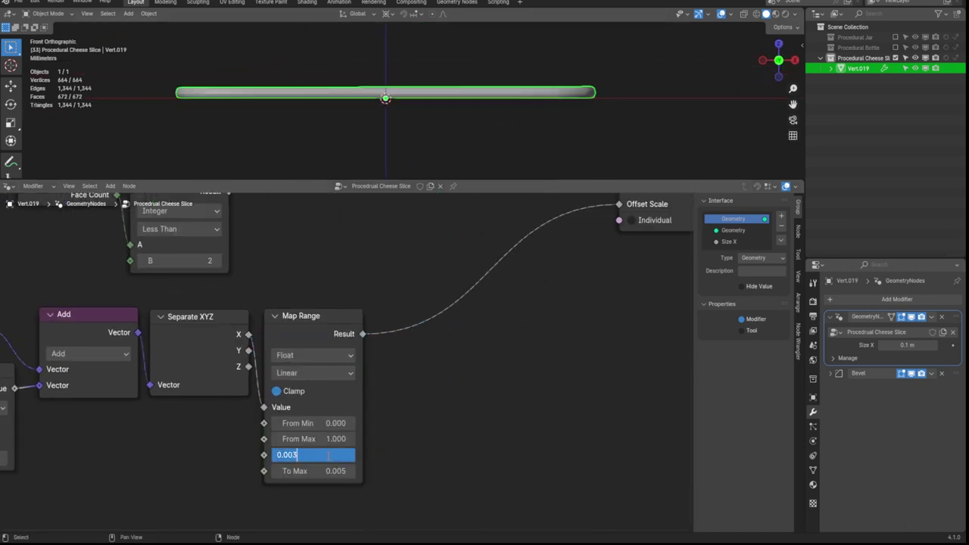
pyautogui.moveTo(363, 106); pyautogui.dragTo(354, 125, button='middle')
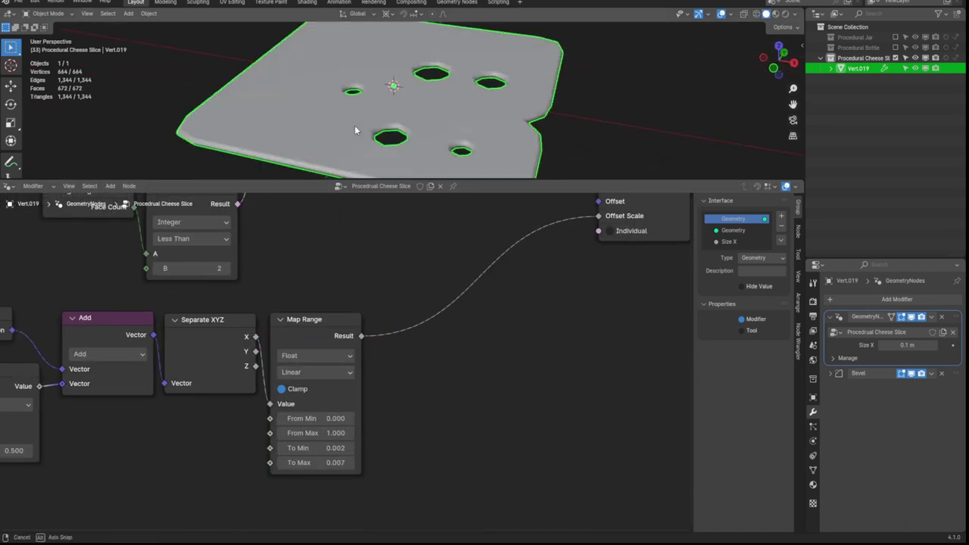
pyautogui.scroll(-2, 354, 125)
pyautogui.scroll(-2, 429, 241)
pyautogui.scroll(2, 434, 93)
pyautogui.moveTo(435, 94); pyautogui.dragTo(445, 136, button='middle')
# Place a Group Input node by the Grid node and rename its new seed input Internal Holes.
pyautogui.scroll(-2, 340, 340)
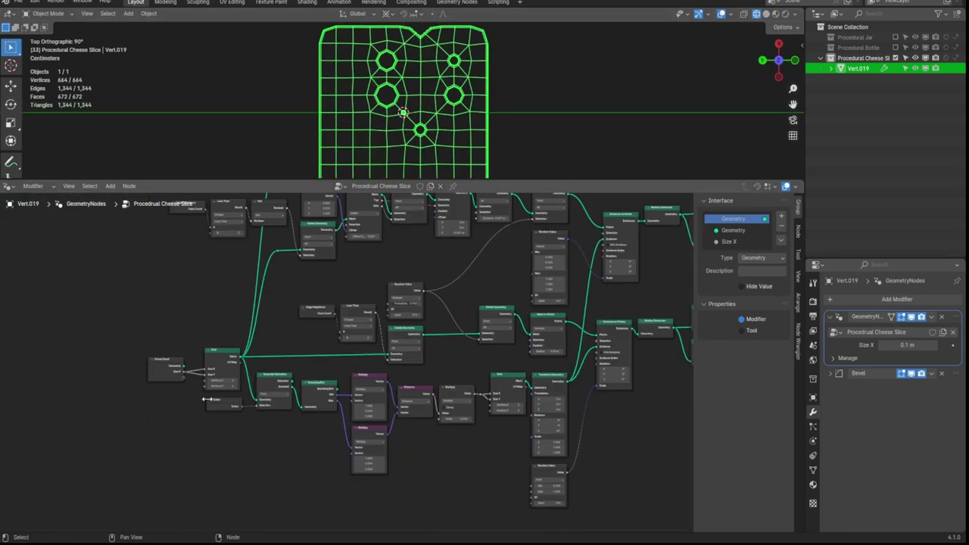
pyautogui.scroll(3, 197, 363)
pyautogui.moveTo(194, 372); pyautogui.dragTo(182, 388)
pyautogui.scroll(-1, 299, 303)
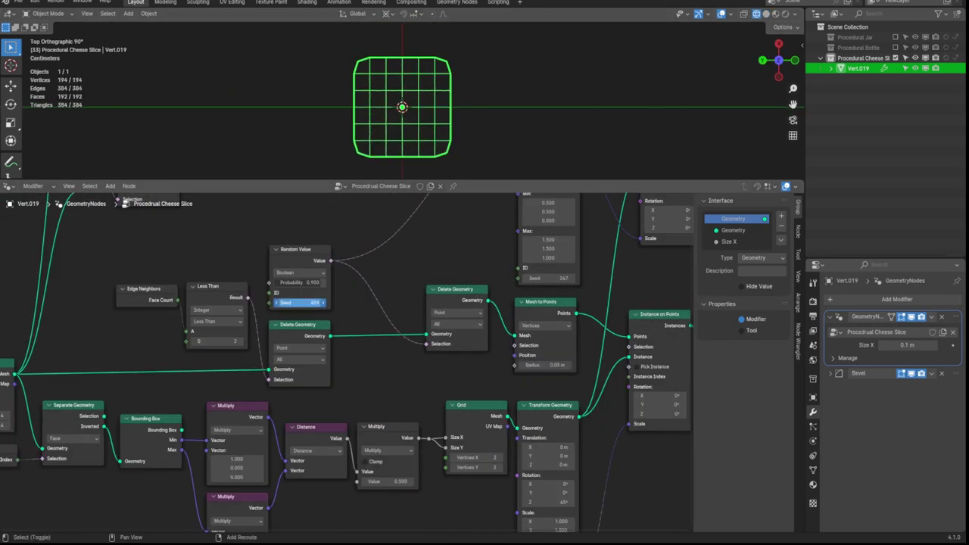
pyautogui.hotkey('shift', 'a')
pyautogui.click(339, 281)
pyautogui.scroll(2, 333, 287)
pyautogui.doubleClick(735, 241)
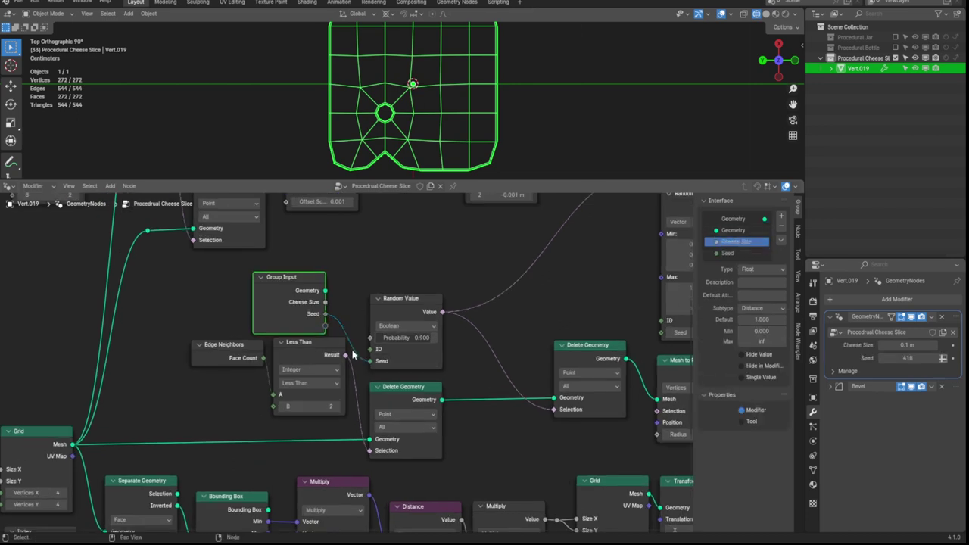
# Expose the second Random Value seed as a group input and rename it variation.
pyautogui.scroll(-2, 454, 341)
pyautogui.click(500, 327)
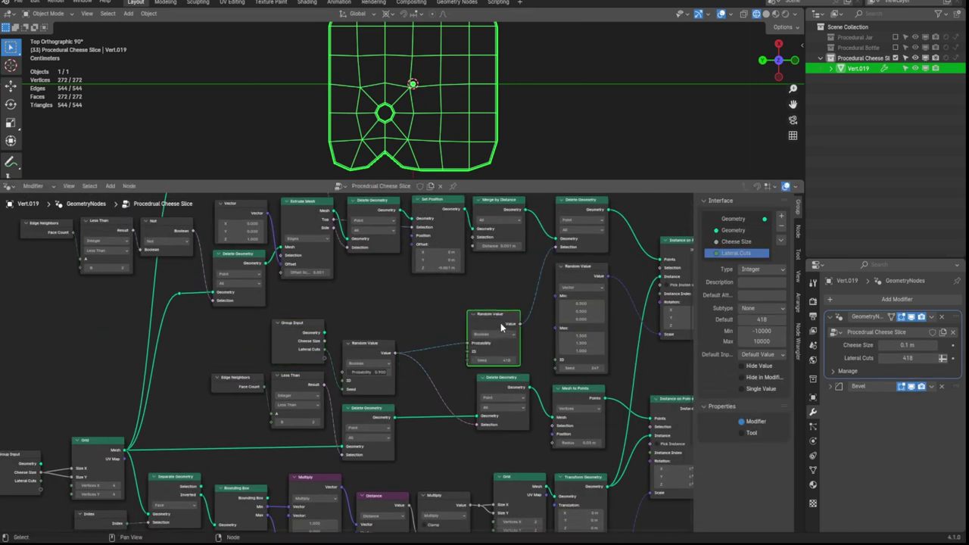
pyautogui.scroll(2, 368, 326)
pyautogui.moveTo(315, 368); pyautogui.dragTo(344, 309)
pyautogui.doubleClick(723, 264)
pyautogui.write('Internal Holes')
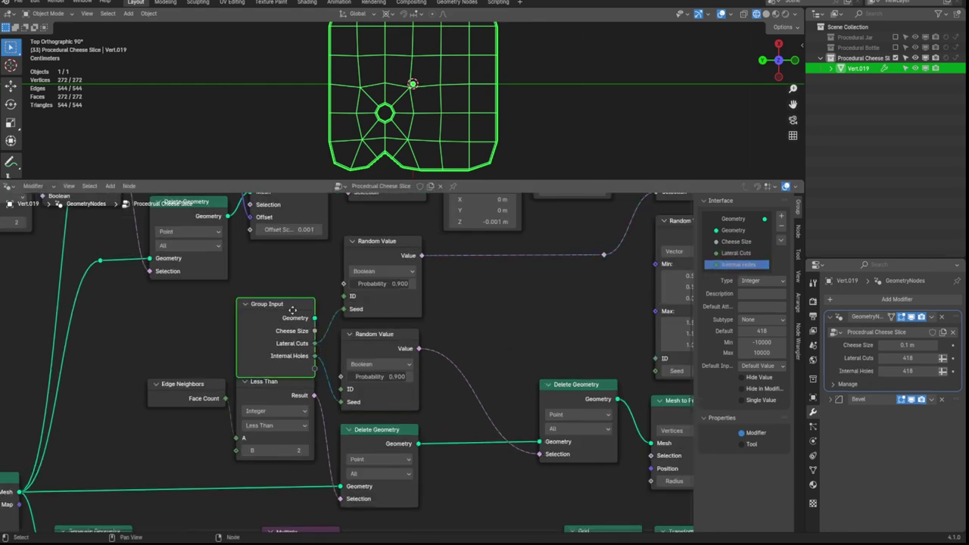
pyautogui.scroll(-3, 292, 310)
pyautogui.scroll(3, 368, 368)
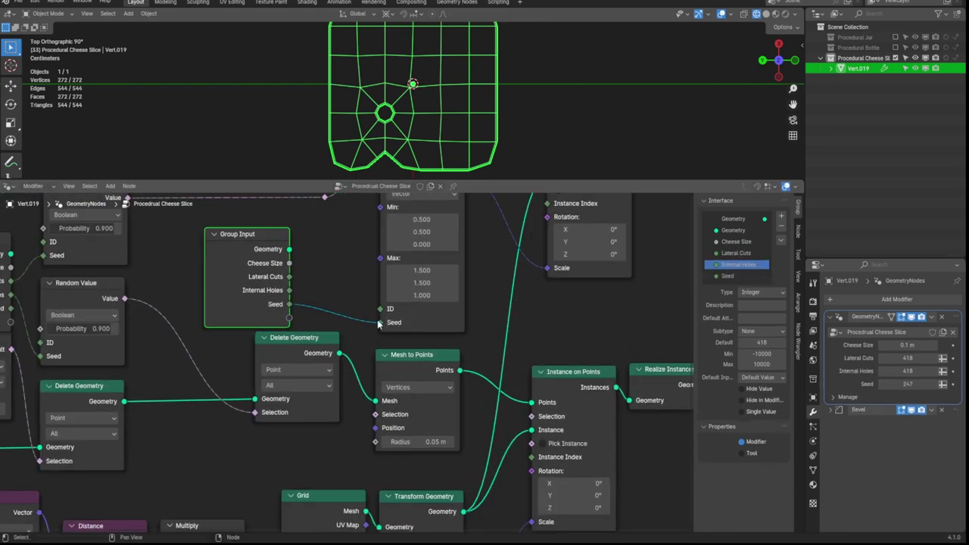
pyautogui.doubleClick(738, 275)
pyautogui.write('variation')
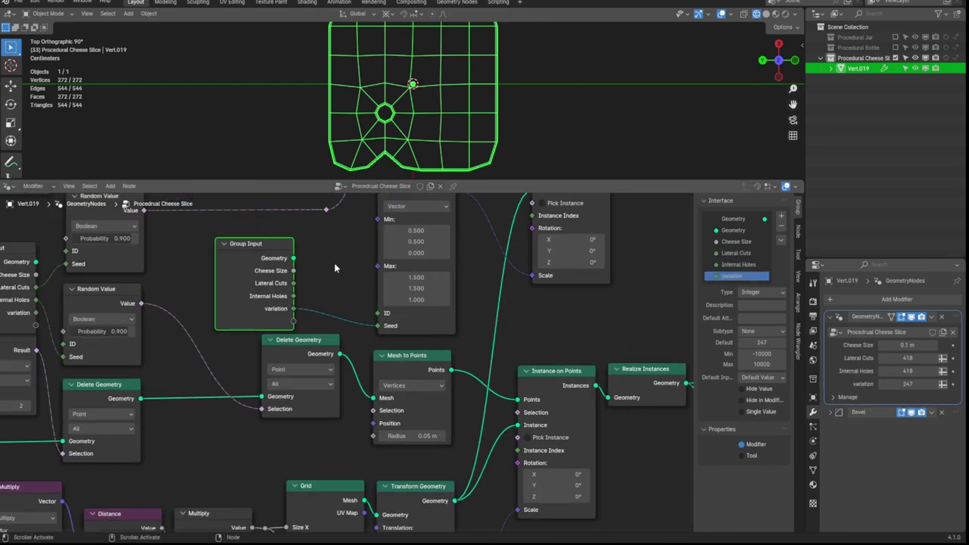
# Inspect the slice from front and perspective views, then link Extrude Offset Scale toward a group input.
pyautogui.scroll(-3, 311, 454)
pyautogui.scroll(2, 310, 495)
pyautogui.scroll(-4, 398, 341)
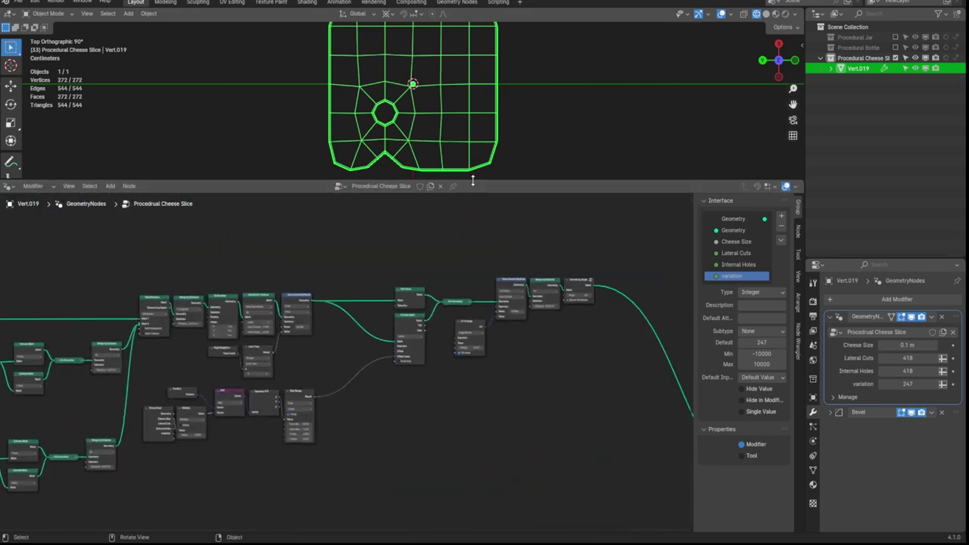
pyautogui.scroll(3, 407, 393)
pyautogui.scroll(-3, 408, 393)
pyautogui.moveTo(378, 113); pyautogui.dragTo(295, 118, button='middle')
pyautogui.scroll(1, 469, 372)
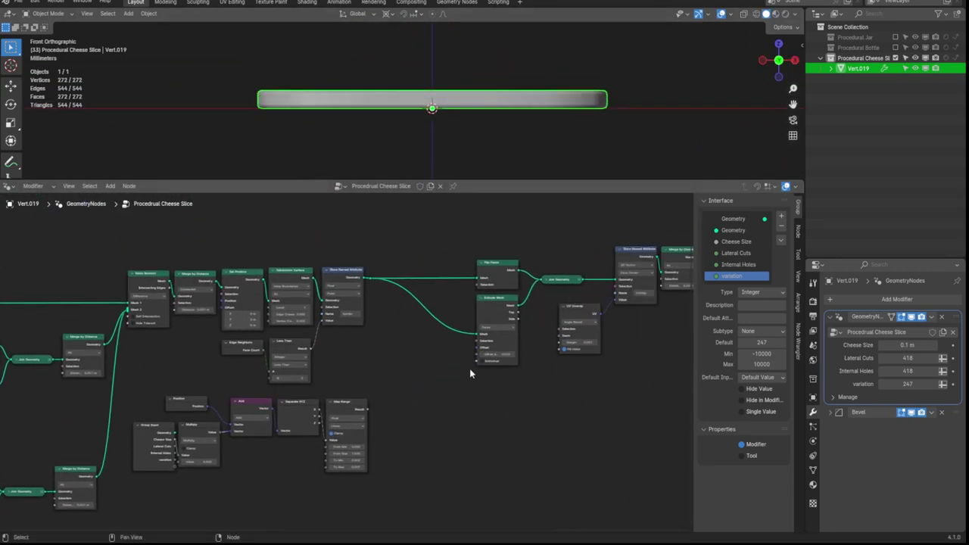
pyautogui.scroll(2, 470, 368)
pyautogui.moveTo(424, 105)
pyautogui.mouseDown(button='middle')
pyautogui.moveTo(410, 132)
pyautogui.moveTo(382, 326)
pyautogui.mouseUp(button='middle')
pyautogui.scroll(2, 382, 325)
pyautogui.moveTo(450, 326); pyautogui.dragTo(351, 342)
# Connect Extrude Mesh Offset Scale to a new Slice Size input placed just below Cheese Size.
pyautogui.click(394, 356)
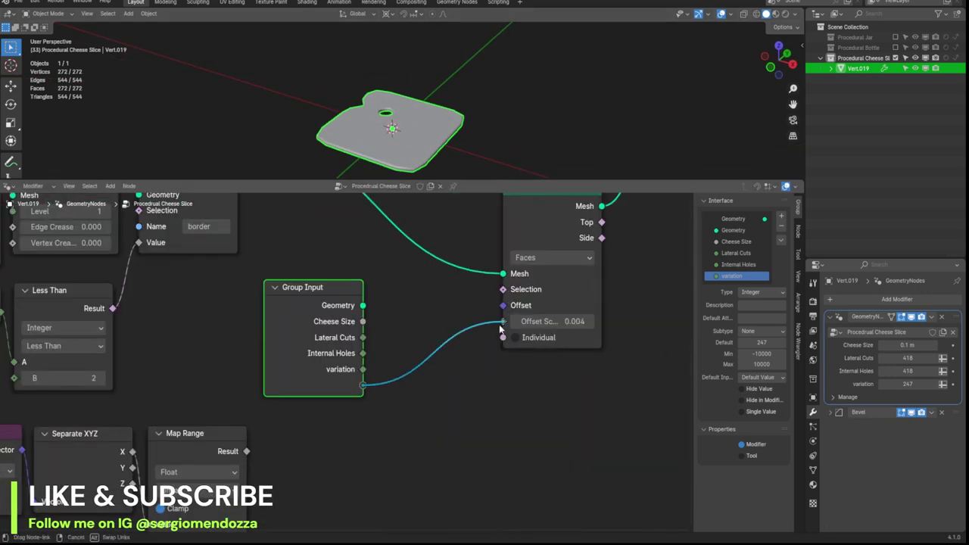
pyautogui.scroll(-1, 364, 348)
pyautogui.moveTo(741, 288); pyautogui.dragTo(745, 259)
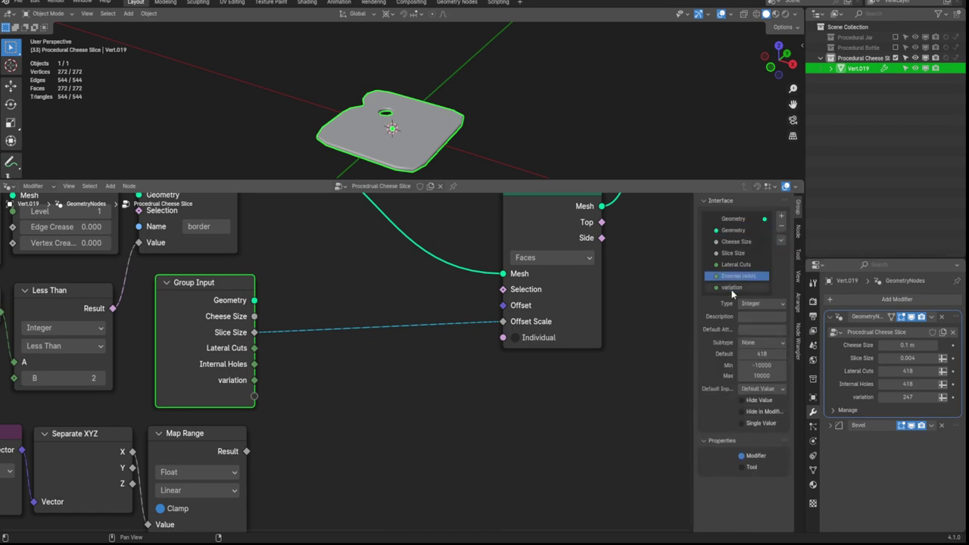
pyautogui.click(555, 434)
# Add interface panels and move Lateral Cuts, Internal Holes and variation into Randomness Control.
pyautogui.hotkey('shift', 'a')
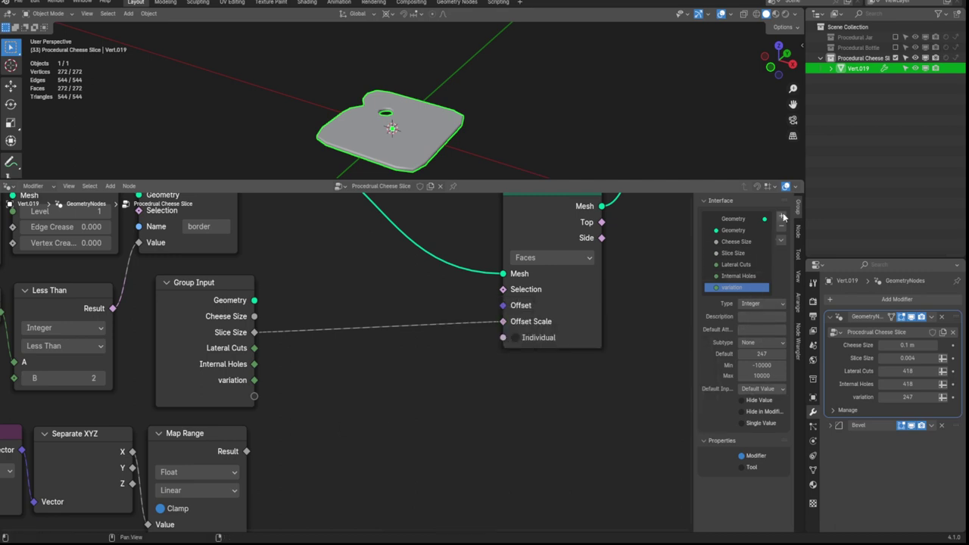
pyautogui.click(799, 251)
pyautogui.write('Randomness')
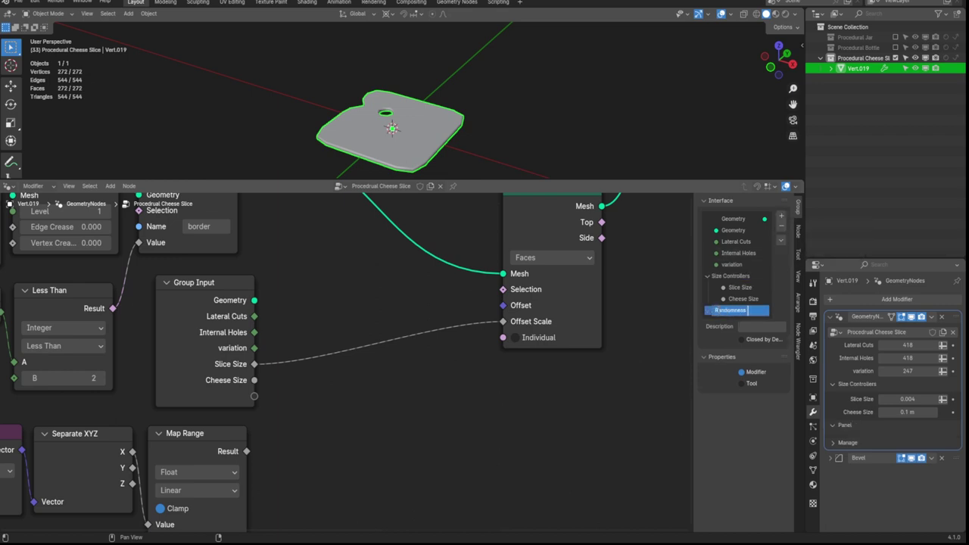
pyautogui.write('Control')
pyautogui.click(734, 241)
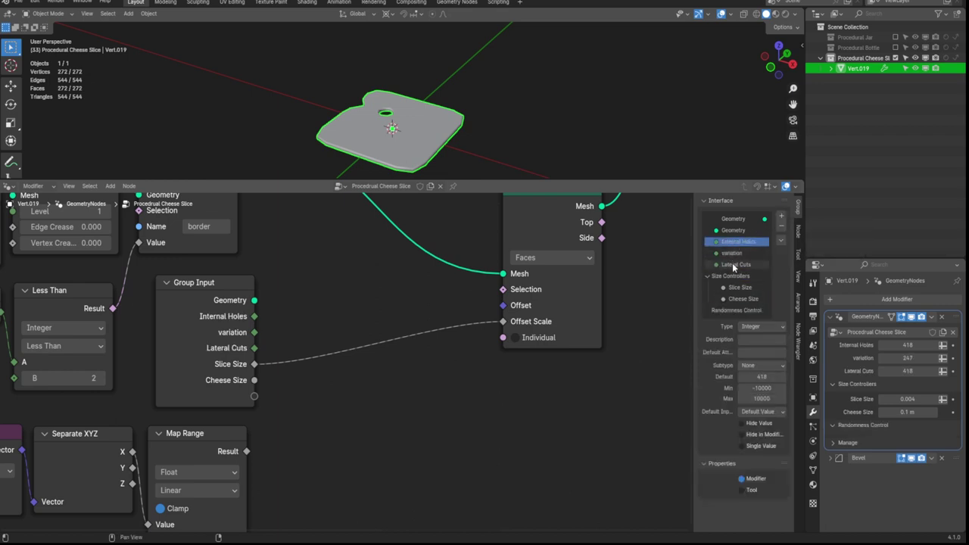
pyautogui.moveTo(730, 314); pyautogui.dragTo(731, 312)
pyautogui.moveTo(737, 241); pyautogui.dragTo(734, 318)
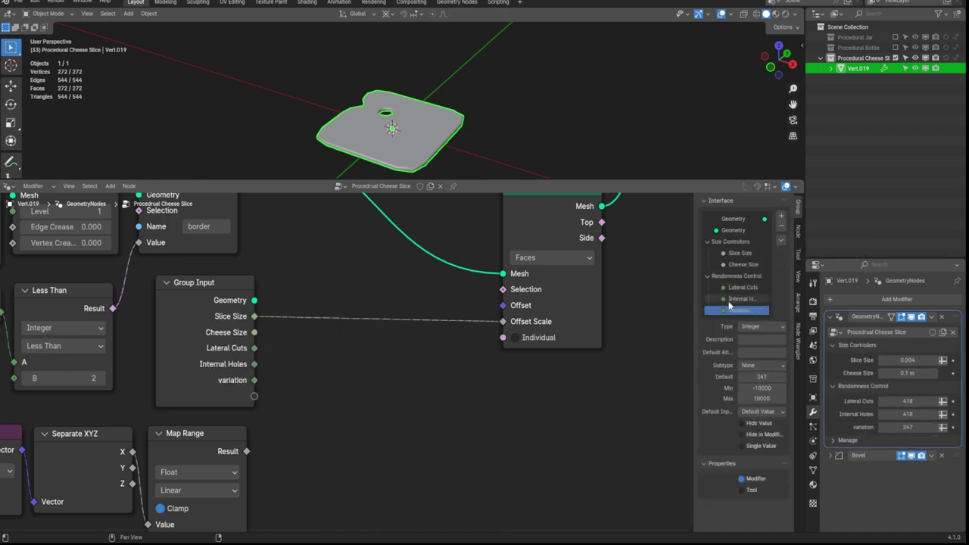
pyautogui.moveTo(468, 182); pyautogui.dragTo(467, 525)
pyautogui.press('KP_7')
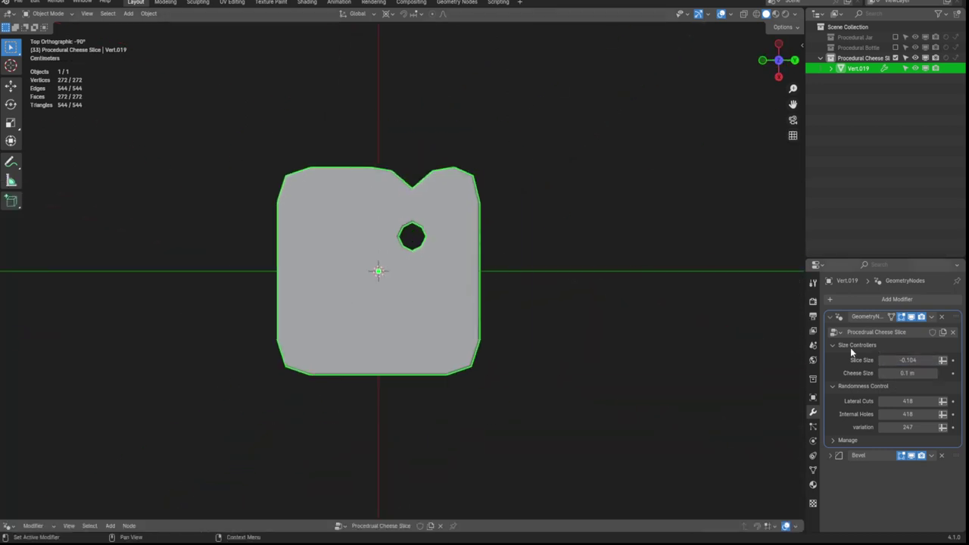
# Adjust the Slice Size thickness and duplicate the slice upward along Z twice to form a stack.
pyautogui.moveTo(907, 360); pyautogui.dragTo(930, 360)
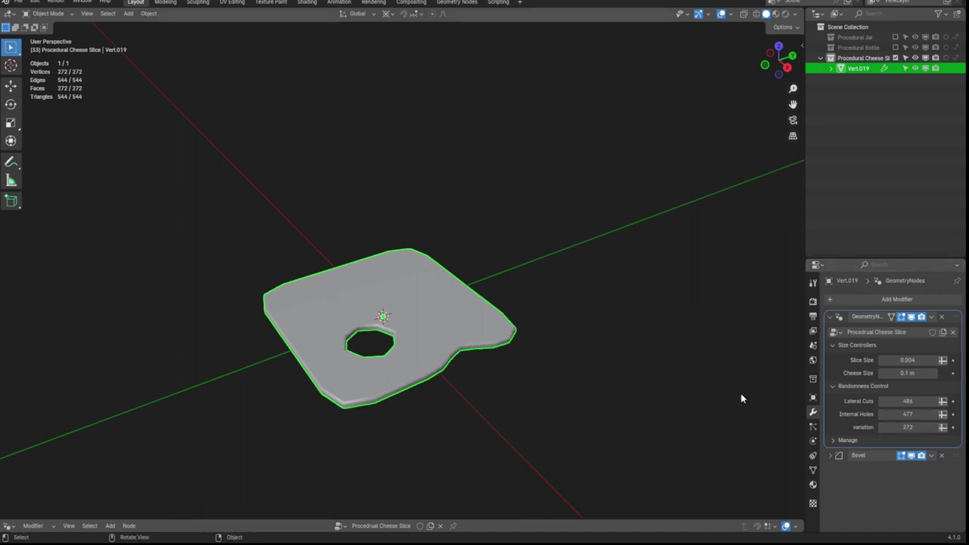
pyautogui.hotkey('shift', 'd')
pyautogui.press('z')
pyautogui.click(452, 336)
pyautogui.scroll(4, 500, 360)
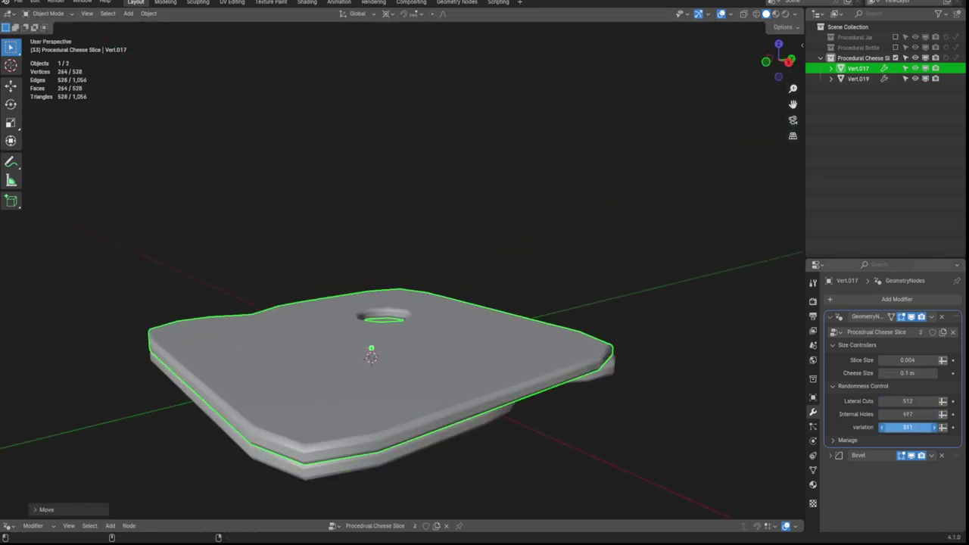
pyautogui.hotkey('shift', 'd')
pyautogui.click(364, 339)
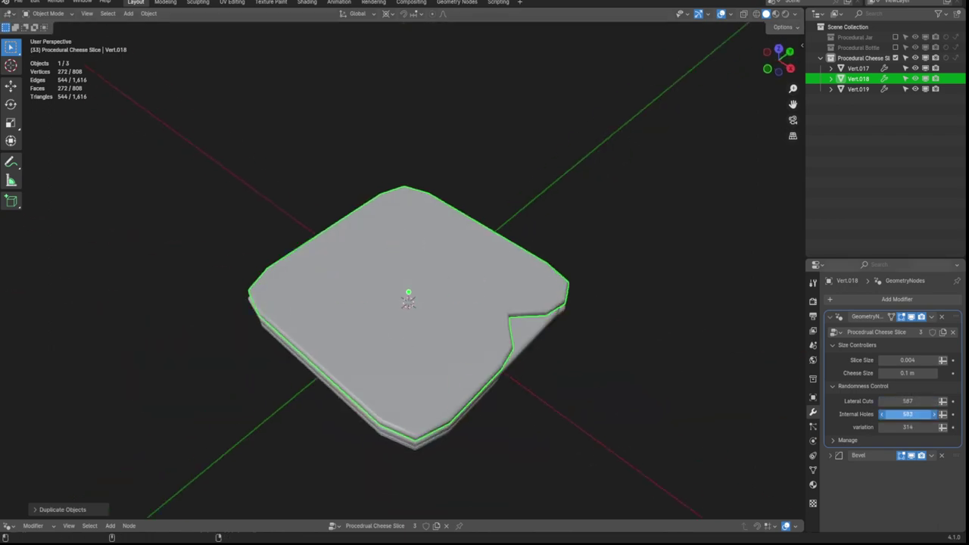
pyautogui.moveTo(408, 302); pyautogui.dragTo(437, 342, button='middle')
# Add a Simple Deform modifier in Bend mode to the top slice.
pyautogui.keyDown('ctrl'); pyautogui.click(831, 317); pyautogui.keyUp('ctrl')
pyautogui.click(897, 299)
pyautogui.click(885, 375)
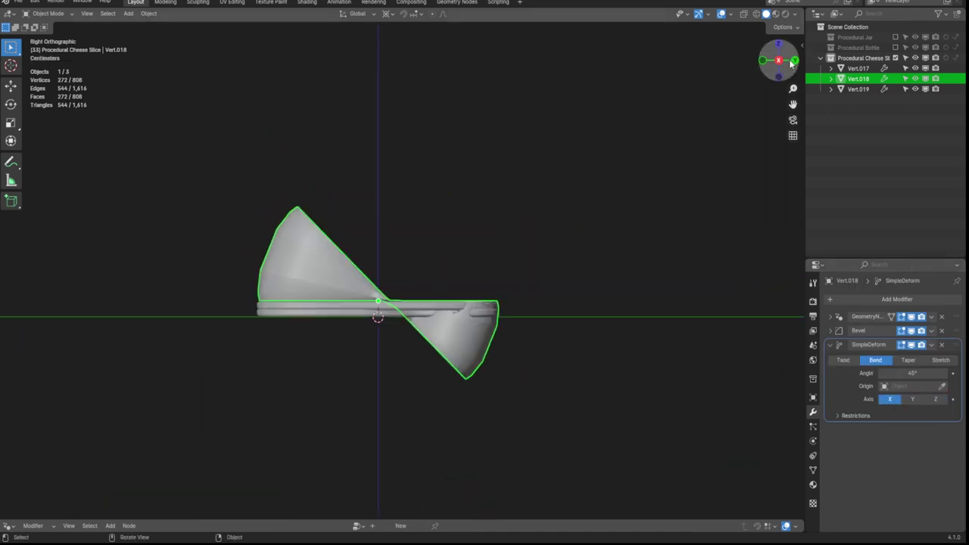
# Add an Empty as the bend origin and snap it to the slice's centre.
pyautogui.press('n')
pyautogui.click(798, 68)
pyautogui.moveTo(643, 227)
pyautogui.keyDown('alt'); pyautogui.mouseDown(button='middle')
pyautogui.moveTo(739, 144)
pyautogui.moveTo(744, 392)
pyautogui.mouseUp(button='middle'); pyautogui.keyUp('alt')
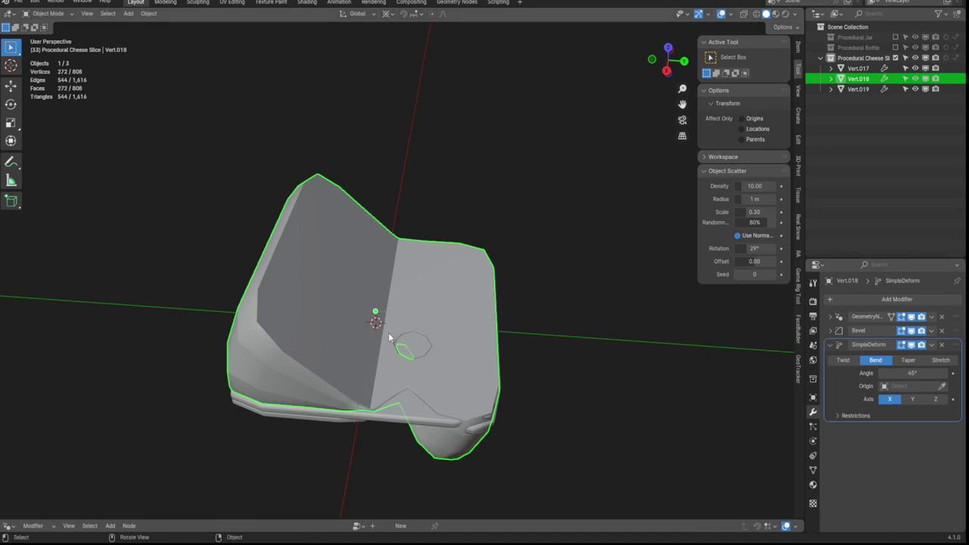
pyautogui.hotkey('shift', 'a')
pyautogui.click(430, 481)
pyautogui.hotkey('shift', 's')
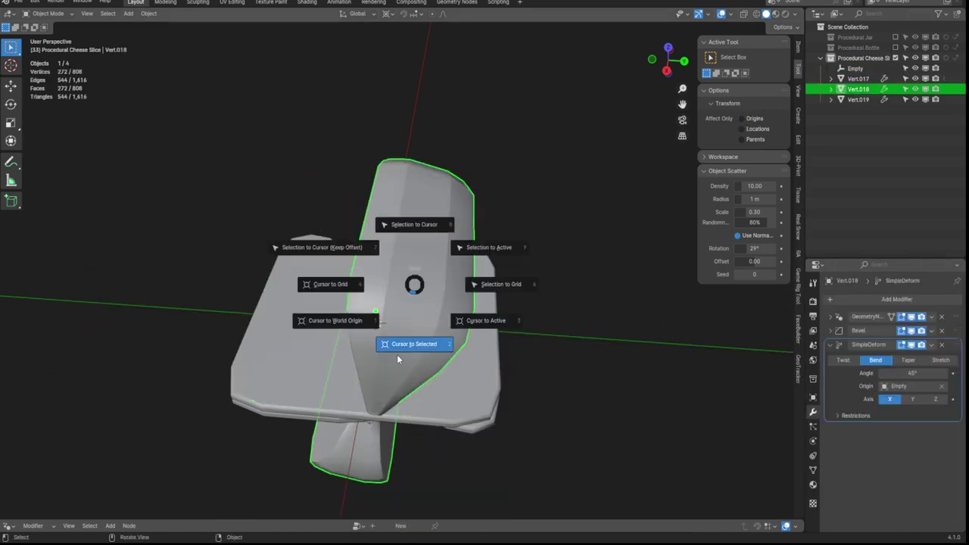
pyautogui.click(397, 359)
# Rotate the Empty around X and lower the bend angle to -3.39°.
pyautogui.press('r')
pyautogui.press('x')
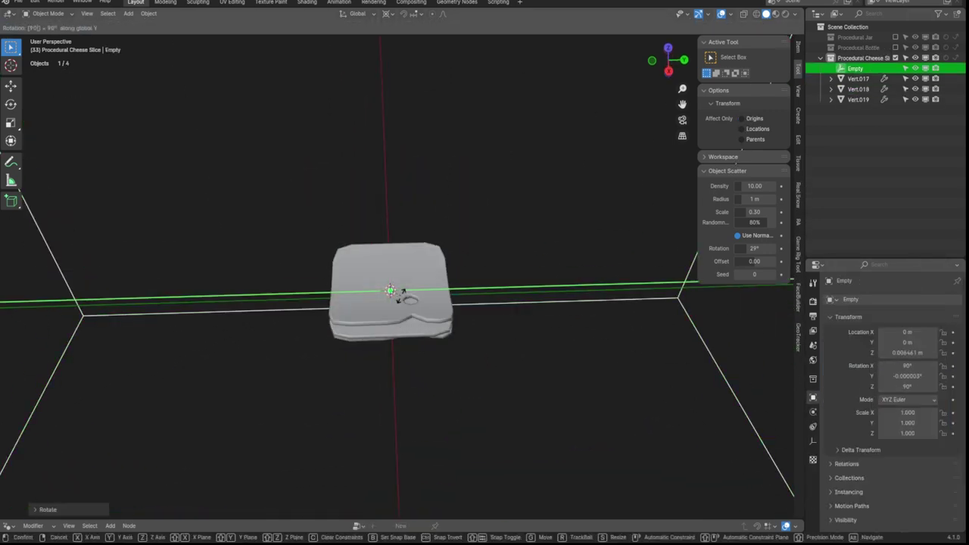
pyautogui.keyDown('alt'); pyautogui.moveTo(399, 296); pyautogui.dragTo(492, 335, button='middle'); pyautogui.keyUp('alt')
pyautogui.click(492, 334)
pyautogui.click(454, 280)
pyautogui.moveTo(454, 302)
pyautogui.mouseDown(button='middle')
pyautogui.moveTo(477, 361)
pyautogui.moveTo(747, 358)
pyautogui.mouseUp(button='middle')
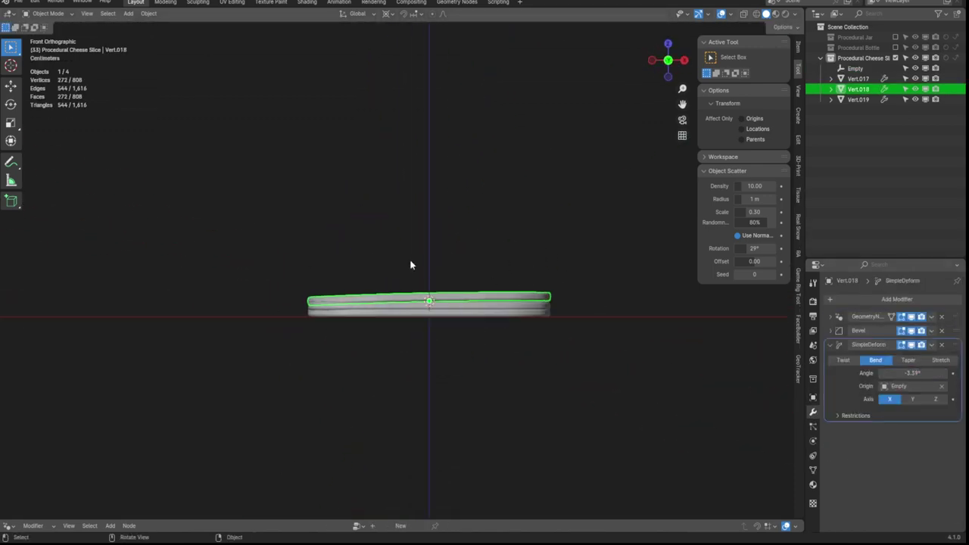
# Select the top and middle slices in top view and move them vertically.
pyautogui.press('KP_7')
pyautogui.keyDown('shift'); pyautogui.click(529, 262); pyautogui.keyUp('shift')
pyautogui.press('g')
pyautogui.press('Return')
# Adjust viewport shading and show the top slice's geometry nodes modifier in the lower editor.
pyautogui.moveTo(411, 354); pyautogui.dragTo(785, 29, button='middle')
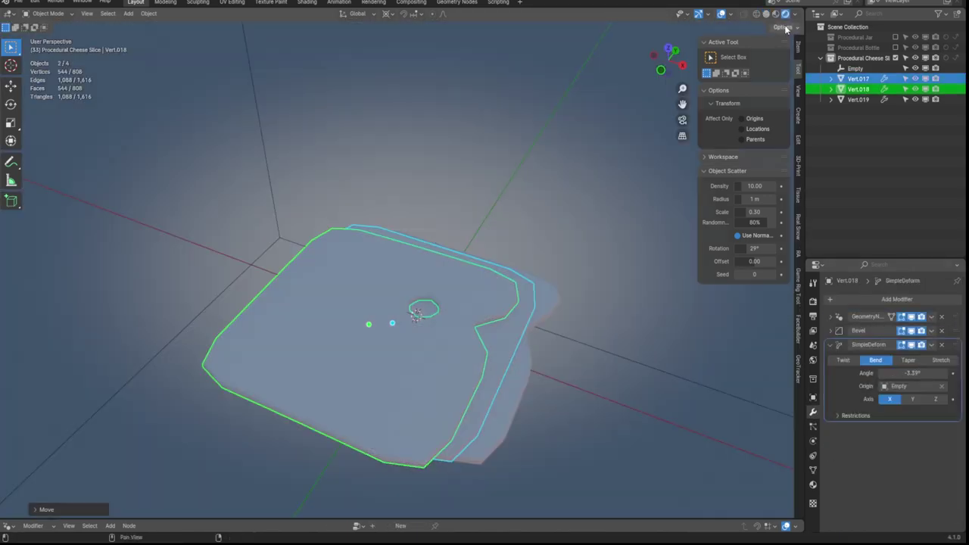
pyautogui.click(794, 14)
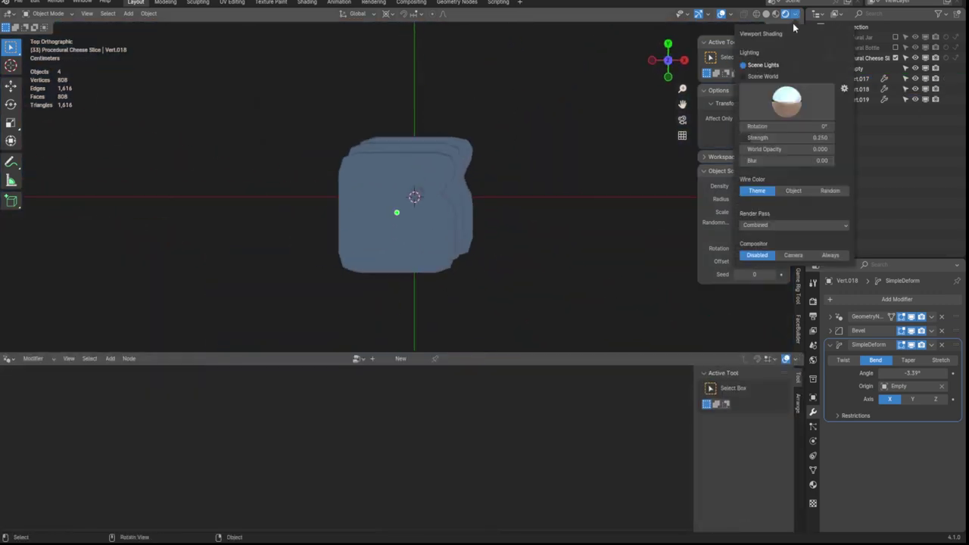
pyautogui.click(409, 227)
pyautogui.click(9, 358)
pyautogui.click(37, 436)
pyautogui.click(40, 358)
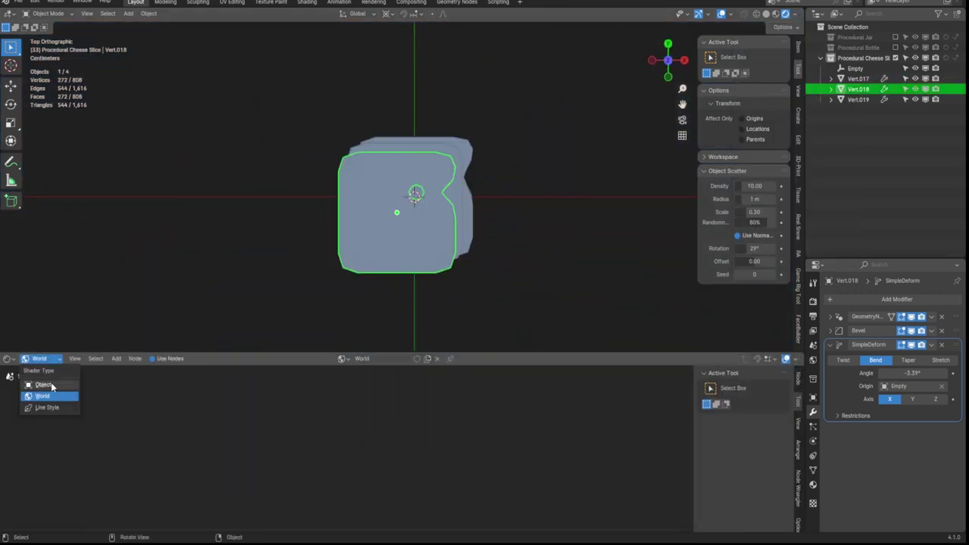
pyautogui.click(863, 316)
pyautogui.click(9, 358)
pyautogui.click(34, 454)
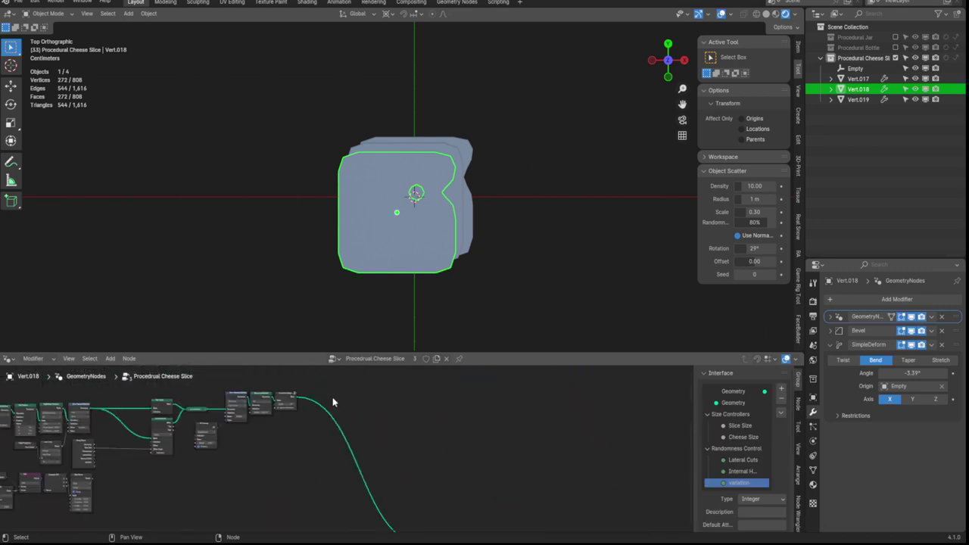
# Add a Group Input and link a new Cheese material input into Set Material.
pyautogui.hotkey('shift', 'a')
pyautogui.write('input')
pyautogui.press('Return')
pyautogui.click(227, 480)
pyautogui.moveTo(225, 479); pyautogui.dragTo(280, 399)
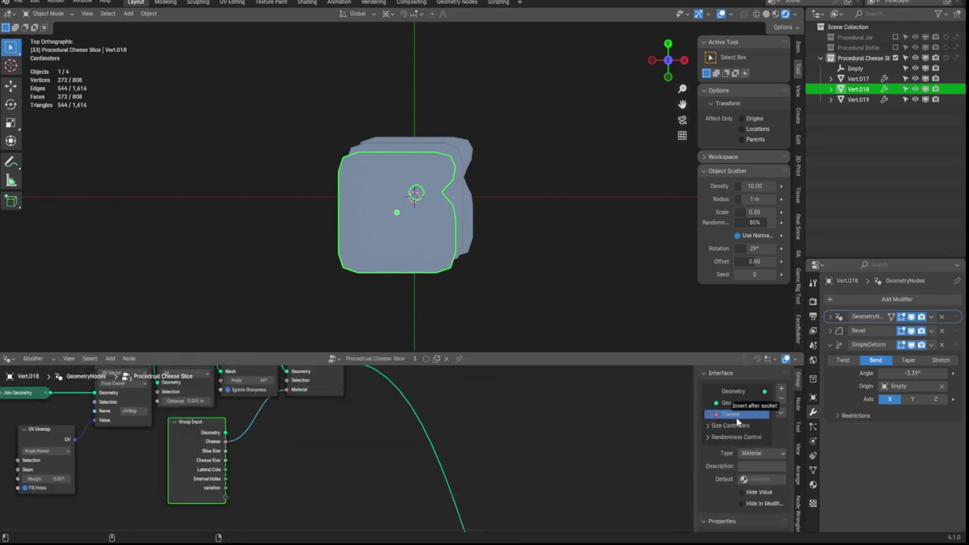
pyautogui.click(708, 437)
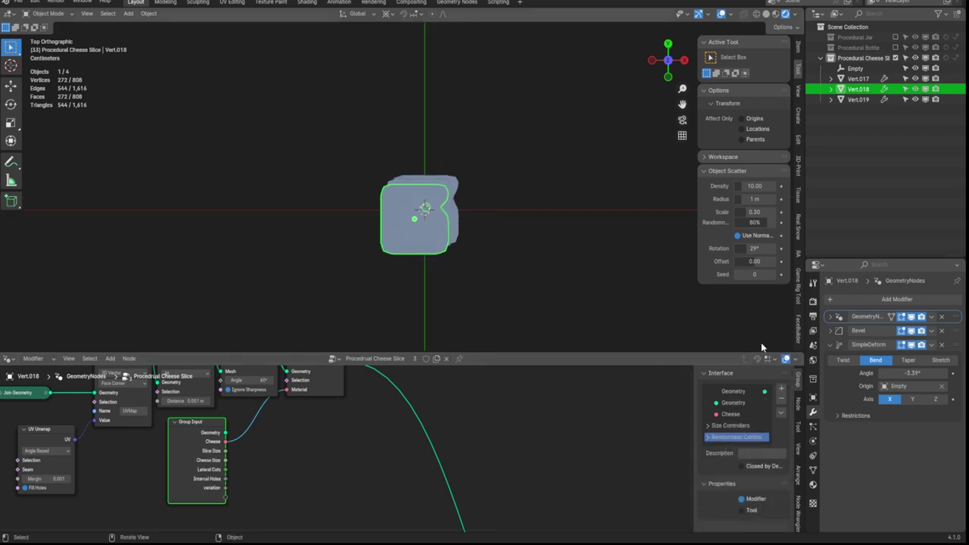
# Open the Cheese material in the Shader Editor, ready to add nodes.
pyautogui.moveTo(760, 342); pyautogui.dragTo(823, 359, button='middle')
pyautogui.moveTo(393, 227)
pyautogui.mouseDown(button='middle')
pyautogui.moveTo(384, 211)
pyautogui.moveTo(399, 211)
pyautogui.mouseUp(button='middle')
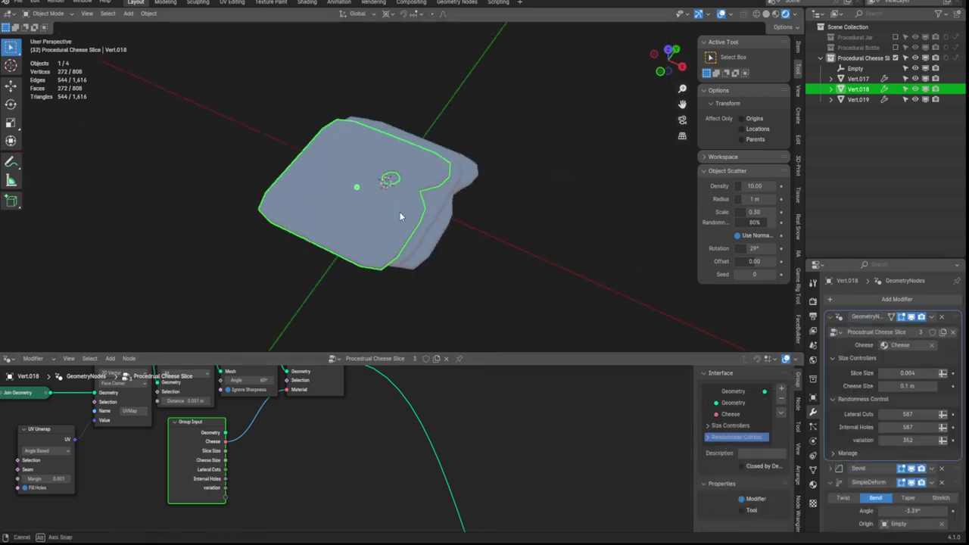
pyautogui.hotkey('shift', 'F3')
pyautogui.hotkey('shift', 'a')
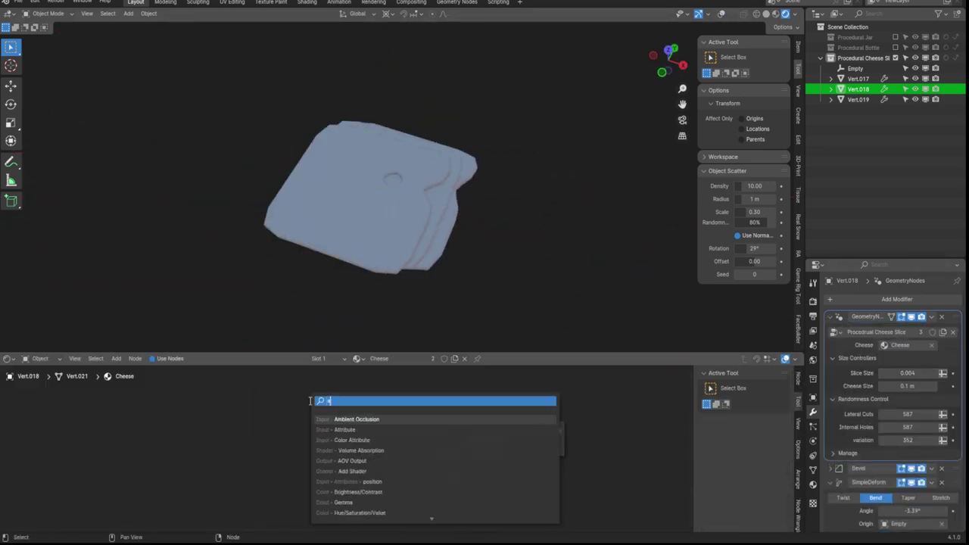
# Add a border Attribute node followed by a Map Range with From Min around 0.85.
pyautogui.click(344, 429)
pyautogui.rightClick(907, 357)
pyautogui.write('border')
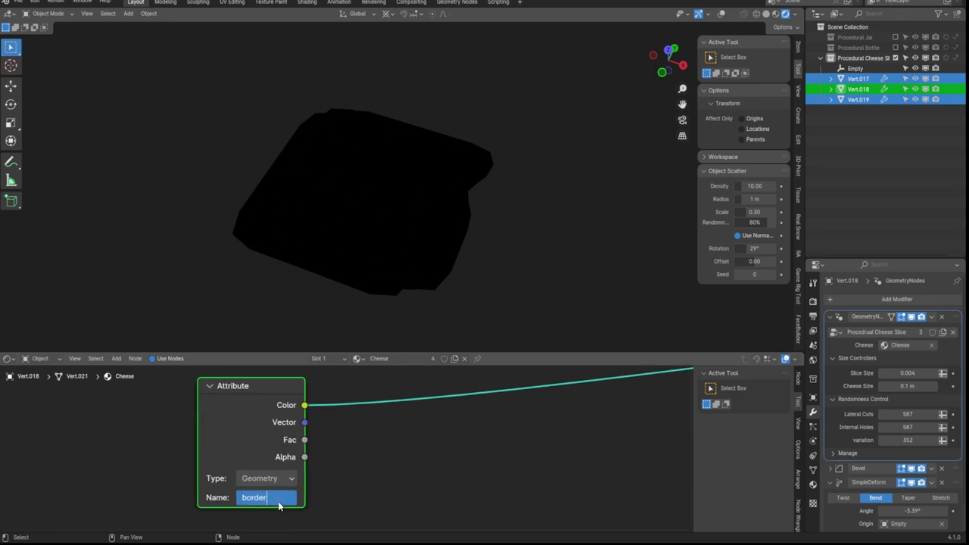
pyautogui.press('Return')
pyautogui.moveTo(304, 405); pyautogui.dragTo(343, 397)
pyautogui.click(378, 412)
pyautogui.scroll(3, 356, 454)
pyautogui.moveTo(363, 459)
pyautogui.mouseDown()
pyautogui.moveTo(378, 459)
pyautogui.moveTo(356, 459)
pyautogui.mouseUp()
pyautogui.scroll(-3, 385, 454)
pyautogui.hotkey('shift', 'a')
# Add an Object-coordinate Noise Texture and insert a Multiply Math node on the existing link.
pyautogui.click(408, 410)
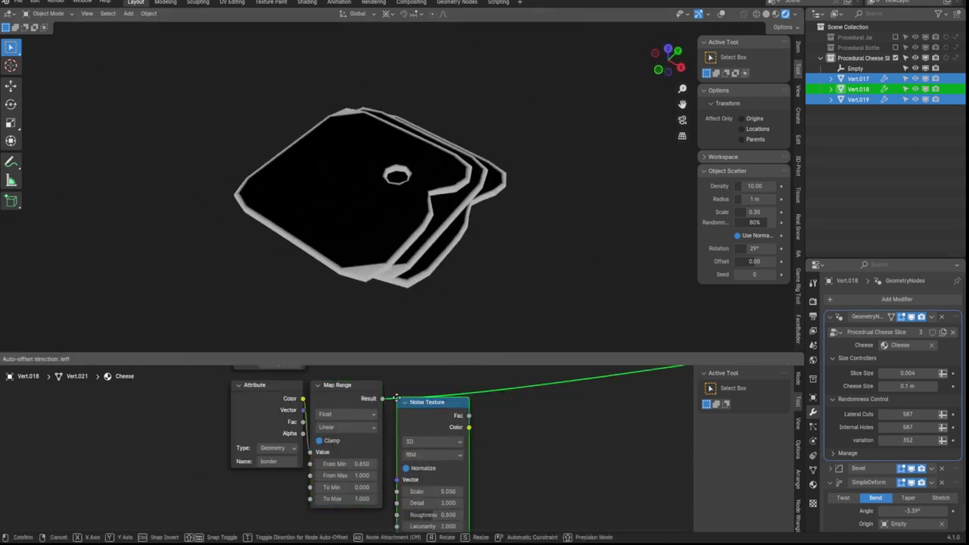
pyautogui.click(330, 509)
pyautogui.hotkey('ctrl', 't')
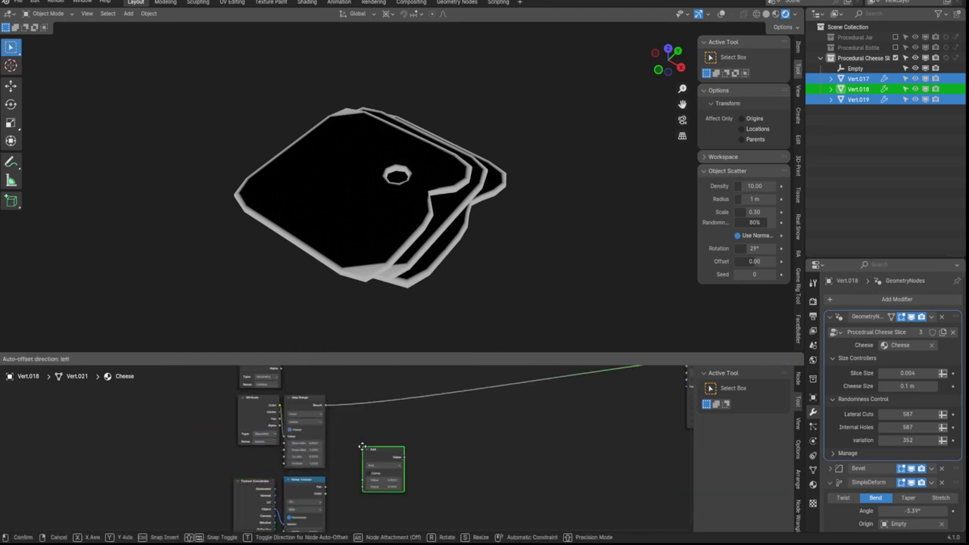
pyautogui.click(362, 447)
pyautogui.scroll(2, 375, 426)
pyautogui.click(375, 425)
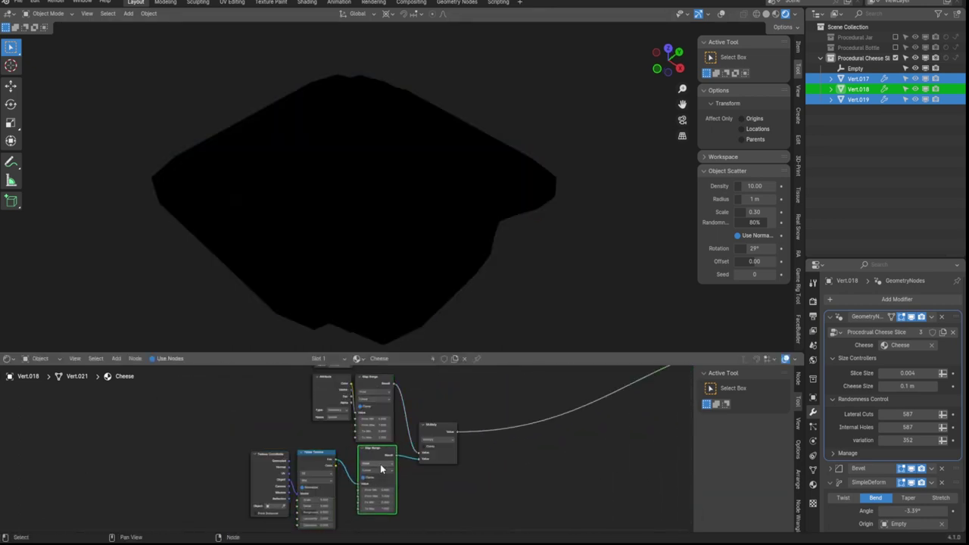
# Set the Map Range From Min to 0 and the noise Scale to 50.
pyautogui.scroll(5, 358, 485)
pyautogui.doubleClick(330, 465)
pyautogui.write('00')
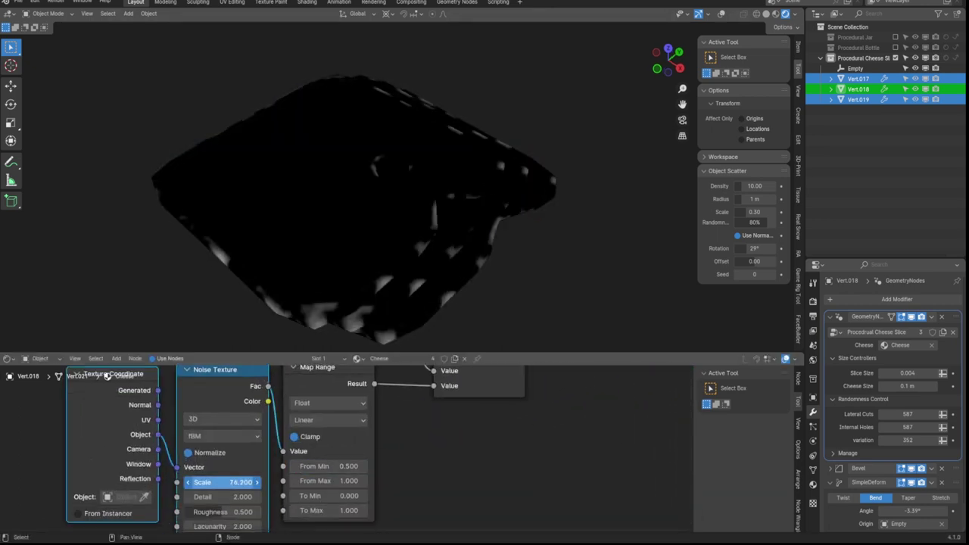
pyautogui.moveTo(223, 482); pyautogui.dragTo(250, 482)
pyautogui.scroll(1, 233, 433)
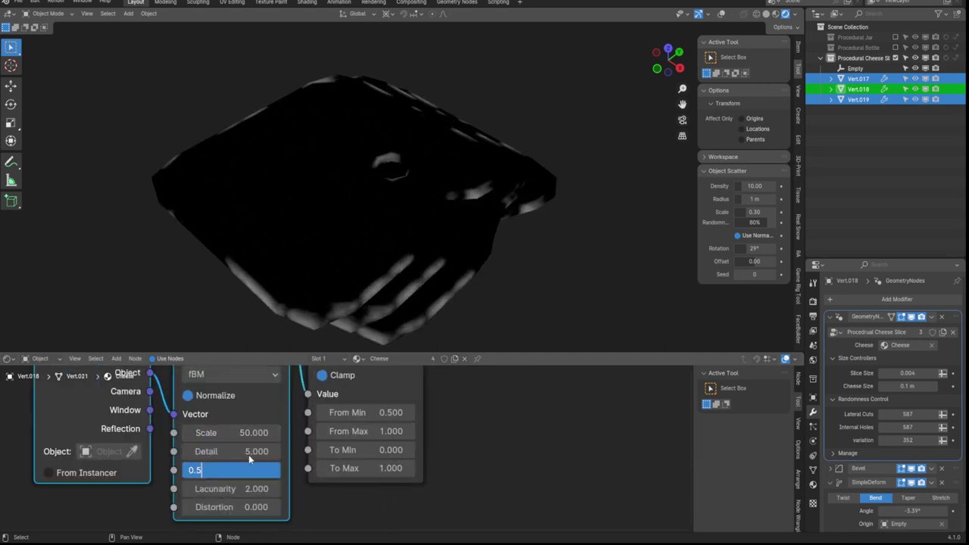
pyautogui.moveTo(415, 178); pyautogui.dragTo(389, 243, button='middle')
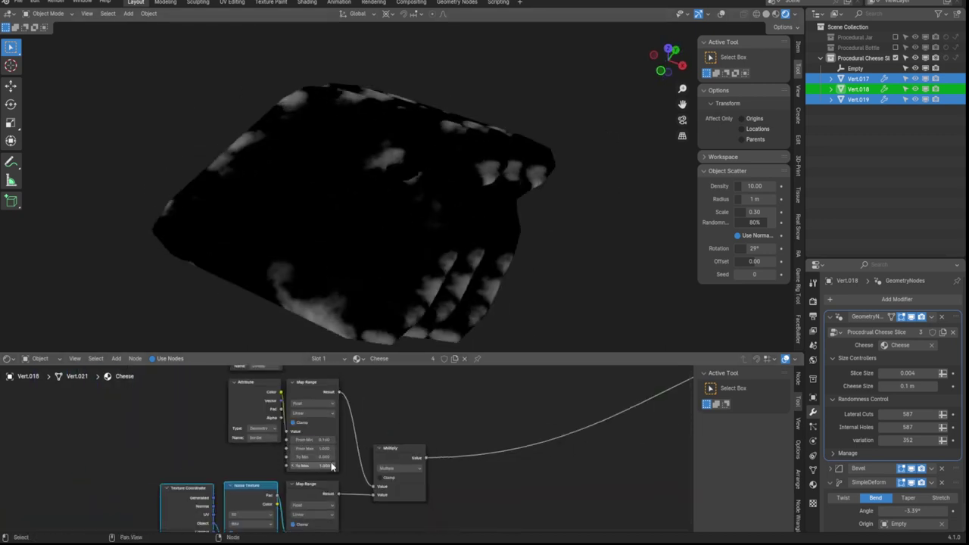
# Switch the noise to 4D and drive its W from Object Info Random through a 0–100 Map Range.
pyautogui.hotkey('shift', 'a')
pyautogui.click(159, 408)
pyautogui.moveTo(290, 417); pyautogui.dragTo(326, 444)
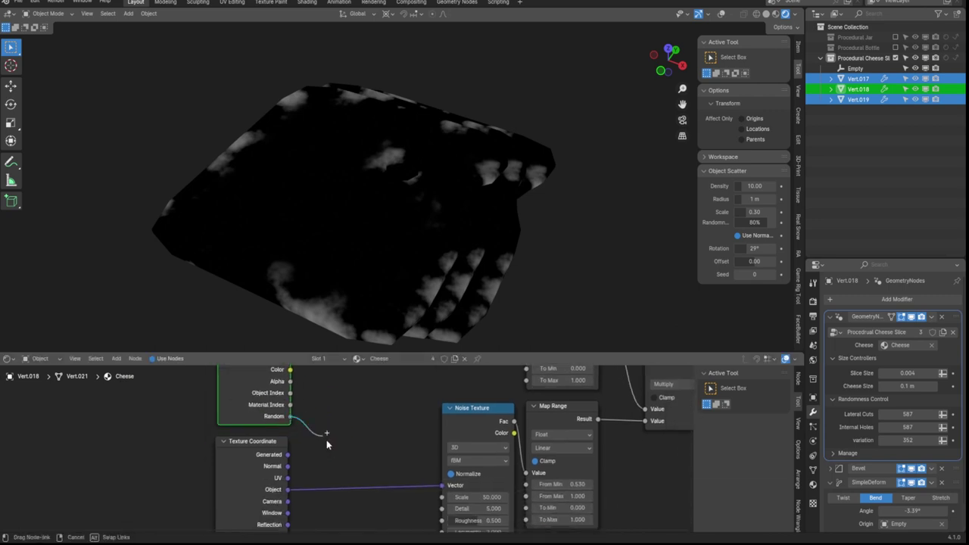
pyautogui.click(506, 448)
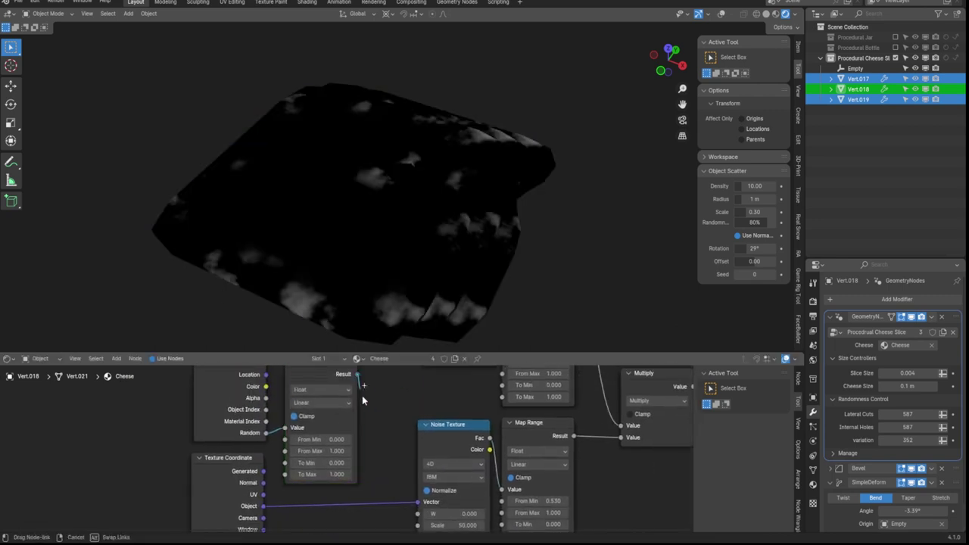
pyautogui.doubleClick(322, 462)
pyautogui.press('Tab')
pyautogui.write('100')
pyautogui.press('Return')
pyautogui.moveTo(454, 529); pyautogui.dragTo(307, 480, button='middle')
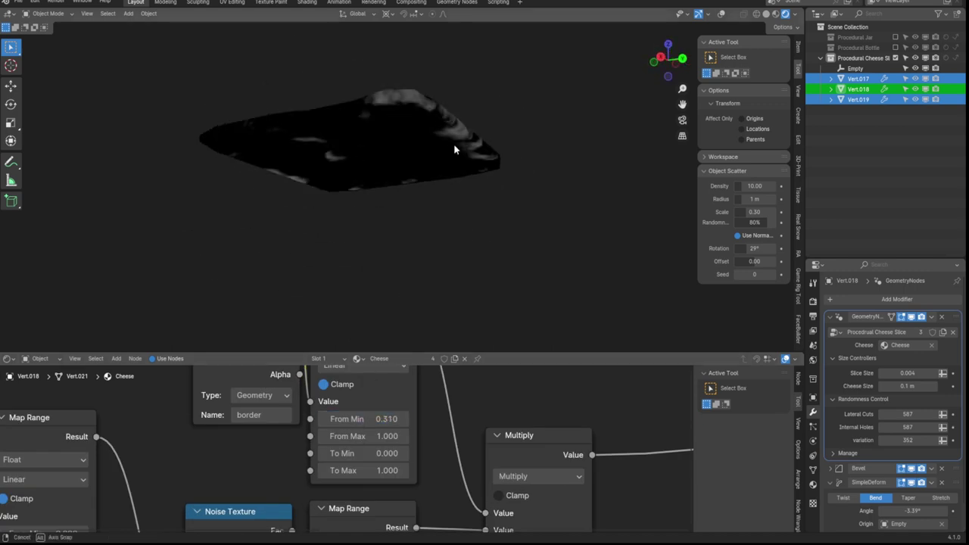
pyautogui.moveTo(453, 143); pyautogui.dragTo(408, 171, button='middle')
pyautogui.press('Home')
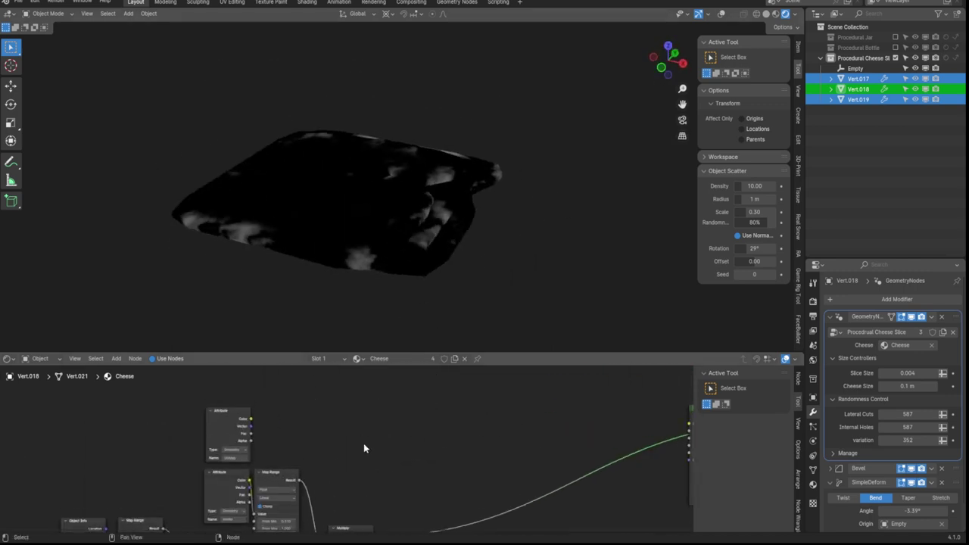
# Add a Voronoi Texture, link it into the shader, and raise its Scale.
pyautogui.moveTo(363, 448); pyautogui.dragTo(275, 439, button='middle')
pyautogui.hotkey('shift', 'a')
pyautogui.click(263, 399)
pyautogui.write('voronoi')
pyautogui.press('Return')
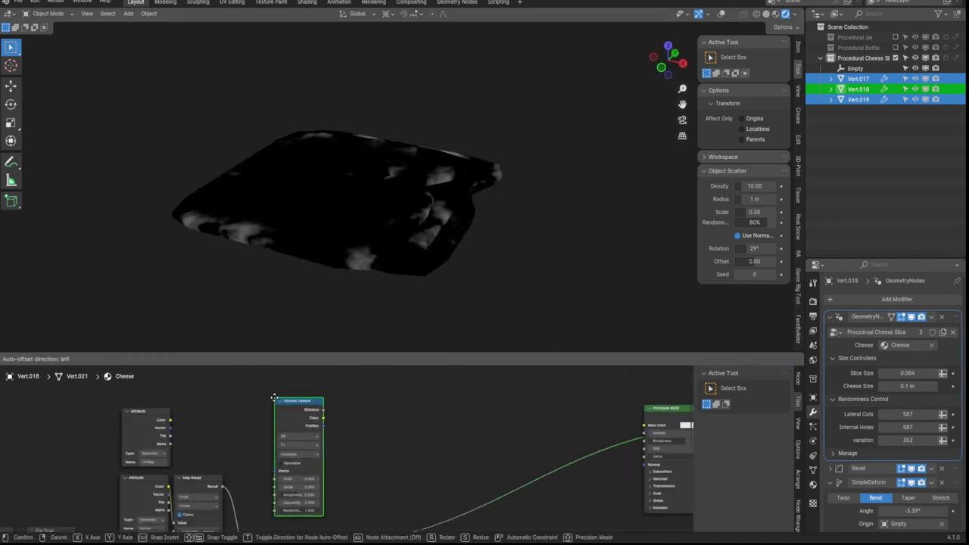
pyautogui.moveTo(327, 416); pyautogui.dragTo(644, 424)
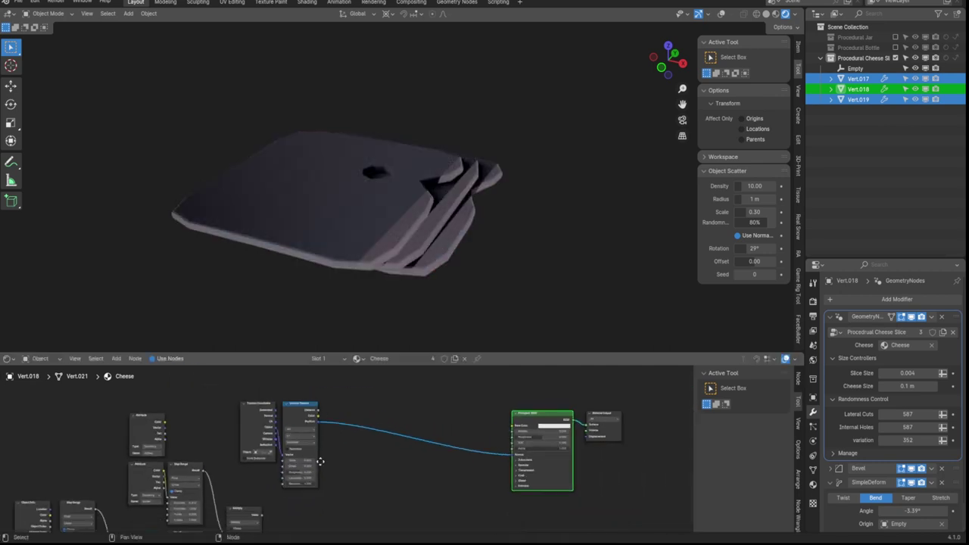
pyautogui.scroll(4, 333, 442)
pyautogui.moveTo(333, 443); pyautogui.dragTo(363, 443)
pyautogui.moveTo(342, 444); pyautogui.dragTo(326, 435, button='middle')
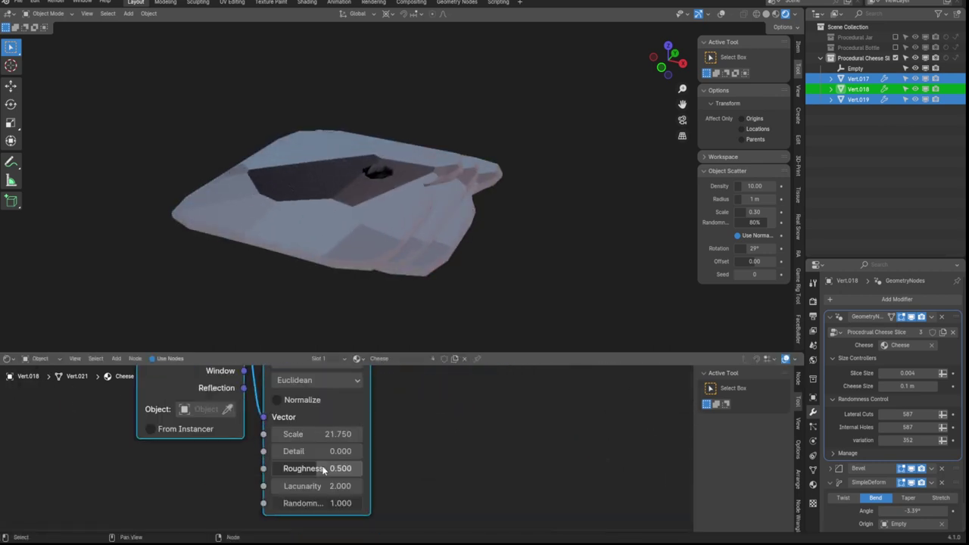
pyautogui.scroll(-3, 374, 474)
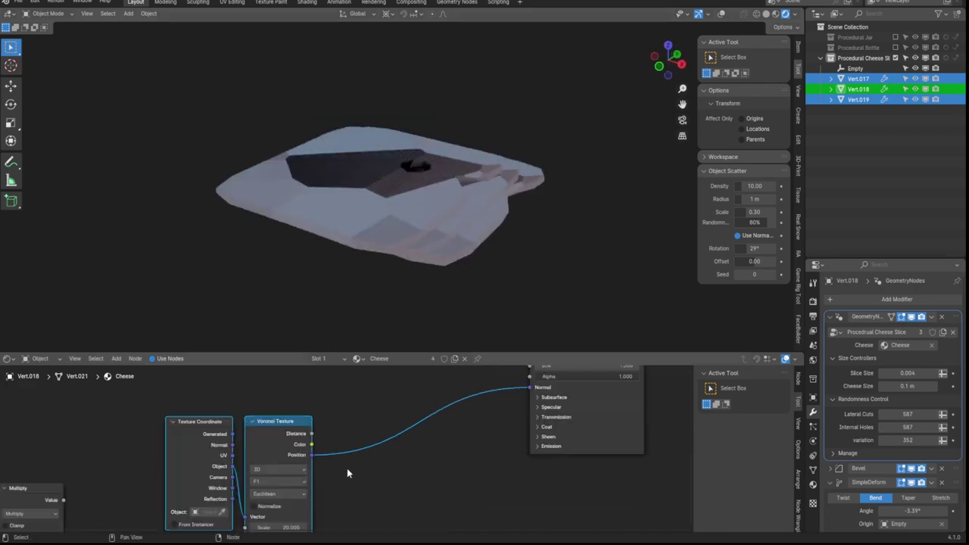
# Try a Bump node on the Normal input, undo it, and preview the Voronoi on the cheese.
pyautogui.moveTo(529, 387); pyautogui.dragTo(325, 402)
pyautogui.write('bump')
pyautogui.press('Return')
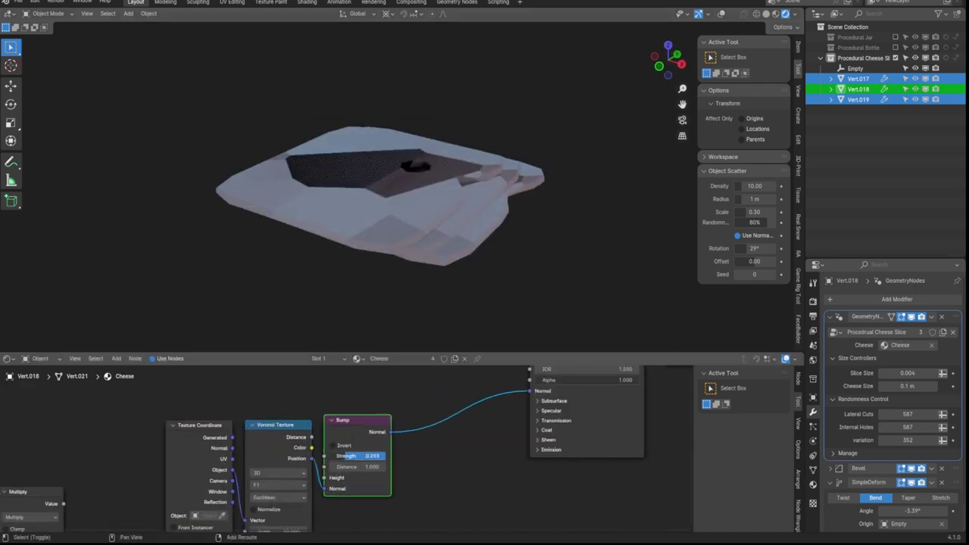
pyautogui.hotkey('ctrl', 'z')
pyautogui.scroll(6, 449, 210)
pyautogui.scroll(-3, 341, 439)
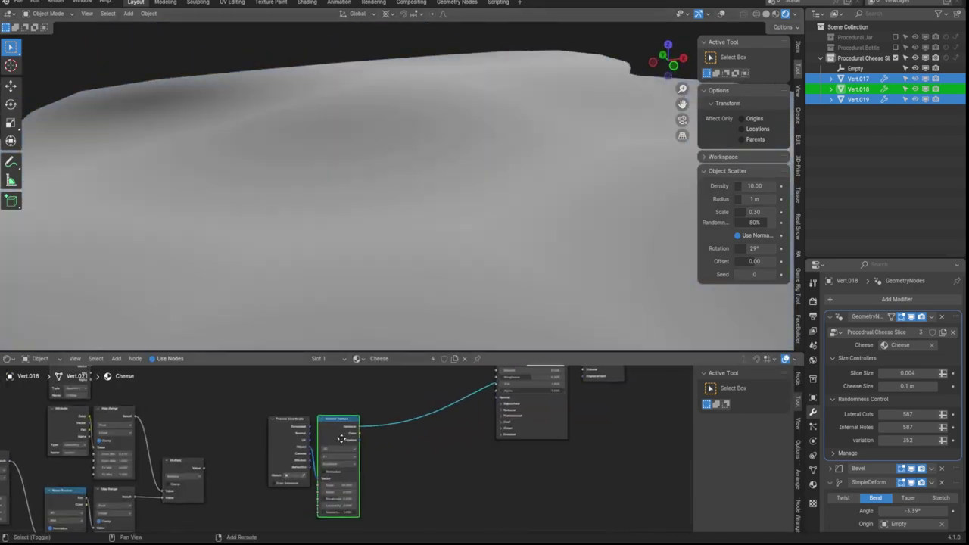
pyautogui.keyDown('ctrl'); pyautogui.keyDown('shift'); pyautogui.click(341, 438); pyautogui.keyUp('shift'); pyautogui.keyUp('ctrl')
pyautogui.press('KP_Decimal')
pyautogui.press('KP_Decimal')
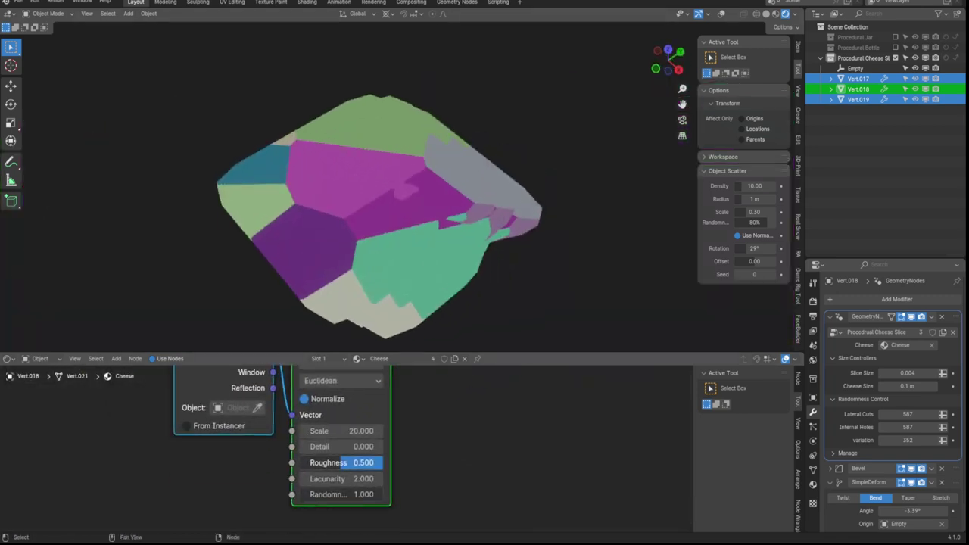
# Make the Voronoi 2D, insert a Vector Math Add before it, and set Scale to about 4.6.
pyautogui.click(337, 451)
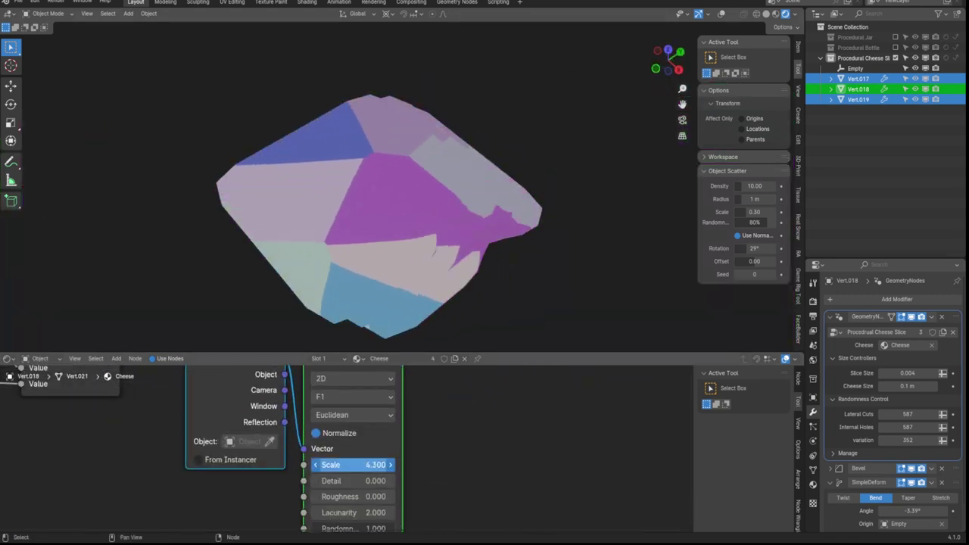
pyautogui.scroll(-3, 341, 446)
pyautogui.hotkey('shift', 'a')
pyautogui.click(486, 471)
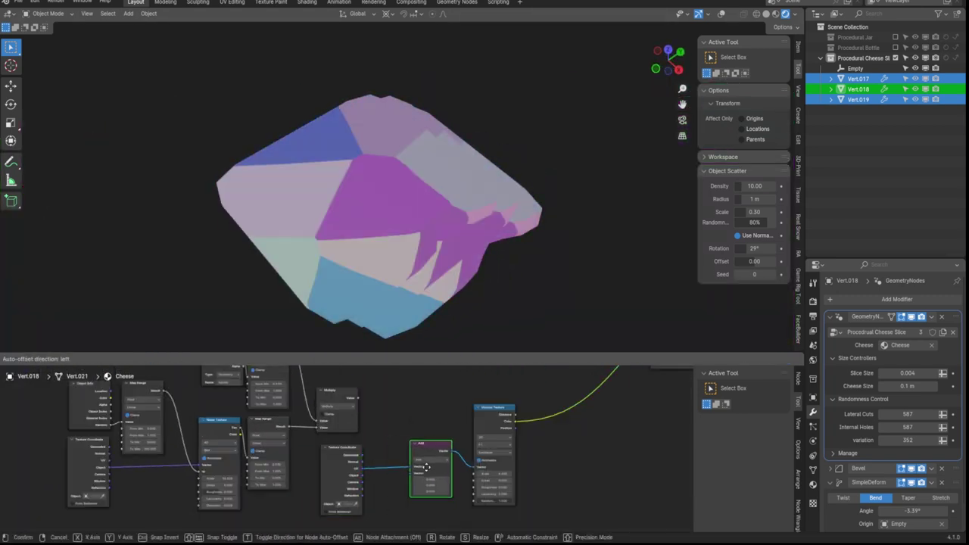
pyautogui.click(413, 481)
pyautogui.scroll(5, 448, 278)
pyautogui.scroll(-5, 428, 227)
pyautogui.scroll(4, 409, 424)
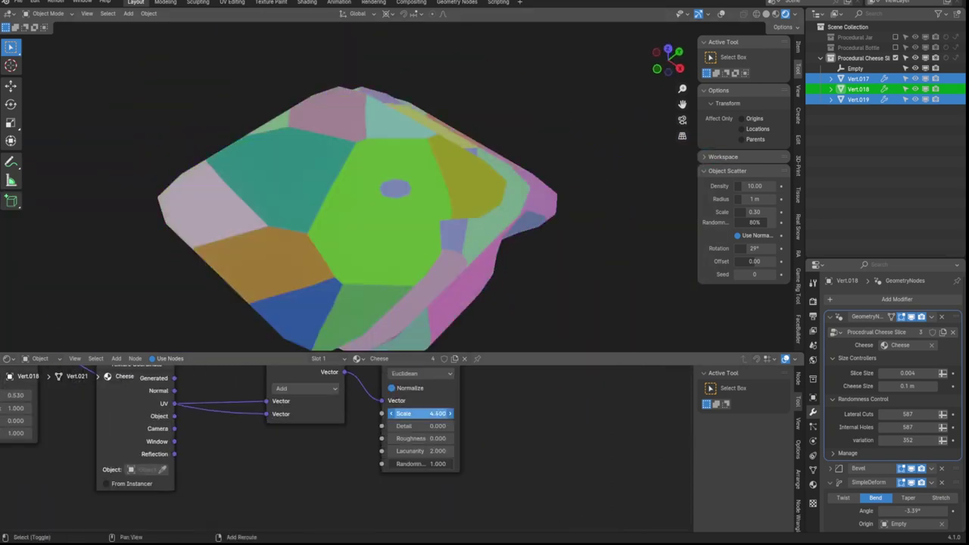
pyautogui.moveTo(416, 413); pyautogui.dragTo(447, 414)
pyautogui.moveTo(363, 227); pyautogui.dragTo(363, 182, button='middle')
pyautogui.scroll(-3, 180, 388)
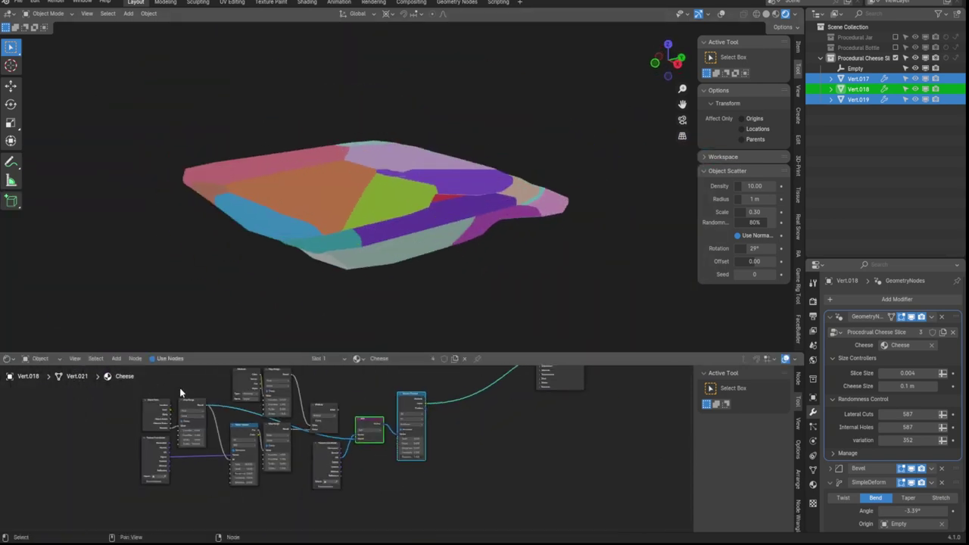
pyautogui.click(351, 466)
# Add a Separate XYZ on the Voronoi Position output, preview it, and pick a Map Range interpolation.
pyautogui.scroll(2, 351, 466)
pyautogui.moveTo(391, 496); pyautogui.dragTo(350, 419)
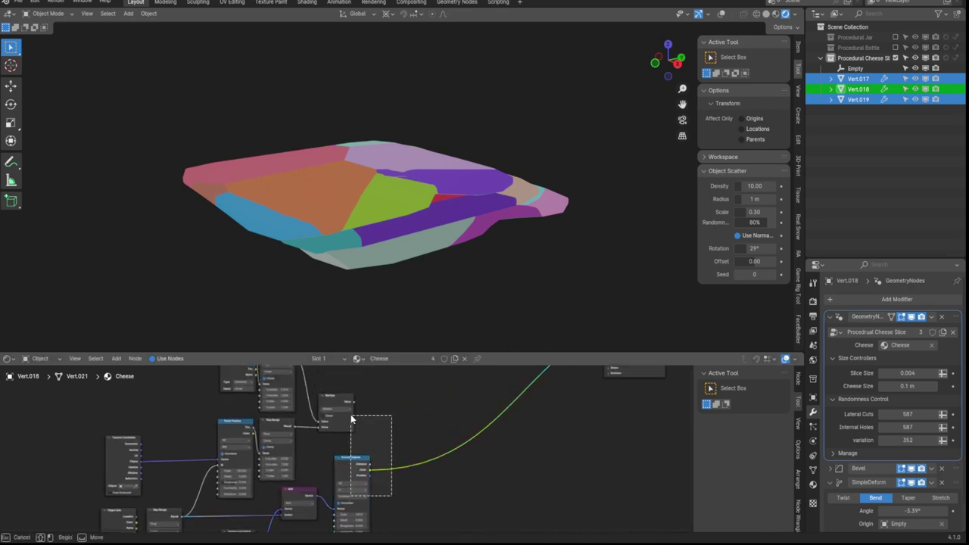
pyautogui.keyDown('ctrl'); pyautogui.keyDown('shift'); pyautogui.click(342, 469); pyautogui.keyUp('shift'); pyautogui.keyUp('ctrl')
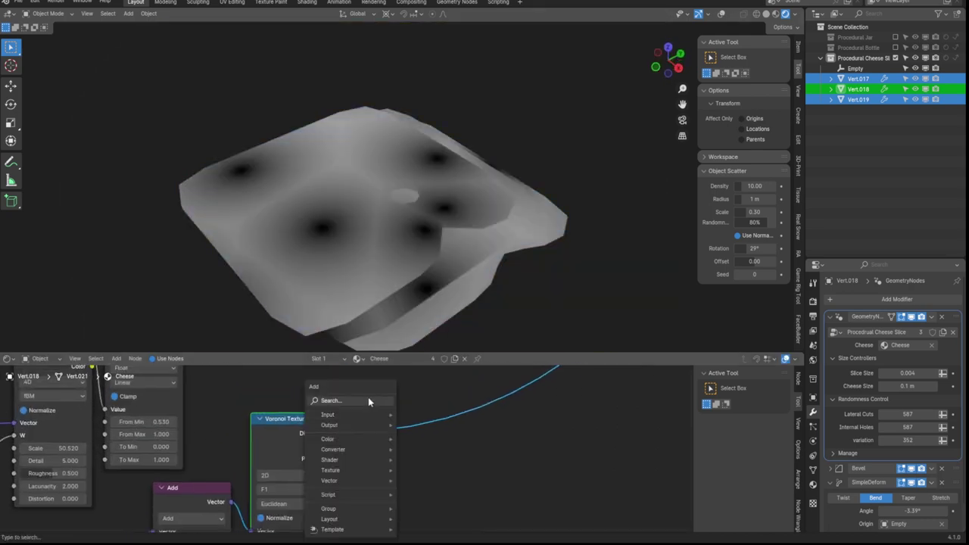
pyautogui.moveTo(409, 227); pyautogui.dragTo(426, 301, button='middle')
pyautogui.scroll(2, 353, 448)
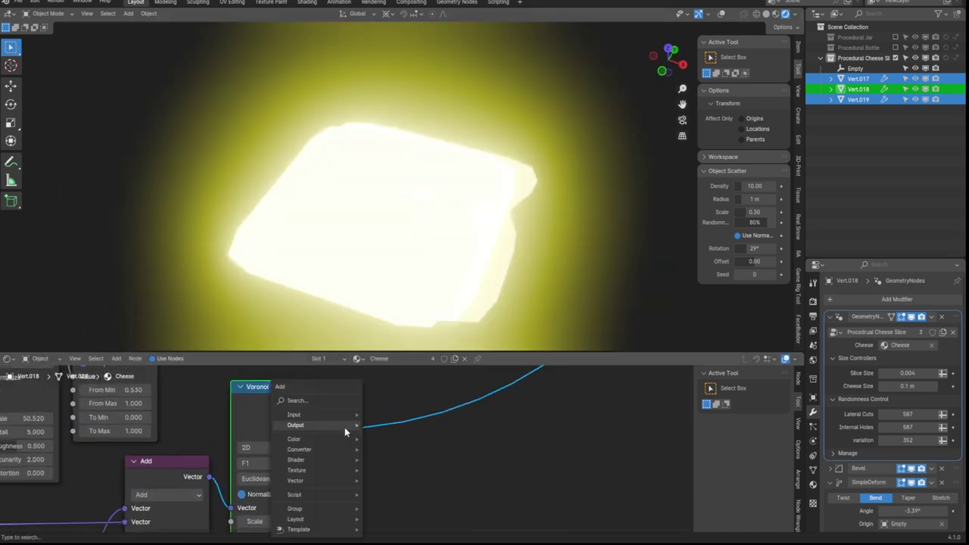
pyautogui.click(344, 427)
pyautogui.keyDown('ctrl'); pyautogui.keyDown('shift'); pyautogui.click(357, 420); pyautogui.keyUp('shift'); pyautogui.keyUp('ctrl')
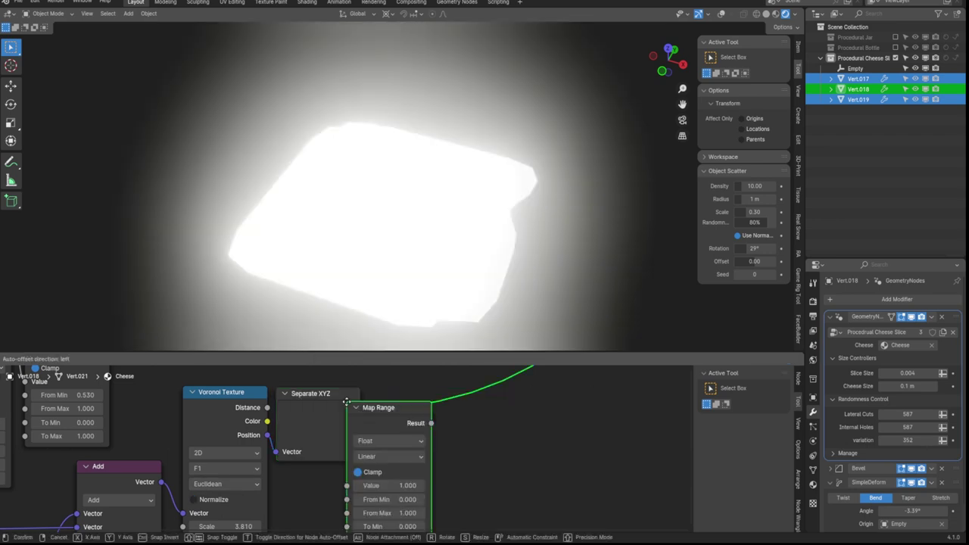
pyautogui.click(390, 450)
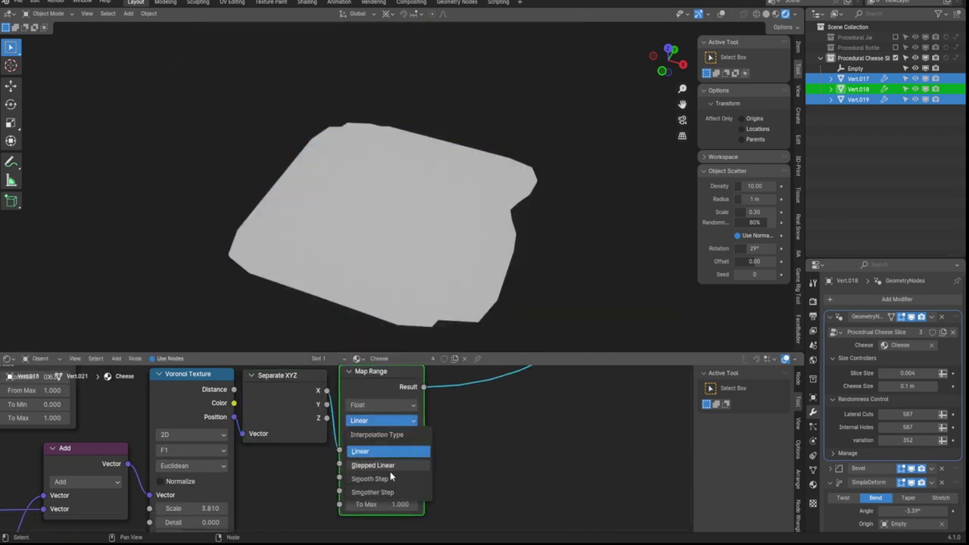
pyautogui.click(390, 470)
pyautogui.scroll(-2, 387, 452)
pyautogui.scroll(2, 386, 452)
pyautogui.scroll(2, 333, 431)
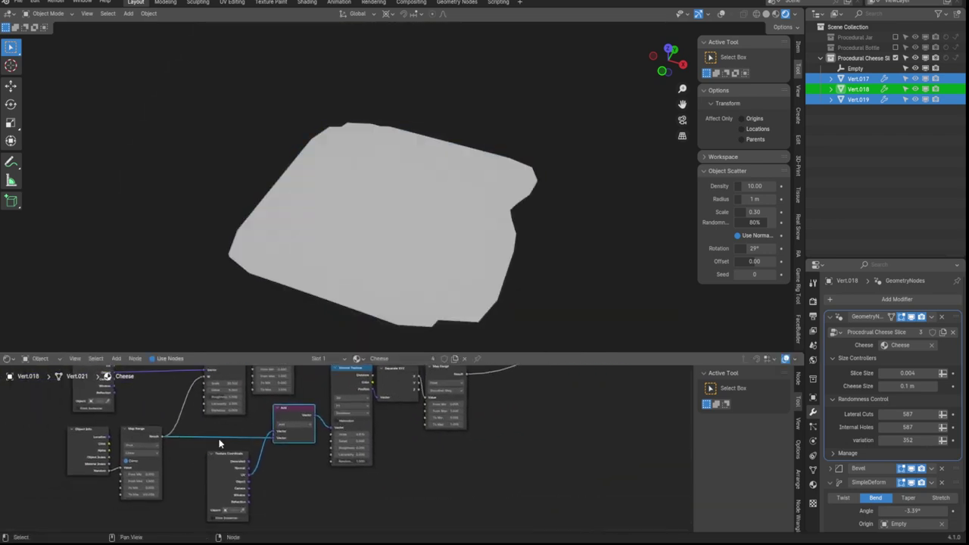
pyautogui.scroll(-2, 246, 470)
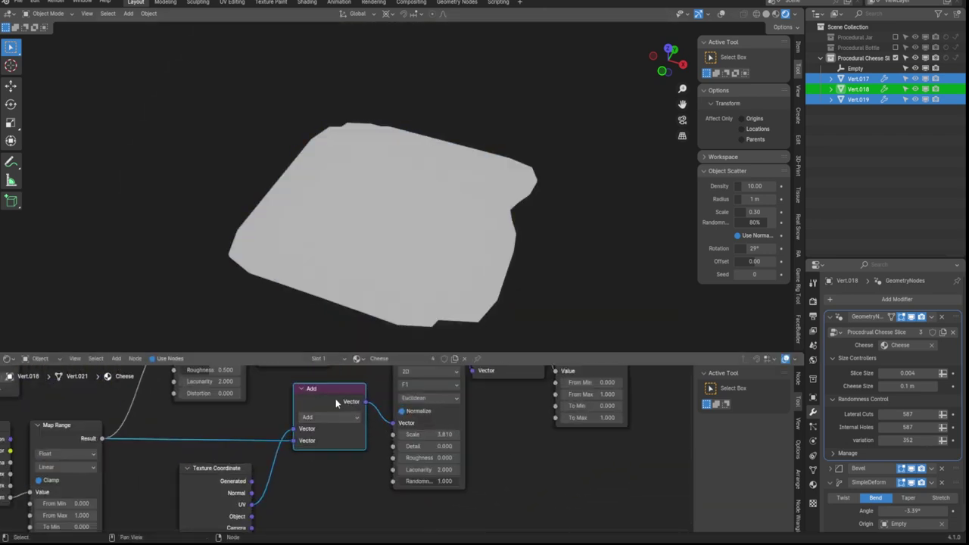
# Insert a Mapping node before the Voronoi with rotation driven by the random Map Range.
pyautogui.moveTo(424, 401); pyautogui.dragTo(292, 458)
pyautogui.hotkey('shift', 'a')
pyautogui.click(265, 413)
pyautogui.moveTo(211, 414); pyautogui.dragTo(350, 461)
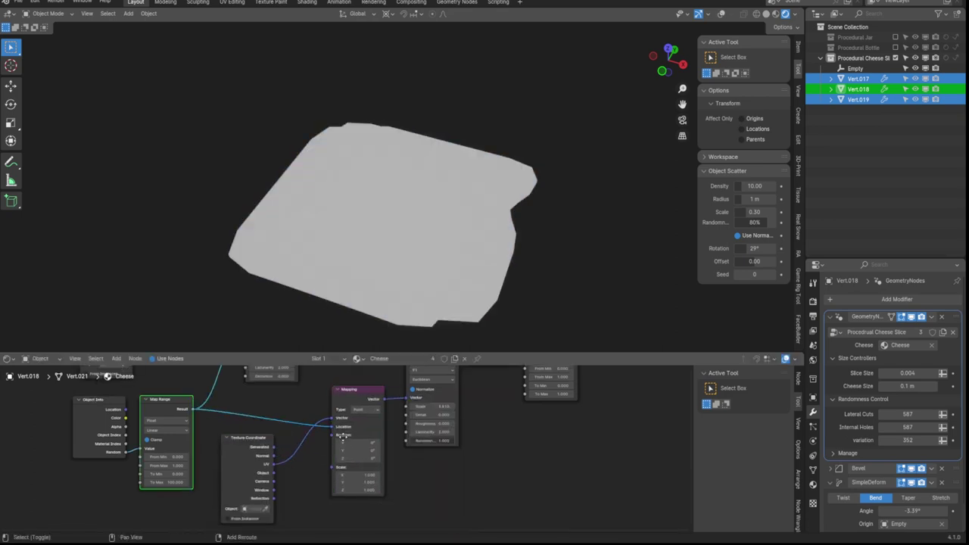
pyautogui.scroll(2, 209, 451)
pyautogui.moveTo(420, 244); pyautogui.dragTo(454, 227, button='middle')
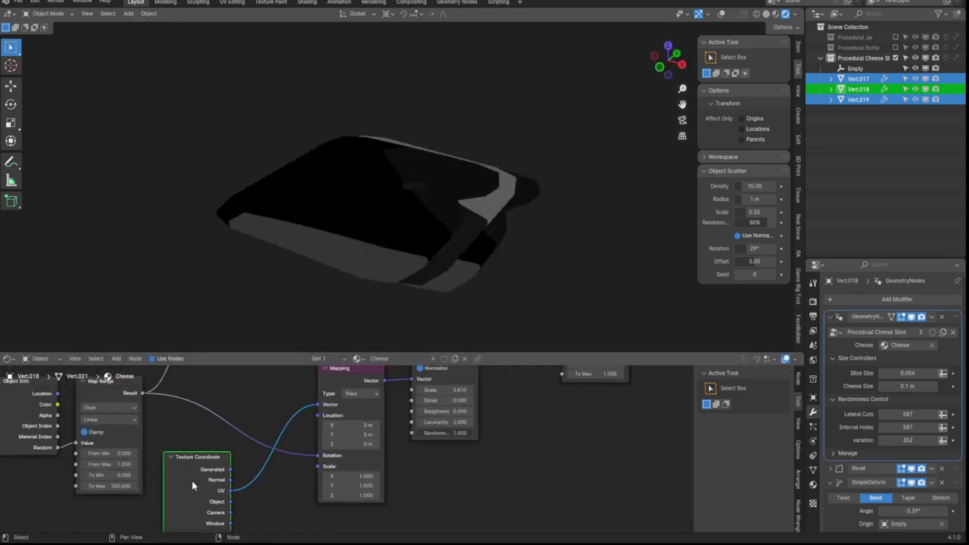
# Set the Map Range to Stepped Linear with about 3.57 steps.
pyautogui.scroll(3, 303, 454)
pyautogui.click(424, 402)
pyautogui.click(430, 451)
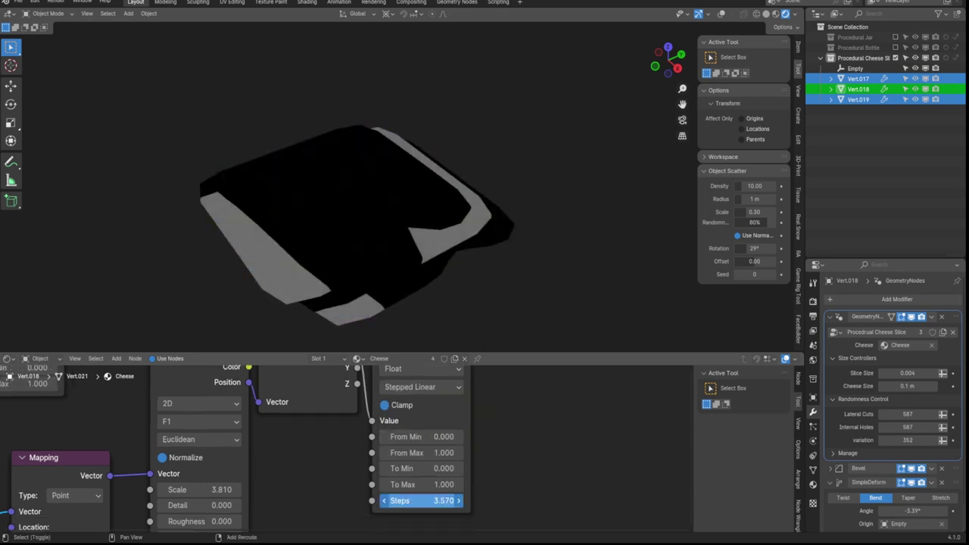
pyautogui.moveTo(435, 500); pyautogui.dragTo(455, 500)
pyautogui.scroll(-3, 375, 405)
pyautogui.moveTo(375, 405); pyautogui.dragTo(342, 500, button='middle')
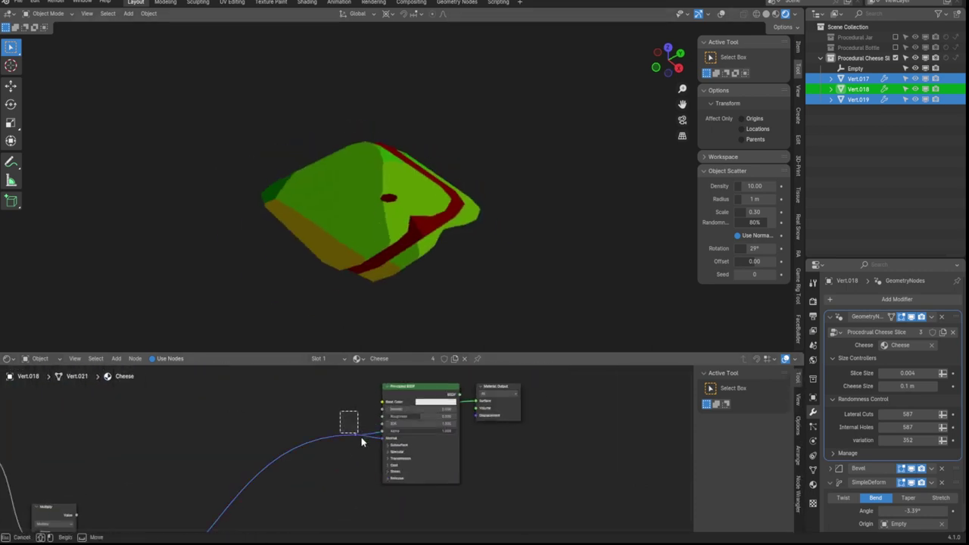
# Zoom in and preview the Voronoi distance-to-edge output on the cheese.
pyautogui.moveTo(405, 262); pyautogui.dragTo(405, 235, button='middle')
pyautogui.scroll(5, 405, 235)
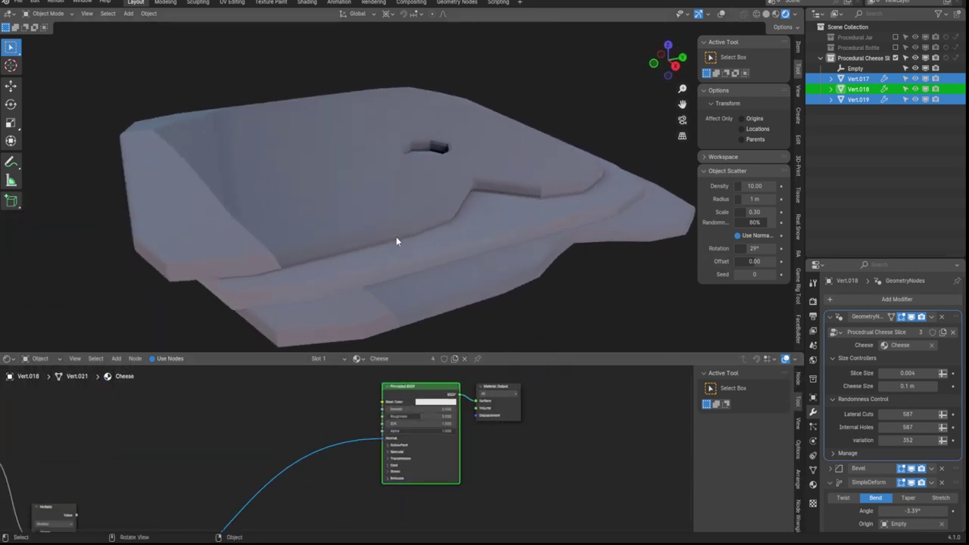
pyautogui.scroll(-3, 389, 434)
pyautogui.scroll(3, 364, 456)
pyautogui.keyDown('ctrl'); pyautogui.keyDown('shift'); pyautogui.click(257, 454); pyautogui.keyUp('shift'); pyautogui.keyUp('ctrl')
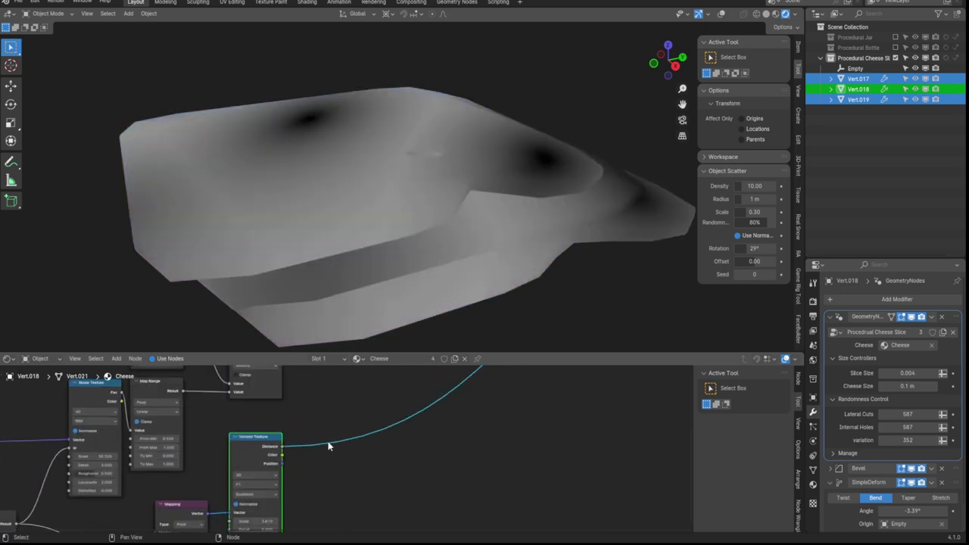
pyautogui.keyDown('ctrl'); pyautogui.scroll(5, 318, 454); pyautogui.keyUp('ctrl')
# Add a Value node and wire it into the texture Scale inputs.
pyautogui.hotkey('shift', 'a')
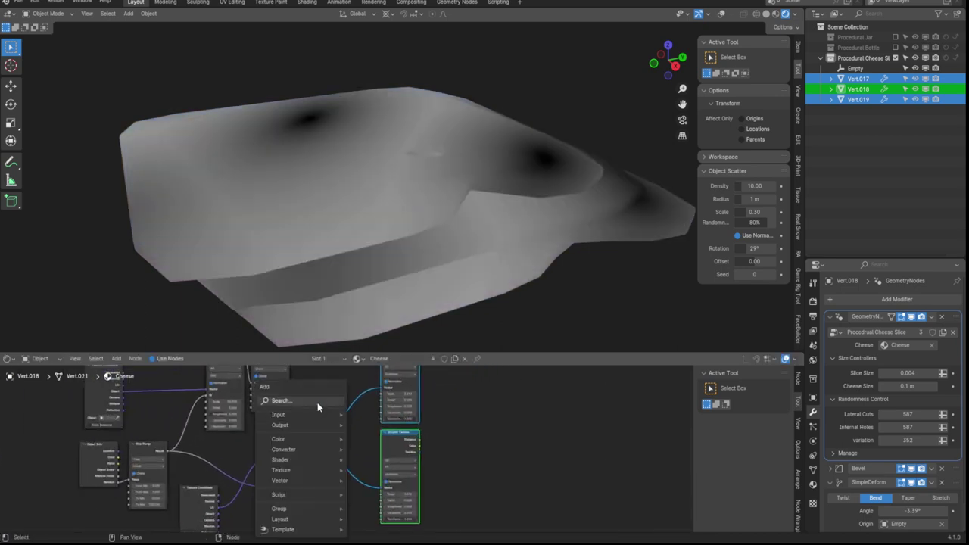
pyautogui.write('value')
pyautogui.press('Return')
pyautogui.click(345, 435)
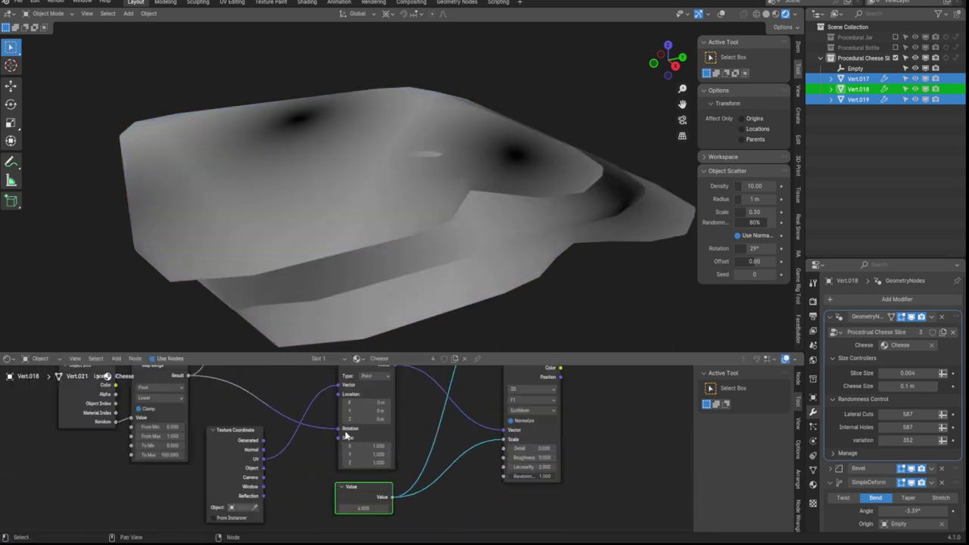
pyautogui.moveTo(345, 227); pyautogui.dragTo(428, 234, button='middle')
pyautogui.moveTo(429, 454); pyautogui.dragTo(331, 445, button='middle')
pyautogui.moveTo(428, 234); pyautogui.dragTo(382, 227, button='middle')
# Insert a Smoother Step Map Range after the Voronoi with From Min 0.870.
pyautogui.hotkey('shift', 'a')
pyautogui.click(350, 445)
pyautogui.scroll(-2, 348, 454)
pyautogui.scroll(3, 326, 454)
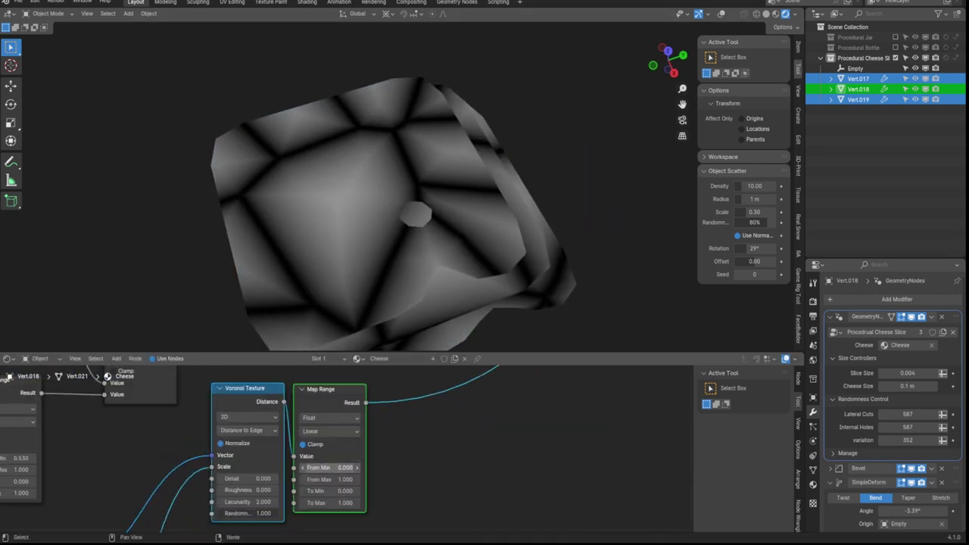
pyautogui.scroll(2, 340, 463)
pyautogui.moveTo(333, 467)
pyautogui.mouseDown()
pyautogui.moveTo(350, 467)
pyautogui.moveTo(322, 461)
pyautogui.moveTo(346, 437)
pyautogui.moveTo(338, 460)
pyautogui.moveTo(324, 437)
pyautogui.mouseUp()
pyautogui.click(321, 394)
pyautogui.click(333, 508)
pyautogui.scroll(-3, 407, 446)
pyautogui.hotkey('shift', 'a')
# Add a Bump node after the Map Range and set its From Max to -1.0.
pyautogui.write('bump')
pyautogui.click(356, 452)
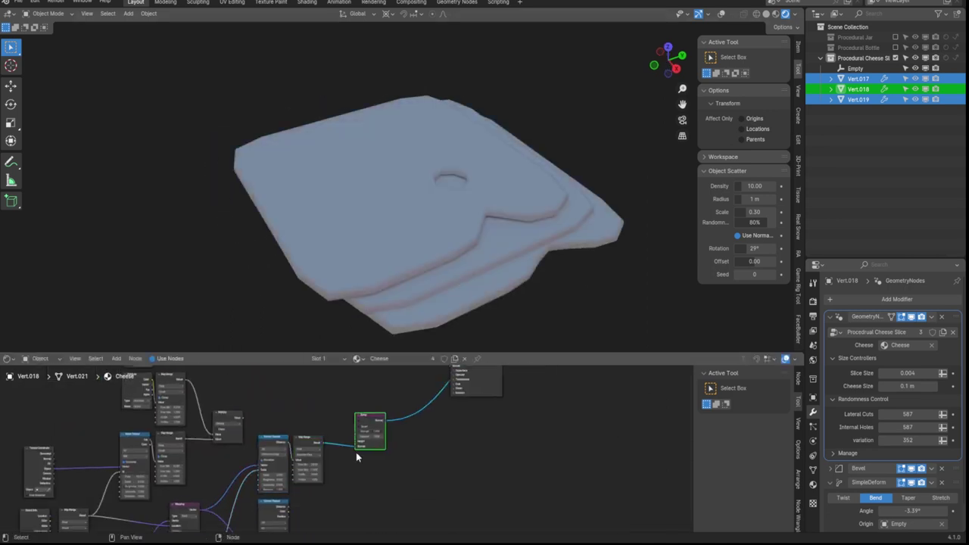
pyautogui.scroll(3, 367, 476)
pyautogui.scroll(1, 354, 454)
pyautogui.doubleClick(253, 491)
pyautogui.write('-1.0')
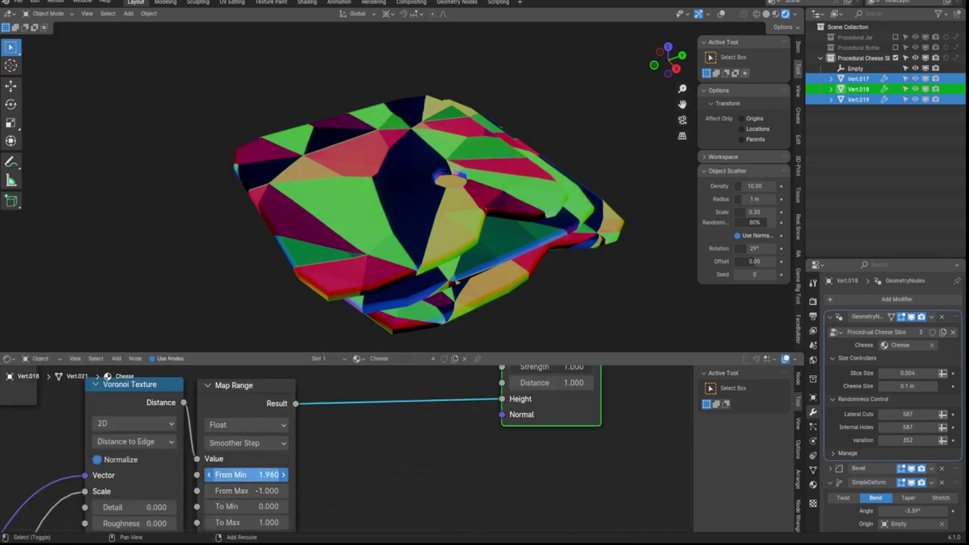
pyautogui.scroll(-2, 280, 421)
# Duplicate the Map Range onto the link and set the copy's From Min and From Max.
pyautogui.hotkey('shift', 'd')
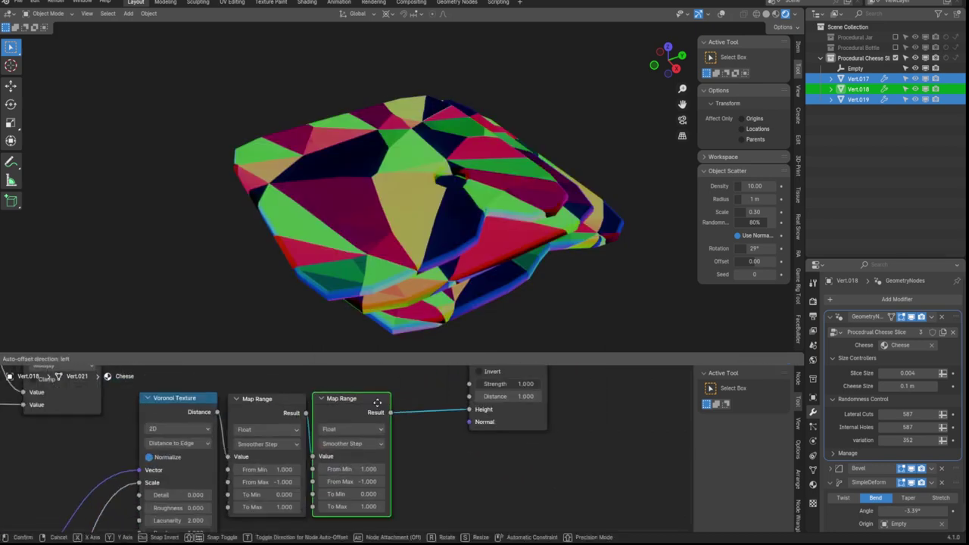
pyautogui.click(376, 403)
pyautogui.scroll(3, 376, 424)
pyautogui.moveTo(326, 430); pyautogui.dragTo(393, 449)
pyautogui.scroll(-4, 348, 449)
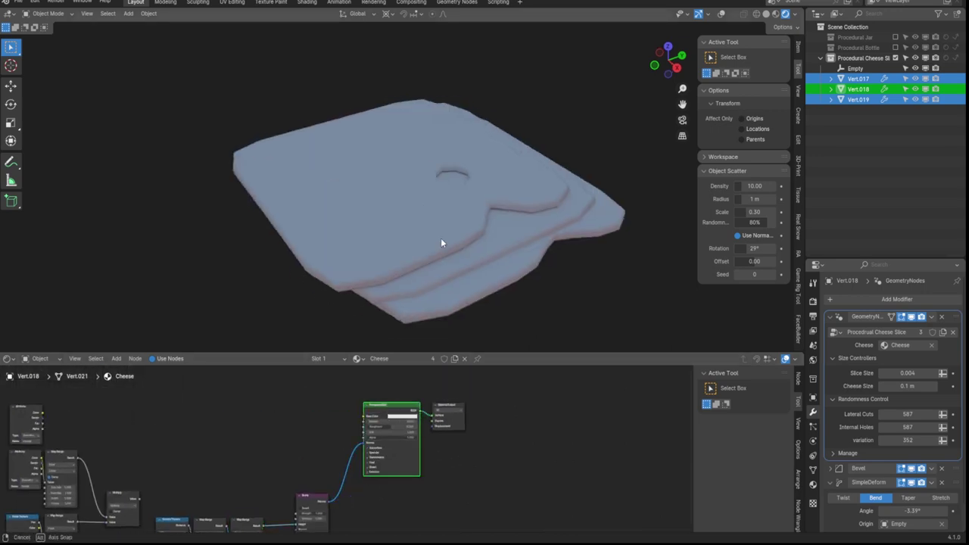
pyautogui.scroll(4, 302, 454)
pyautogui.moveTo(284, 464)
pyautogui.mouseDown()
pyautogui.moveTo(325, 464)
pyautogui.moveTo(280, 439)
pyautogui.mouseUp()
# Set the first Map Range range to -1 to 1 and the second node's From Min to -2.020.
pyautogui.doubleClick(205, 426)
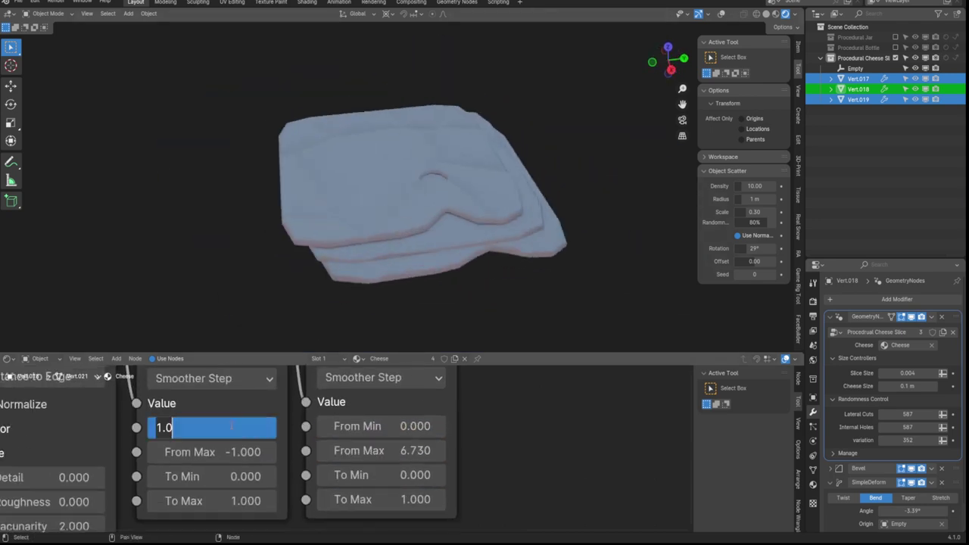
pyautogui.write('-1')
pyautogui.doubleClick(378, 450)
pyautogui.write('1')
pyautogui.press('Return')
pyautogui.moveTo(382, 425); pyautogui.dragTo(333, 424)
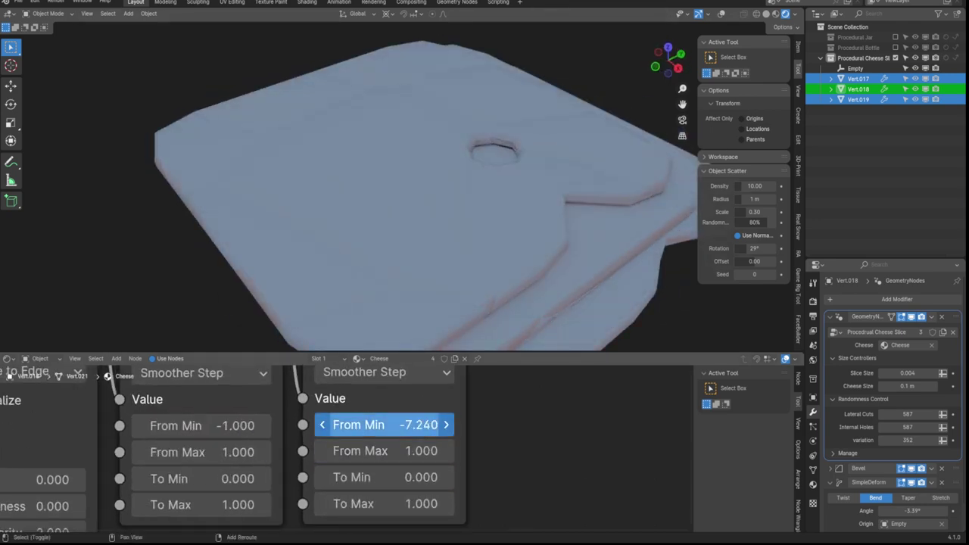
pyautogui.press('BackSpace')
pyautogui.moveTo(408, 450)
pyautogui.mouseDown()
pyautogui.moveTo(382, 450)
pyautogui.moveTo(412, 424)
pyautogui.mouseUp()
pyautogui.moveTo(513, 171); pyautogui.dragTo(454, 180, button='middle')
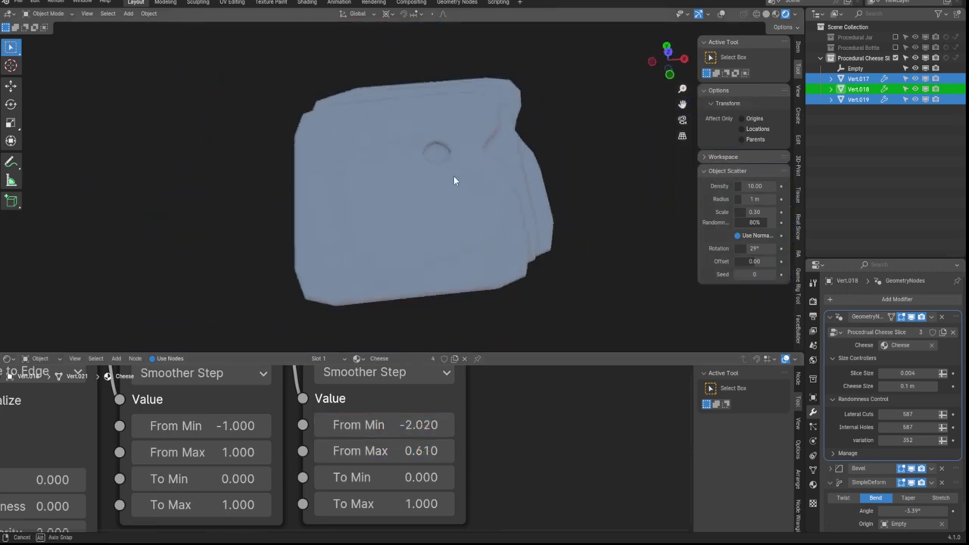
# Add a Map Range after the new Voronoi texture with To Max 1.000.
pyautogui.scroll(5, 400, 149)
pyautogui.scroll(-3, 432, 161)
pyautogui.scroll(-5, 408, 406)
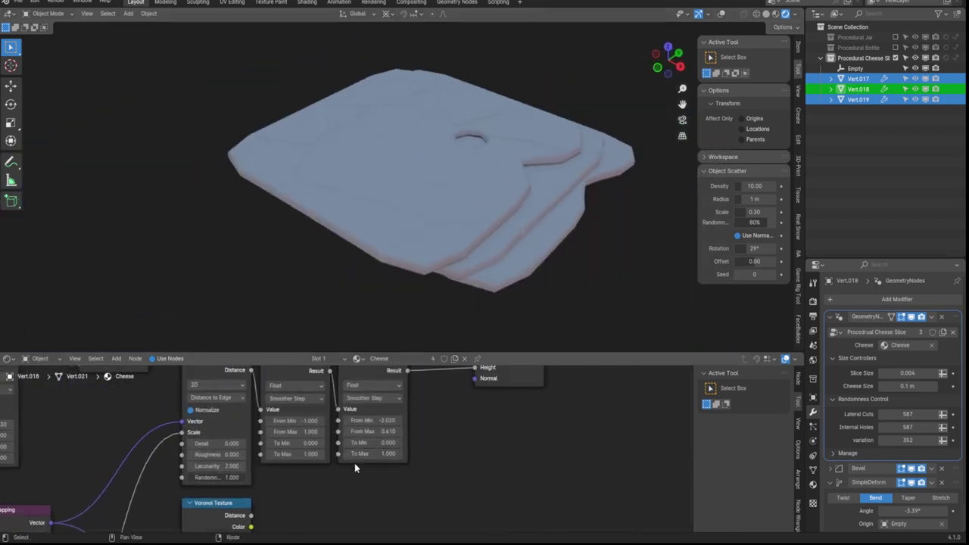
pyautogui.scroll(3, 354, 462)
pyautogui.hotkey('shift', 'a')
pyautogui.write('m')
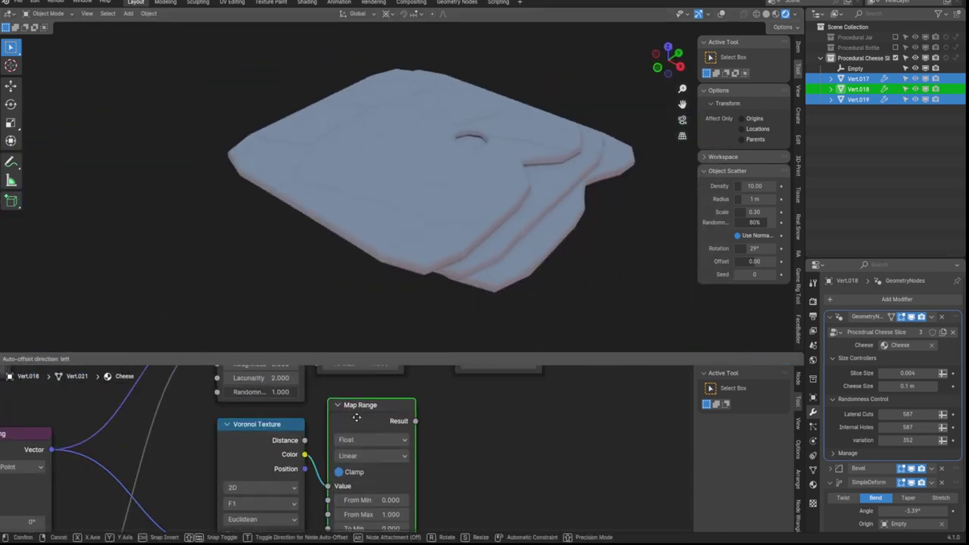
pyautogui.click(356, 417)
pyautogui.scroll(-3, 338, 468)
pyautogui.scroll(5, 439, 227)
pyautogui.scroll(4, 333, 451)
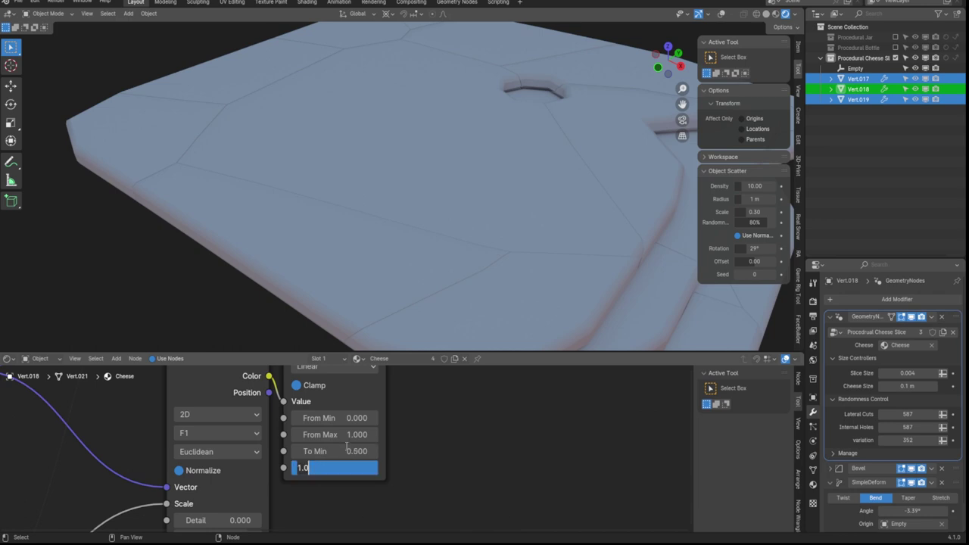
pyautogui.press('Return')
pyautogui.scroll(-4, 368, 242)
pyautogui.scroll(-4, 341, 433)
# Set the new Map Range From Max to 0.060 and widen its input range.
pyautogui.scroll(2, 341, 432)
pyautogui.moveTo(401, 250); pyautogui.dragTo(426, 275, button='middle')
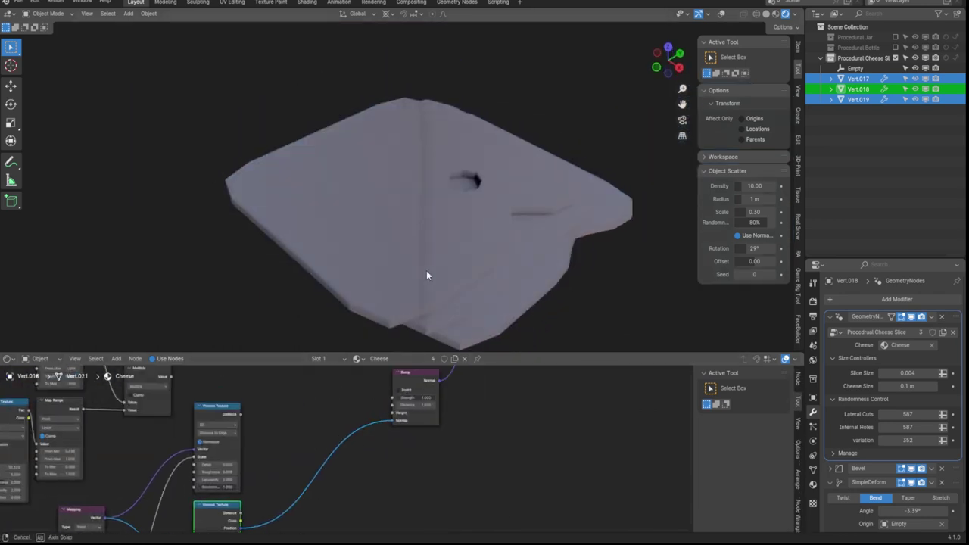
pyautogui.scroll(-3, 432, 277)
pyautogui.scroll(2, 324, 499)
pyautogui.scroll(-3, 363, 456)
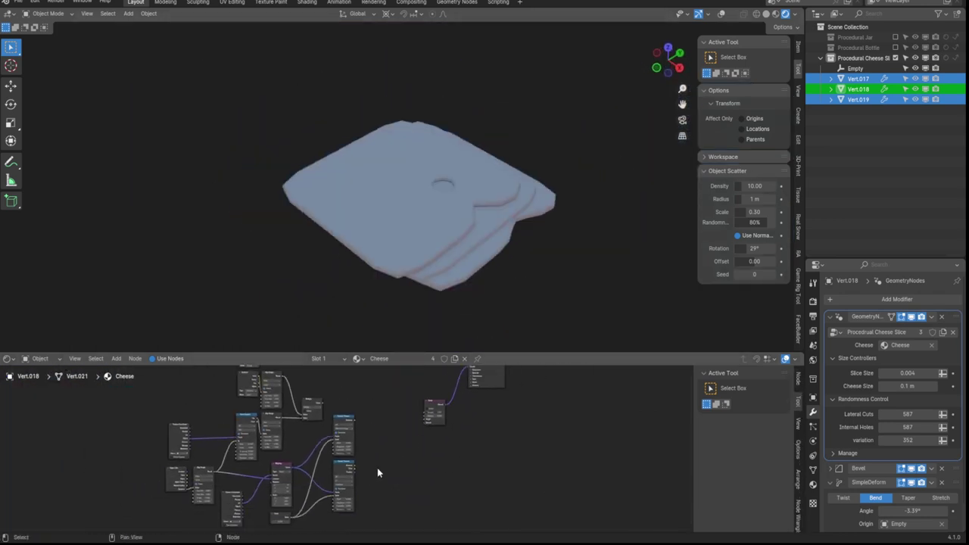
pyautogui.scroll(3, 376, 468)
pyautogui.scroll(2, 341, 446)
pyautogui.scroll(2, 313, 431)
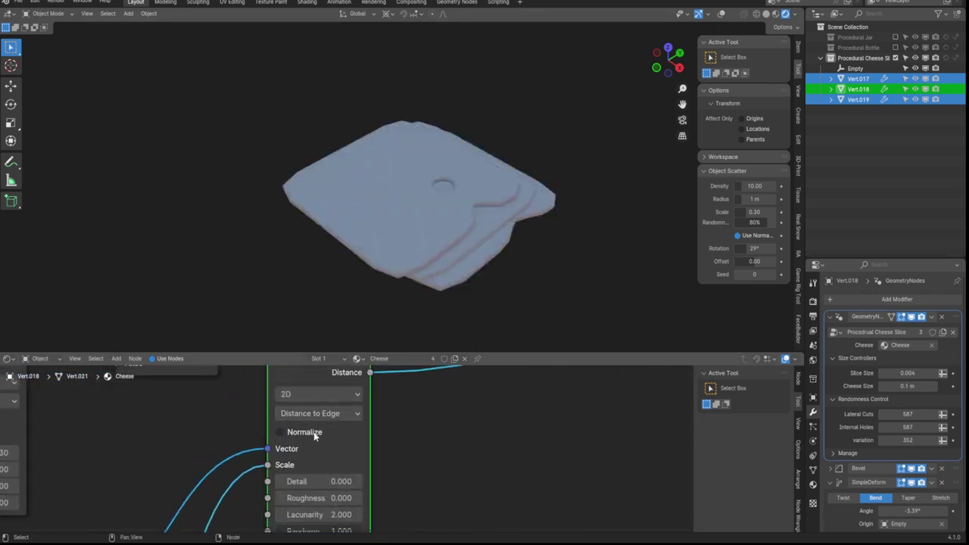
pyautogui.scroll(-3, 314, 432)
pyautogui.scroll(2, 332, 471)
pyautogui.moveTo(367, 467); pyautogui.dragTo(408, 466)
pyautogui.moveTo(363, 454); pyautogui.dragTo(347, 473, button='middle')
pyautogui.moveTo(348, 473)
pyautogui.mouseDown()
pyautogui.moveTo(325, 473)
pyautogui.moveTo(367, 473)
pyautogui.mouseUp()
pyautogui.press('BackSpace')
# Fine-tune the Map Range From Max and the Voronoi value to vary the holes.
pyautogui.moveTo(437, 278); pyautogui.dragTo(363, 344, button='middle')
pyautogui.scroll(-2, 350, 424)
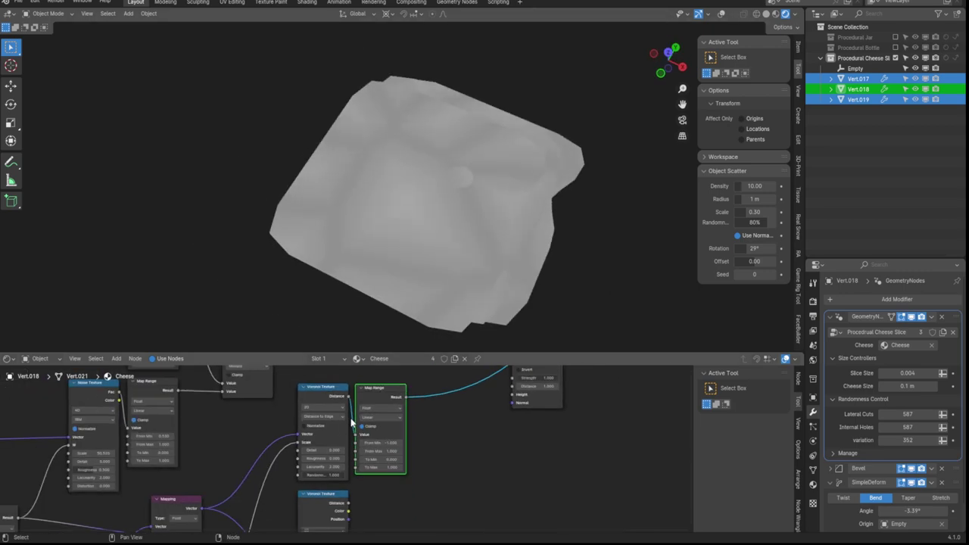
pyautogui.scroll(3, 350, 424)
pyautogui.scroll(-3, 333, 454)
pyautogui.scroll(4, 454, 458)
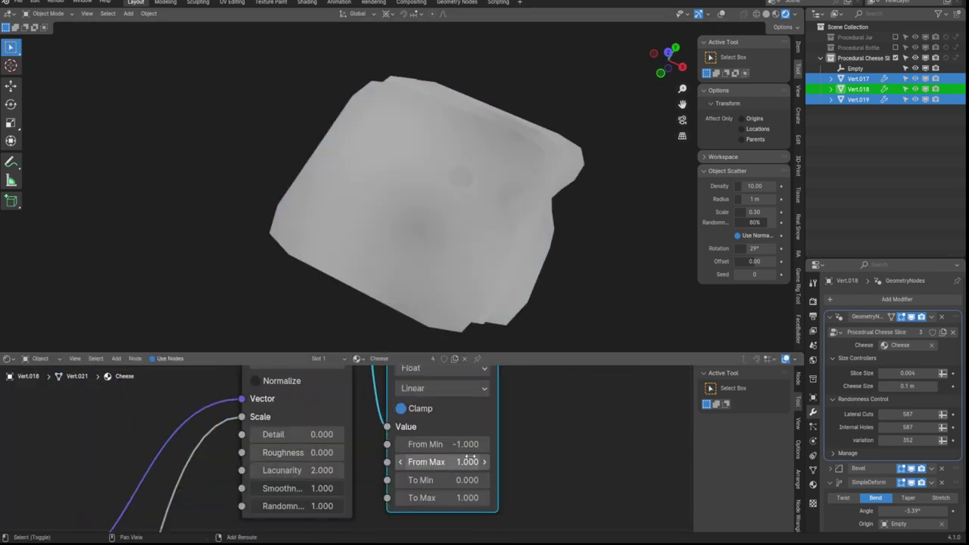
pyautogui.moveTo(469, 462); pyautogui.dragTo(484, 461)
pyautogui.scroll(-3, 454, 462)
pyautogui.scroll(2, 257, 503)
pyautogui.moveTo(254, 508); pyautogui.dragTo(261, 507)
pyautogui.scroll(3, 333, 454)
pyautogui.moveTo(325, 443); pyautogui.dragTo(333, 444)
# Switch the Map Range to Smoother Step interpolation with From Min -10.
pyautogui.scroll(-3, 348, 421)
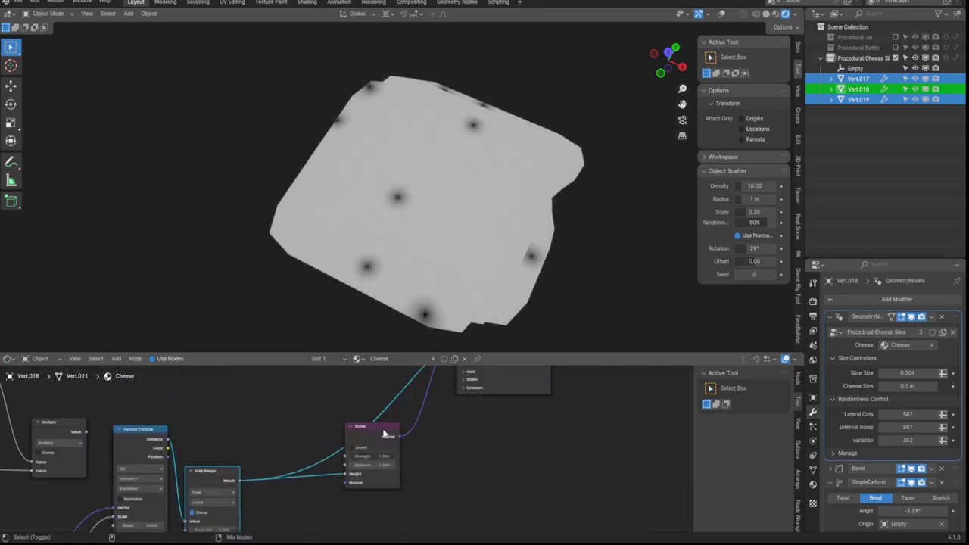
pyautogui.scroll(3, 384, 433)
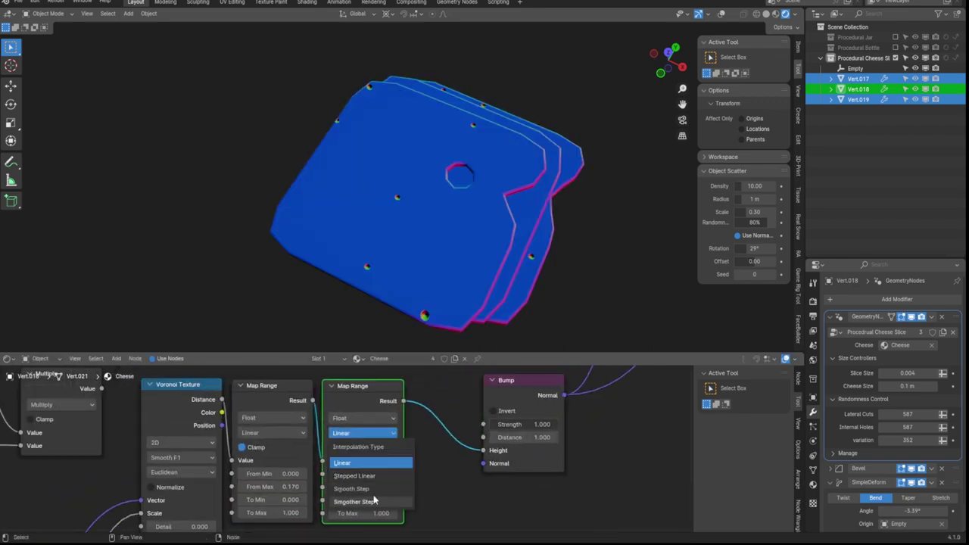
pyautogui.click(373, 499)
pyautogui.scroll(2, 345, 450)
pyautogui.write('-10')
pyautogui.press('Return')
pyautogui.scroll(-1, 362, 454)
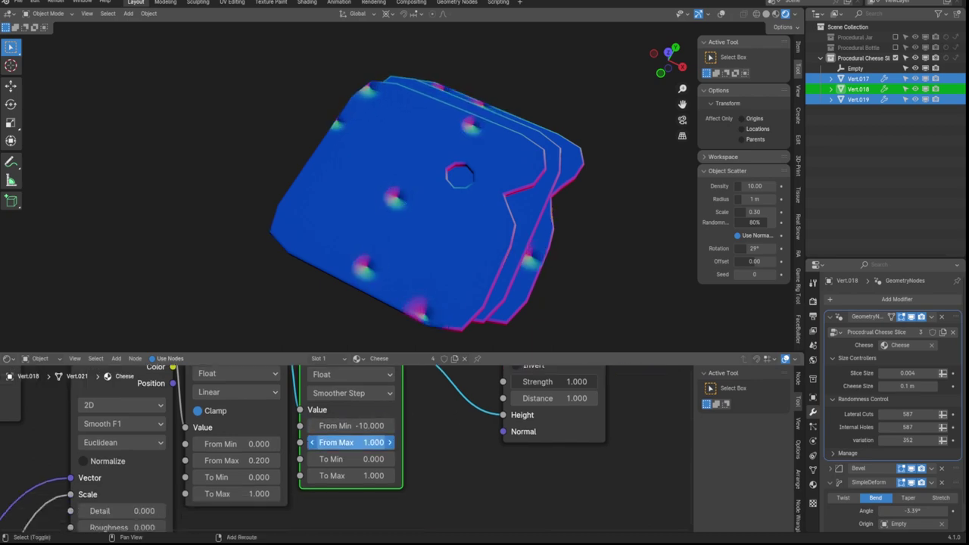
# Shrink the holes by lowering the Map Range From Max to 0.070.
pyautogui.moveTo(276, 469); pyautogui.dragTo(325, 462, button='middle')
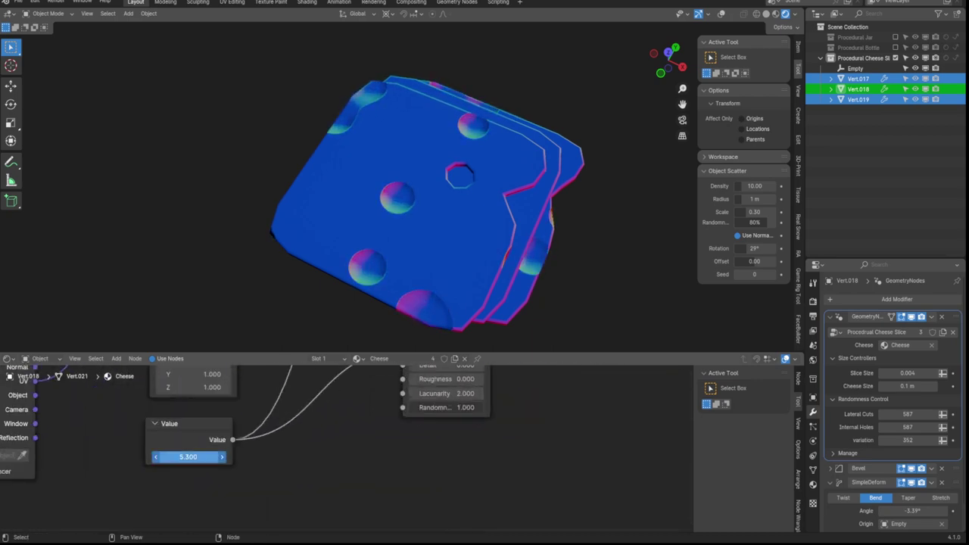
pyautogui.moveTo(311, 451); pyautogui.dragTo(287, 451)
pyautogui.moveTo(378, 424); pyautogui.dragTo(499, 382, button='middle')
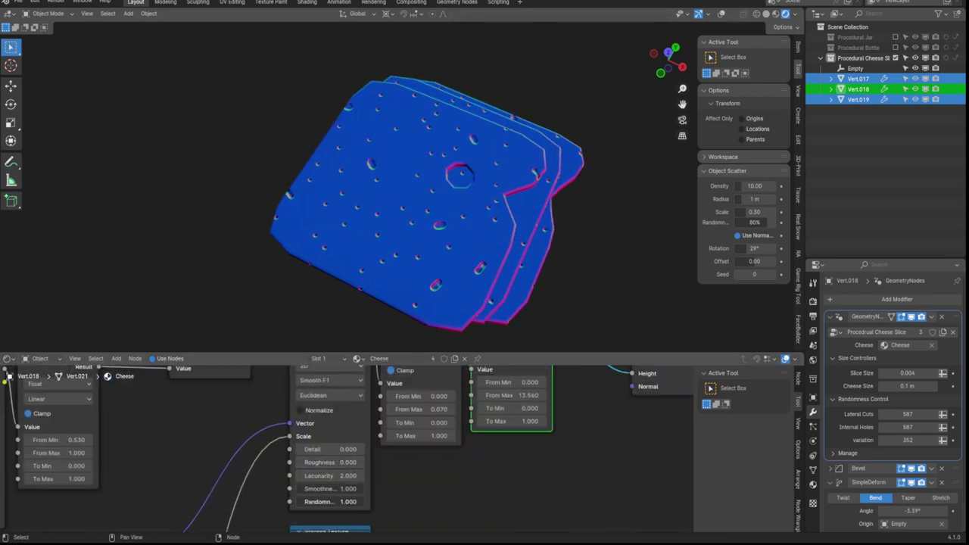
pyautogui.moveTo(364, 483); pyautogui.dragTo(318, 454, button='middle')
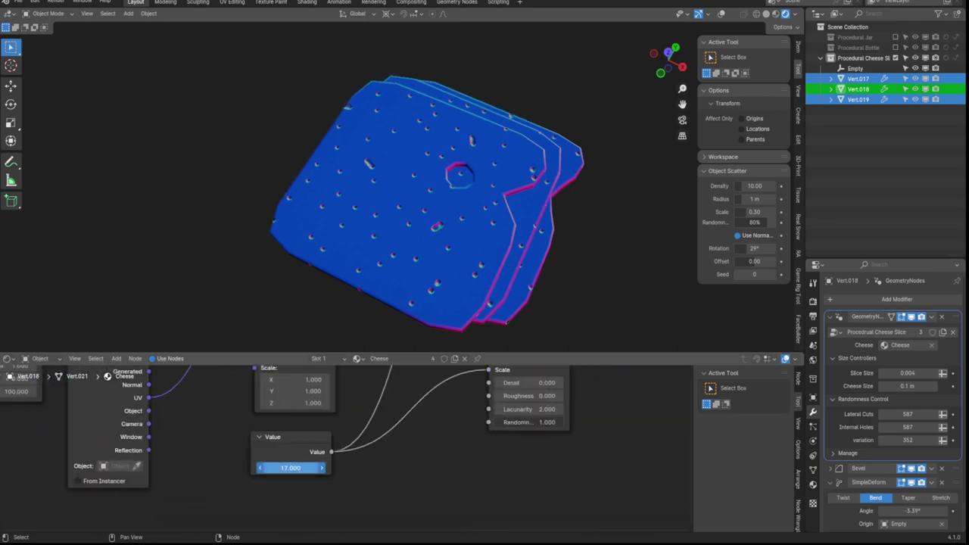
pyautogui.scroll(-2, 318, 454)
pyautogui.scroll(3, 302, 458)
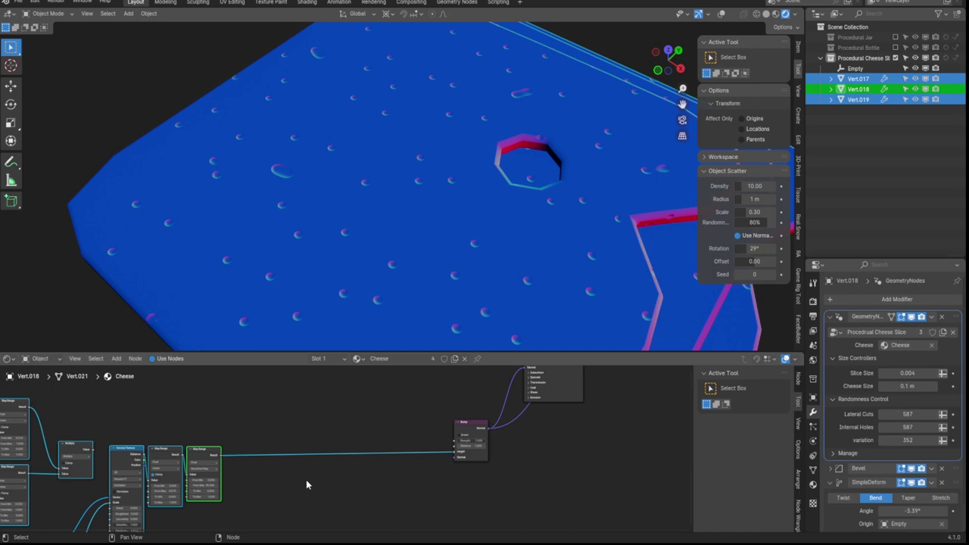
pyautogui.scroll(4, 250, 426)
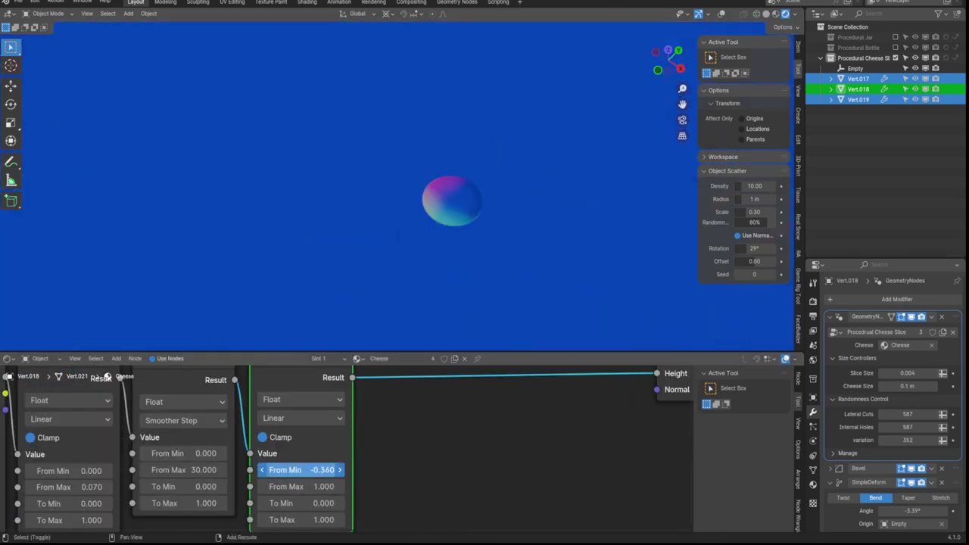
# Insert a Float Curve node on the link in the Voronoi chain.
pyautogui.write('float curve')
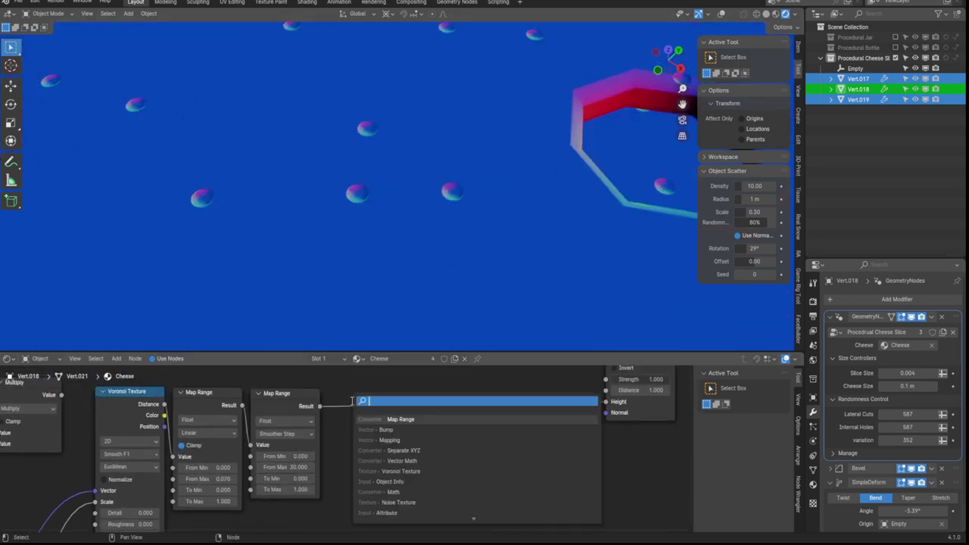
pyautogui.press('Return')
pyautogui.moveTo(398, 478); pyautogui.dragTo(391, 461, button='middle')
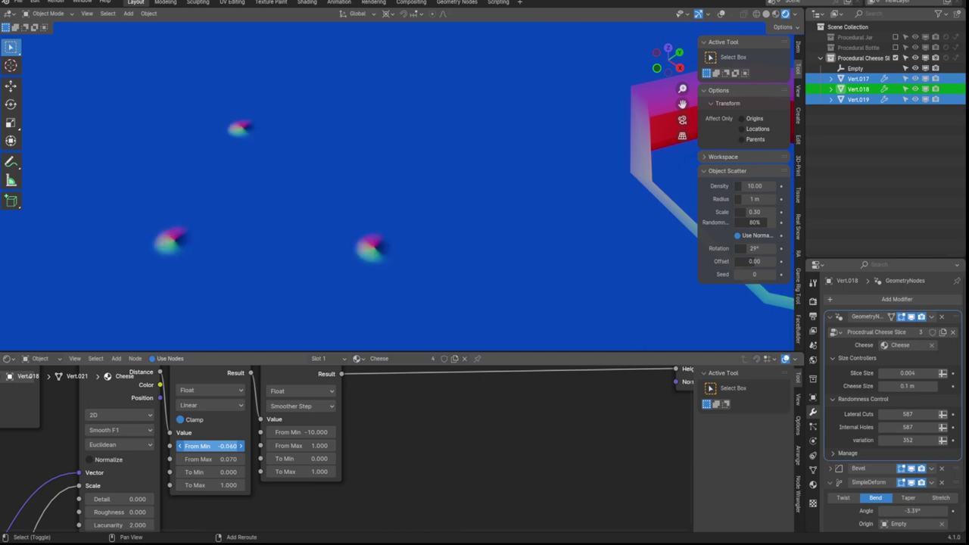
pyautogui.scroll(-2, 208, 446)
# Duplicate the Map Range with From Min 0 and a raised From Max.
pyautogui.hotkey('shift', 'd')
pyautogui.press('Return')
pyautogui.scroll(2, 392, 449)
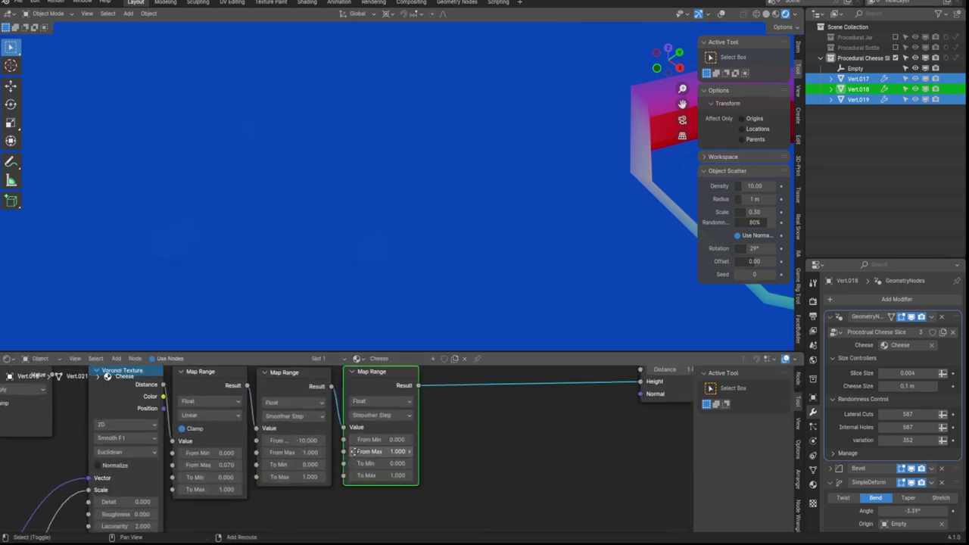
pyautogui.scroll(2, 386, 448)
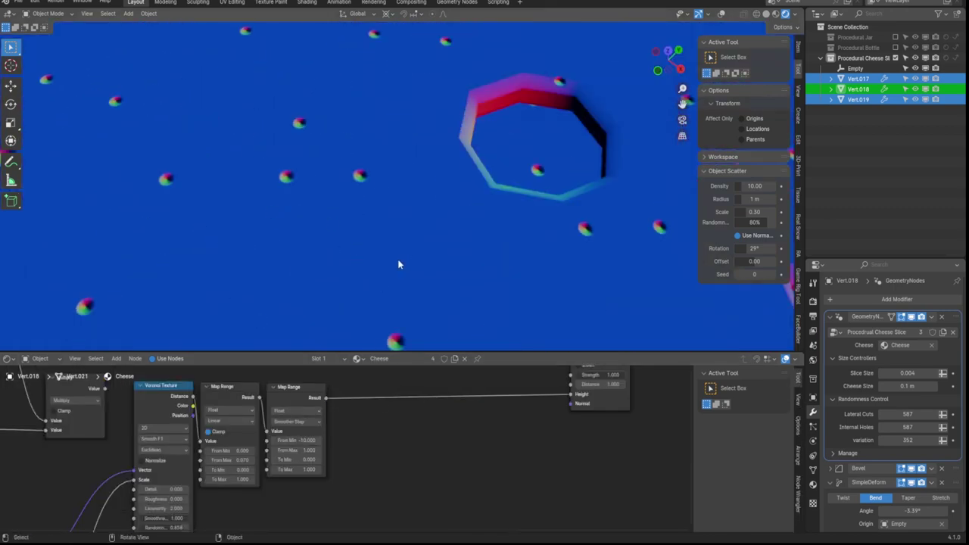
pyautogui.moveTo(299, 449); pyautogui.dragTo(333, 449)
pyautogui.scroll(3, 321, 452)
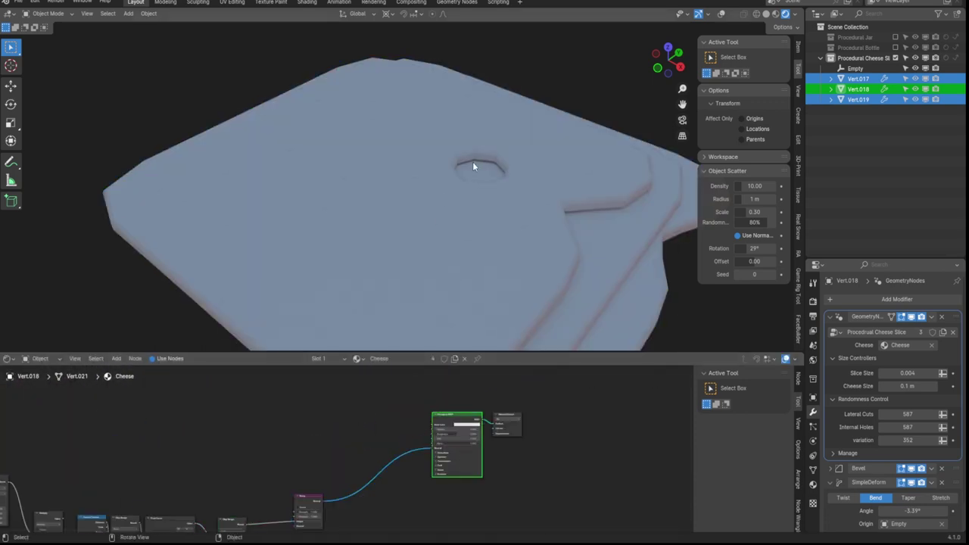
# Preview the noise mask on the cheese and insert a new node into its link.
pyautogui.moveTo(472, 161)
pyautogui.mouseDown(button='middle')
pyautogui.moveTo(435, 196)
pyautogui.moveTo(443, 191)
pyautogui.mouseUp(button='middle')
pyautogui.scroll(3, 443, 191)
pyautogui.scroll(-5, 364, 190)
pyautogui.scroll(-2, 339, 465)
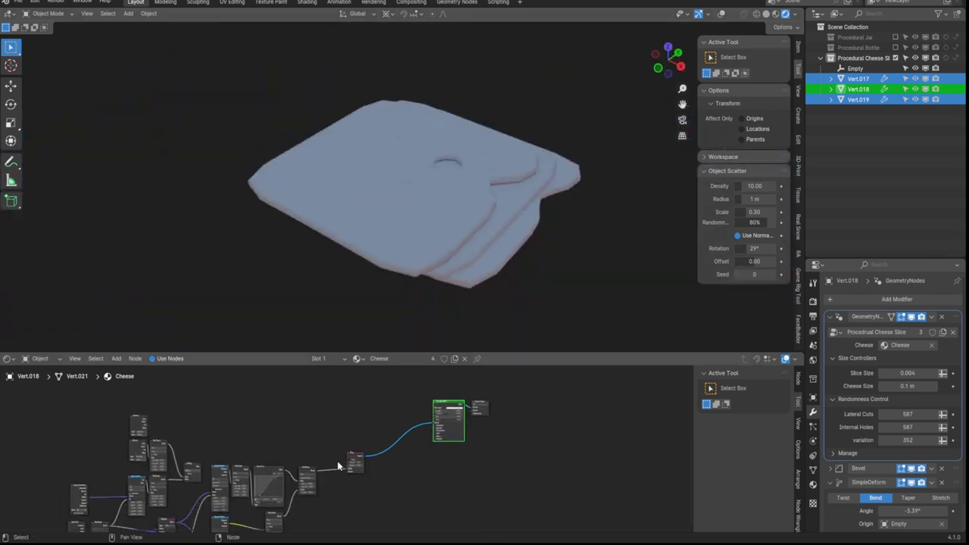
pyautogui.keyDown('ctrl'); pyautogui.keyDown('shift'); pyautogui.click(250, 438); pyautogui.keyUp('shift'); pyautogui.keyUp('ctrl')
pyautogui.moveTo(358, 234); pyautogui.dragTo(340, 318, button='middle')
pyautogui.hotkey('shift', 'a')
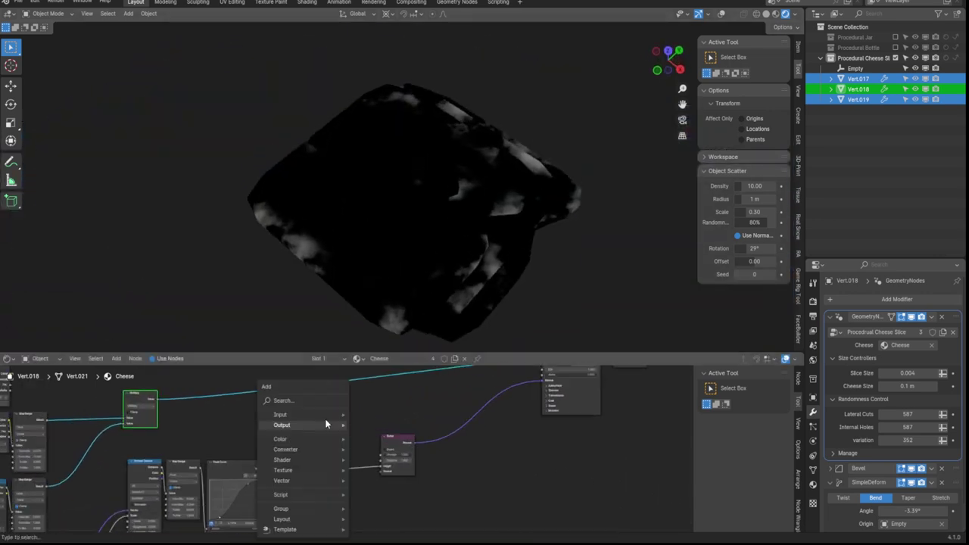
pyautogui.click(333, 424)
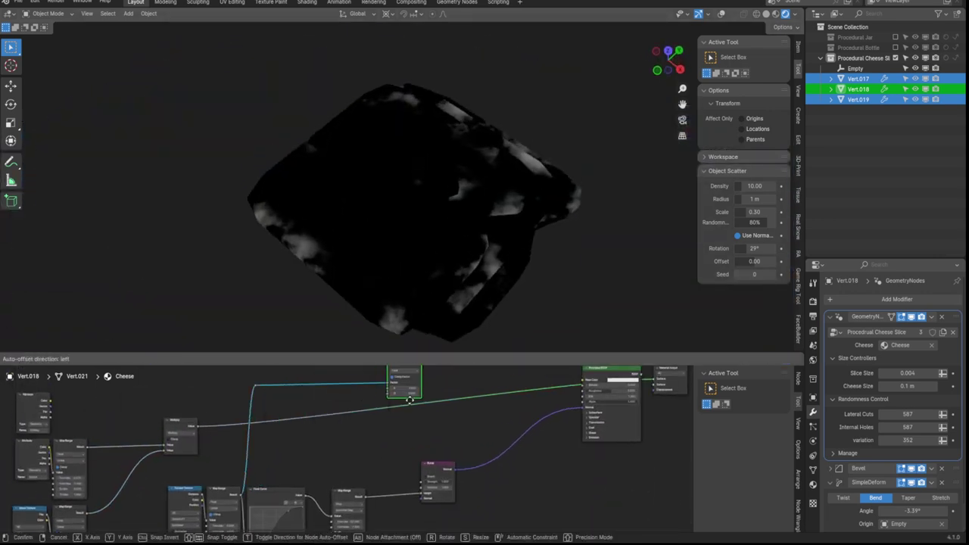
pyautogui.click(376, 473)
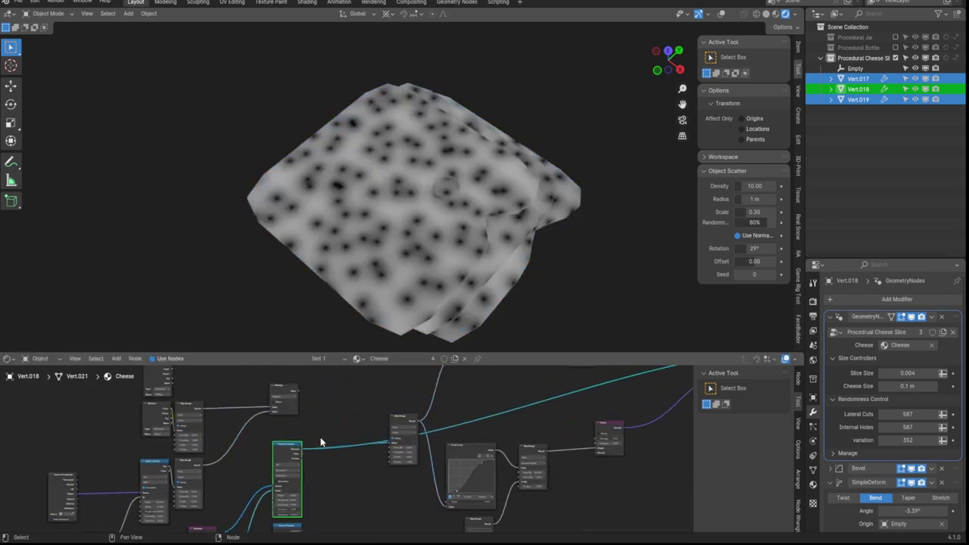
# Reposition the selected nodes along the vertical and horizontal axes.
pyautogui.moveTo(321, 441); pyautogui.dragTo(463, 484, button='middle')
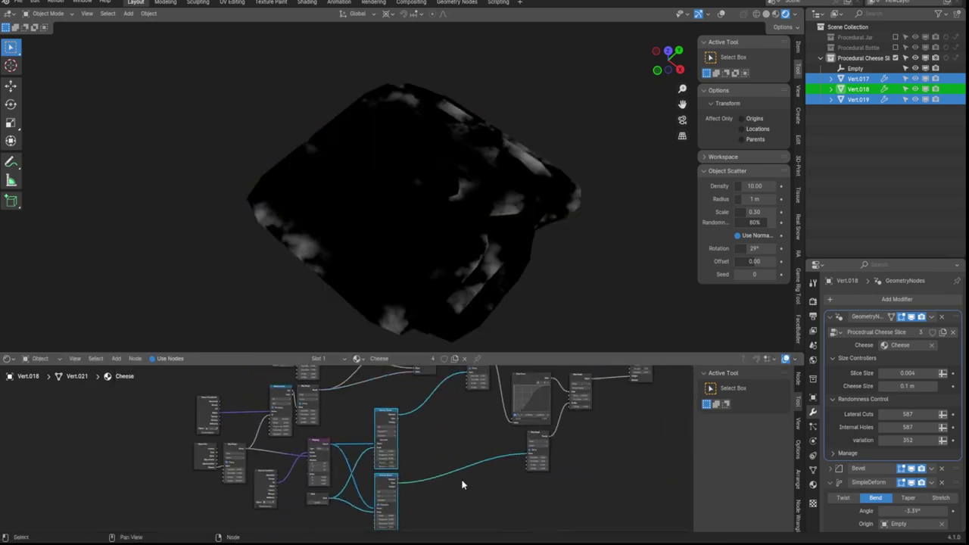
pyautogui.press('g')
pyautogui.press('y')
pyautogui.scroll(2, 418, 458)
pyautogui.scroll(2, 419, 458)
pyautogui.press('g')
pyautogui.press('x')
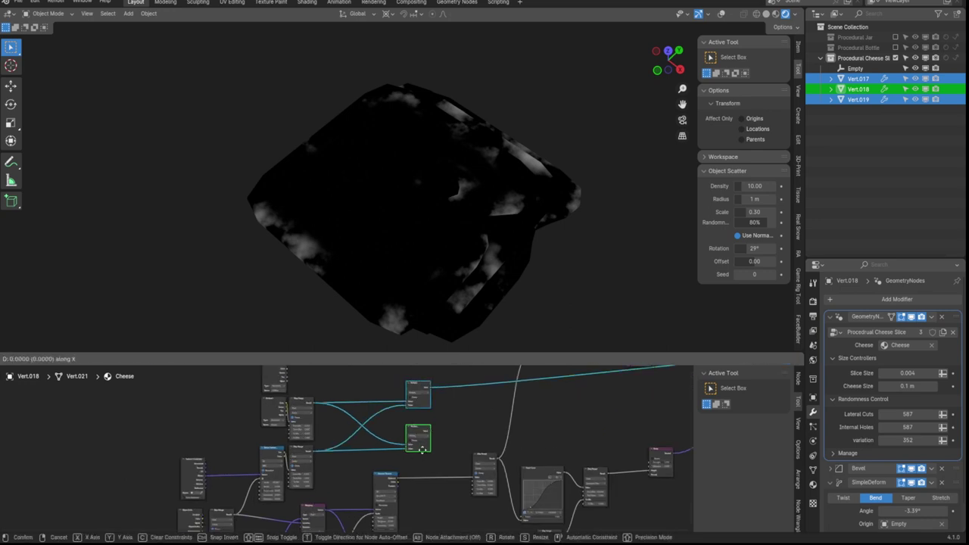
pyautogui.click(418, 460)
pyautogui.scroll(2, 353, 435)
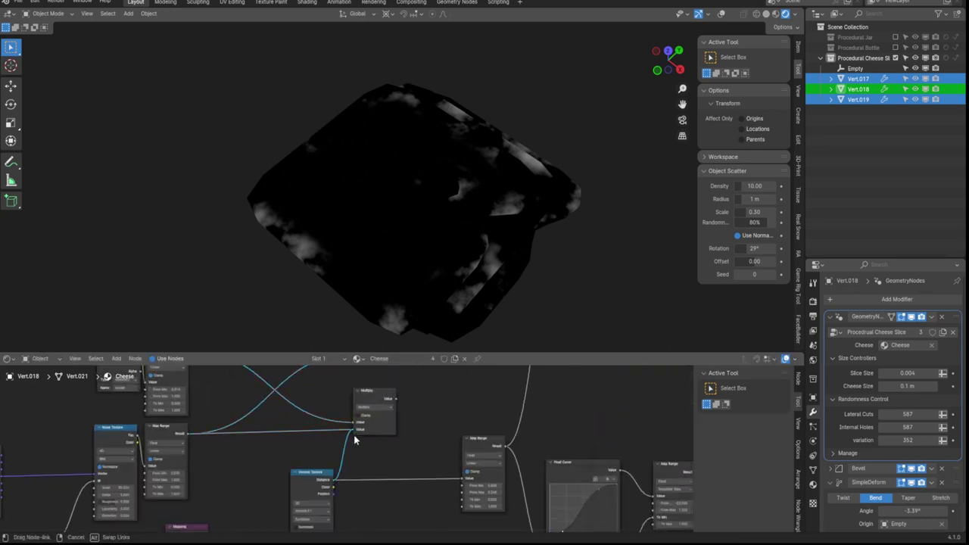
pyautogui.scroll(3, 430, 282)
# Add a Mix node after the Multiply and link both multiplied masks into it.
pyautogui.keyDown('ctrl'); pyautogui.keyDown('shift'); pyautogui.click(344, 413); pyautogui.keyUp('shift'); pyautogui.keyUp('ctrl')
pyautogui.scroll(3, 356, 408)
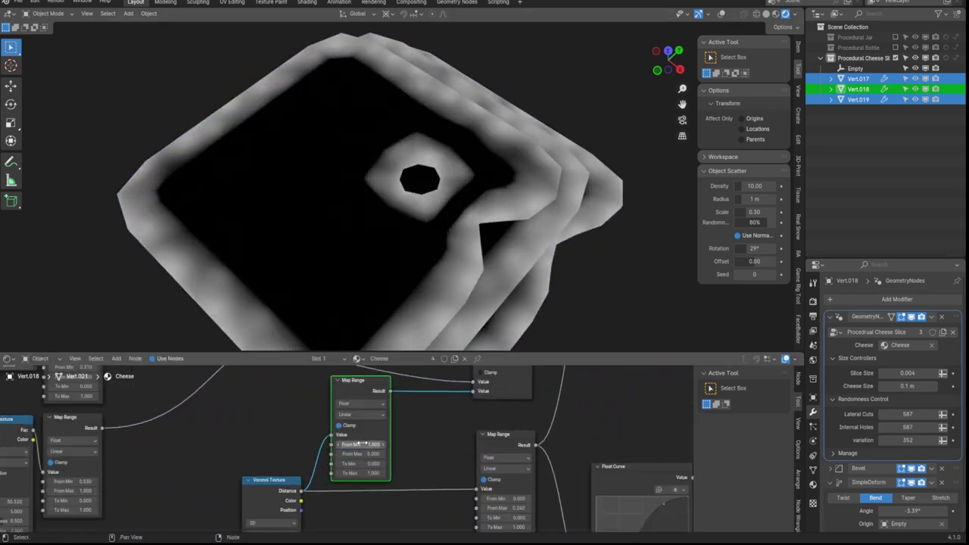
pyautogui.scroll(2, 378, 401)
pyautogui.scroll(-5, 390, 398)
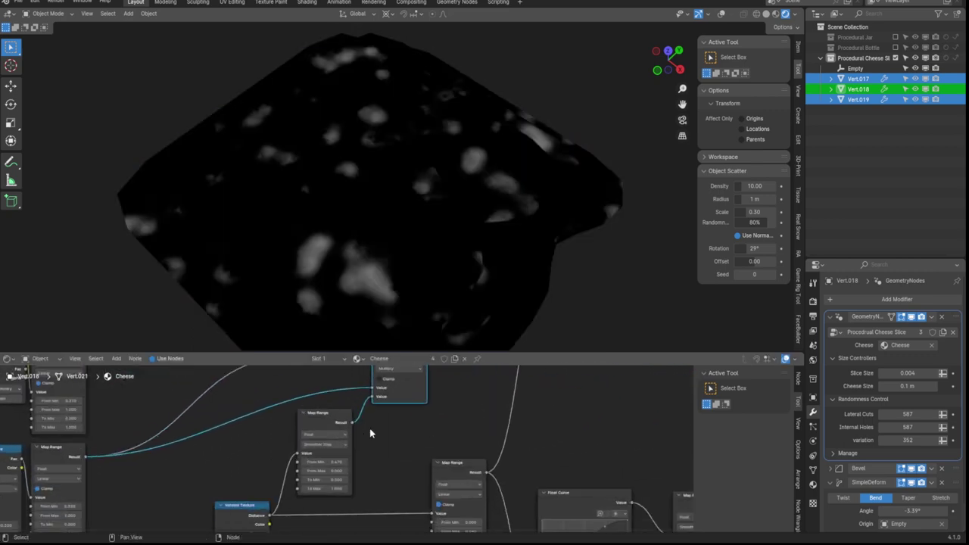
pyautogui.scroll(2, 367, 432)
pyautogui.scroll(2, 379, 399)
pyautogui.hotkey('shift', 'a')
pyautogui.press('Return')
pyautogui.click(401, 447)
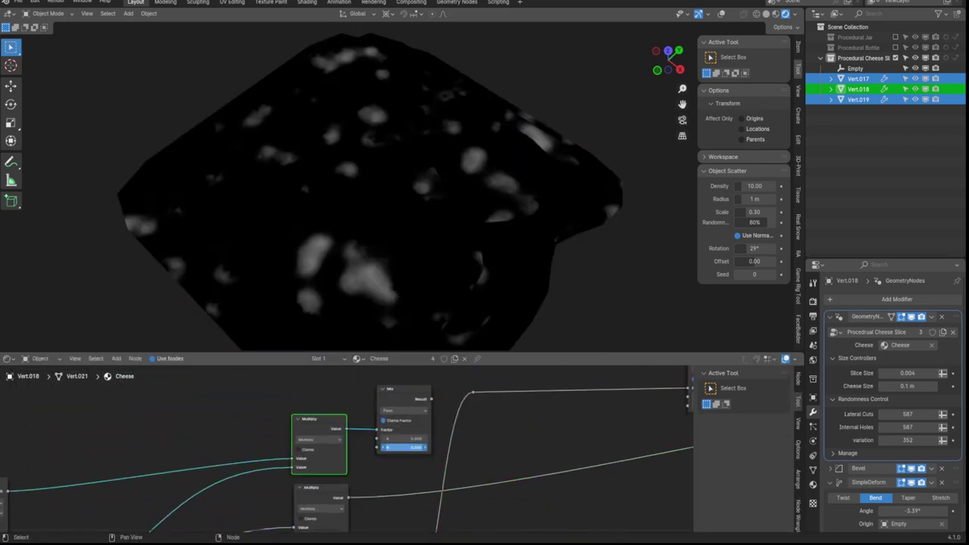
pyautogui.moveTo(392, 421); pyautogui.dragTo(412, 473)
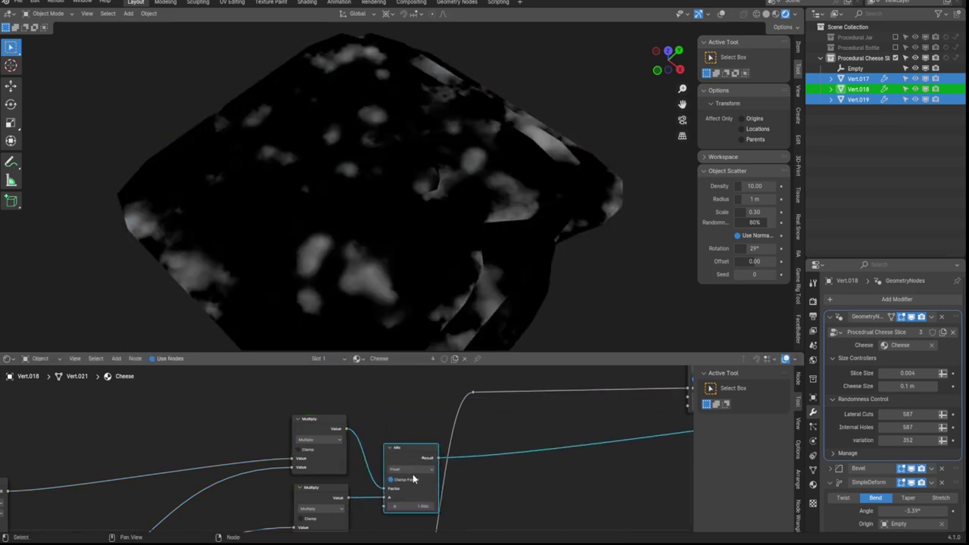
pyautogui.scroll(-2, 447, 507)
pyautogui.scroll(-2, 448, 507)
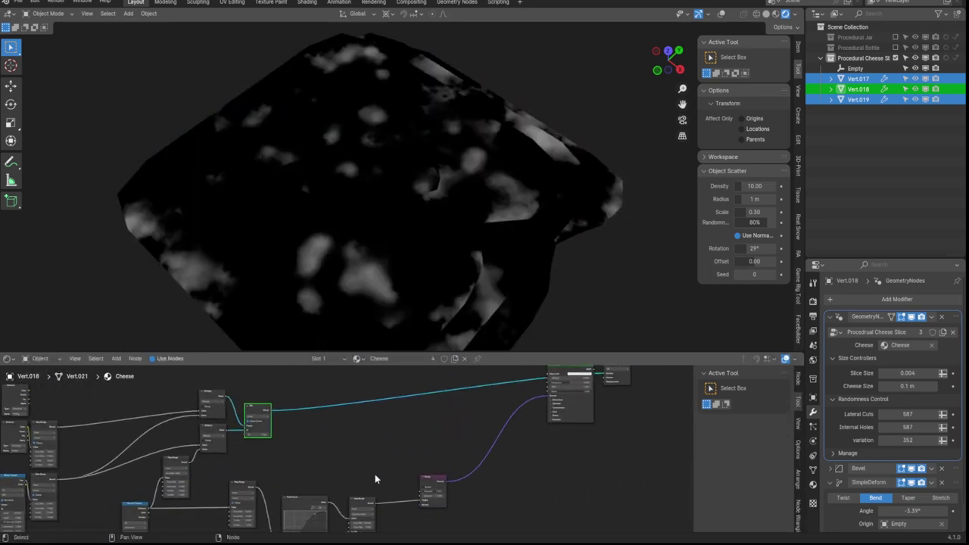
pyautogui.scroll(3, 411, 444)
# Add a colour Mix node and set input A to a pale tan cheese colour.
pyautogui.hotkey('shift', 'a')
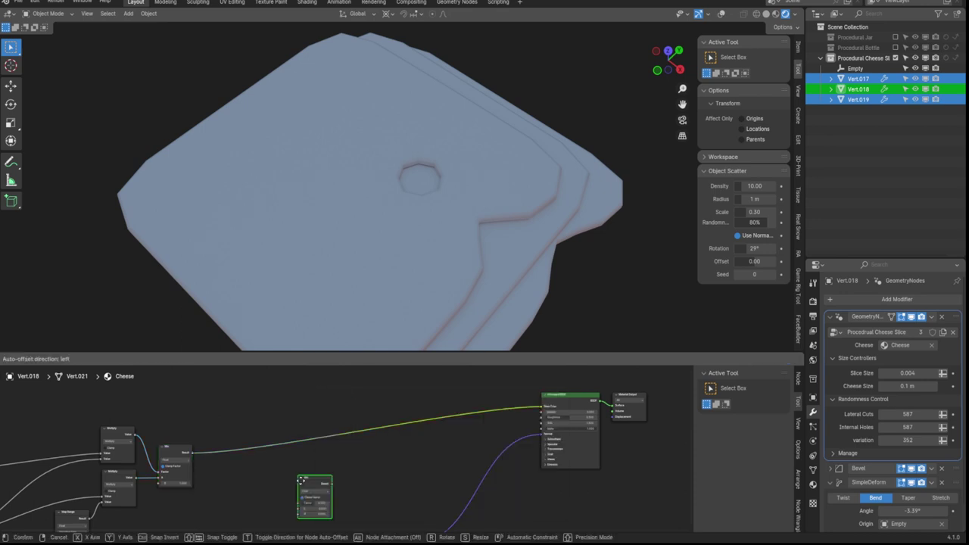
pyautogui.click(328, 519)
pyautogui.scroll(-2, 335, 446)
pyautogui.scroll(3, 340, 432)
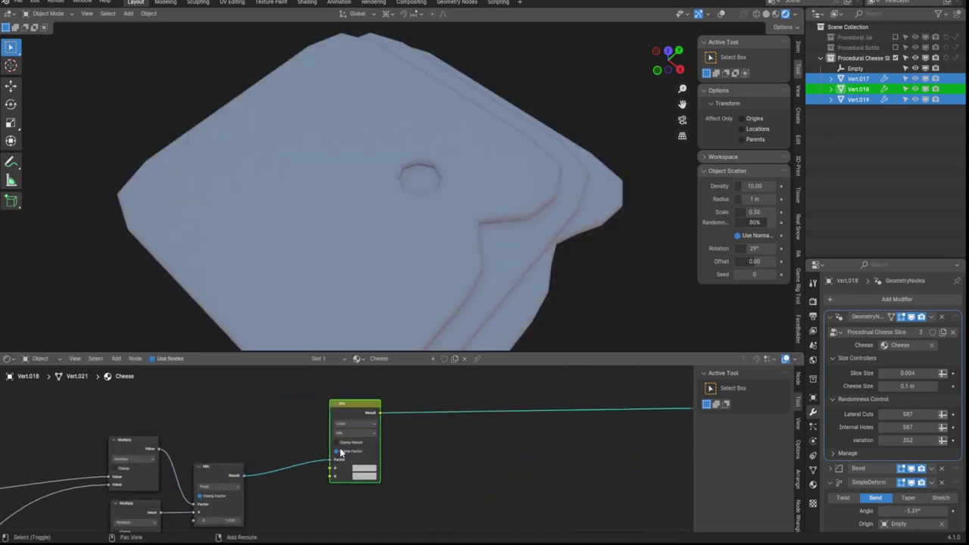
pyautogui.click(393, 479)
pyautogui.click(393, 469)
pyautogui.moveTo(470, 393)
pyautogui.mouseDown()
pyautogui.moveTo(470, 330)
pyautogui.moveTo(473, 338)
pyautogui.mouseUp()
pyautogui.click(412, 372)
pyautogui.click(414, 375)
# Set the colour Mix node's B input to dark green for the mold.
pyautogui.scroll(2, 302, 454)
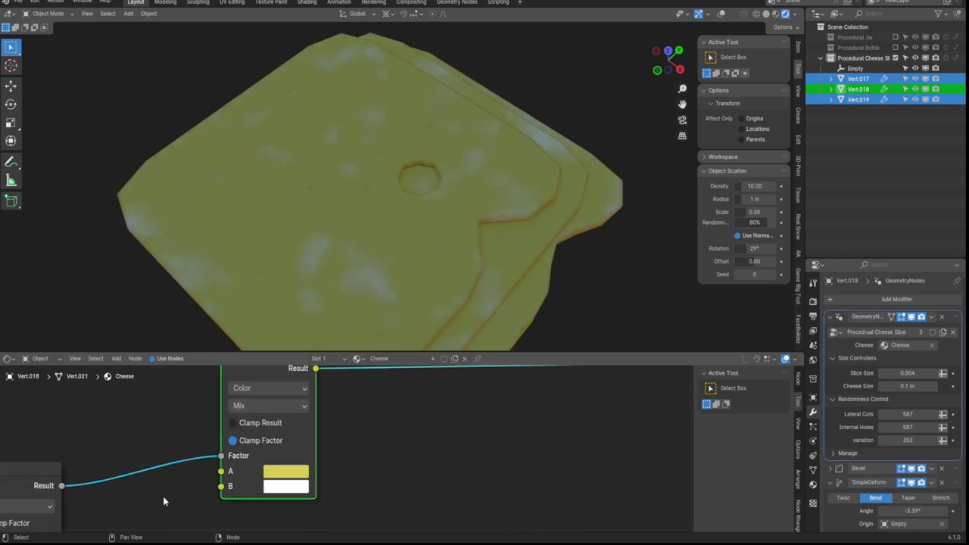
pyautogui.moveTo(273, 470)
pyautogui.mouseDown(button='middle')
pyautogui.moveTo(162, 469)
pyautogui.moveTo(375, 412)
pyautogui.mouseUp(button='middle')
pyautogui.click(184, 493)
pyautogui.click(340, 461)
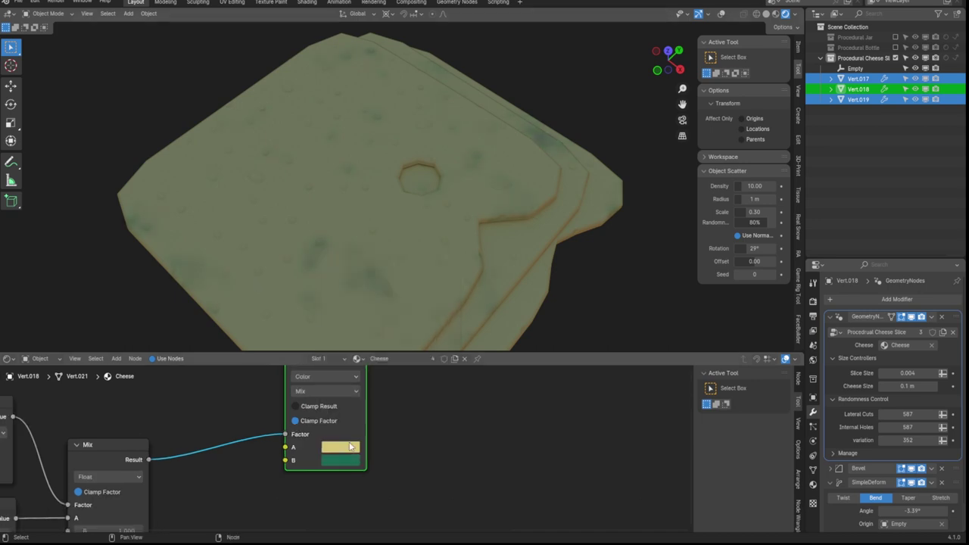
pyautogui.scroll(-3, 311, 456)
pyautogui.scroll(3, 312, 455)
# Insert a Map Range node into the mold mask chain via the 'map' search.
pyautogui.hotkey('shift', 'a')
pyautogui.write('map')
pyautogui.click(402, 439)
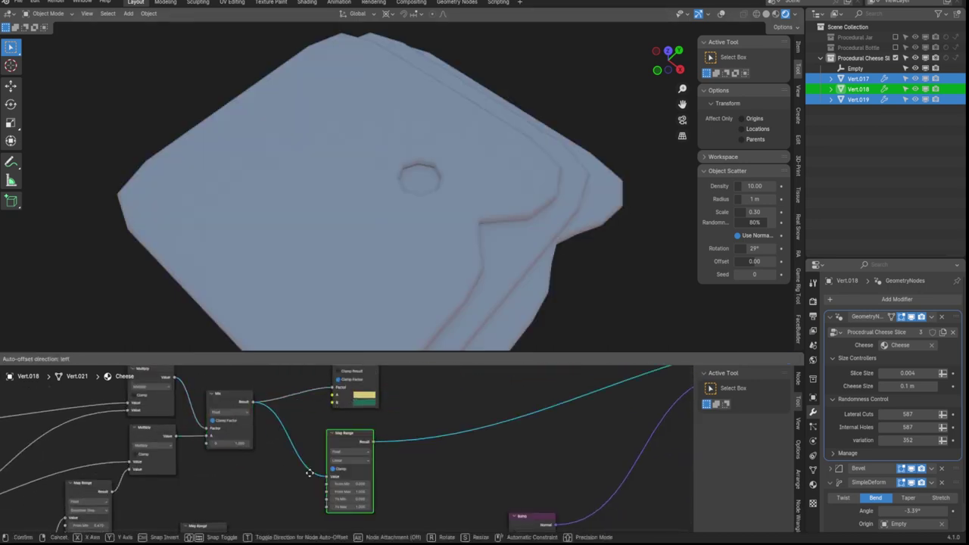
pyautogui.click(353, 386)
pyautogui.scroll(4, 317, 454)
pyautogui.moveTo(303, 488); pyautogui.dragTo(318, 488)
# Add a Color Ramp after the Map Range, move a stop to about 0.223, and set B-Spline interpolation.
pyautogui.scroll(-3, 307, 488)
pyautogui.hotkey('shift', 'a')
pyautogui.write('ramp')
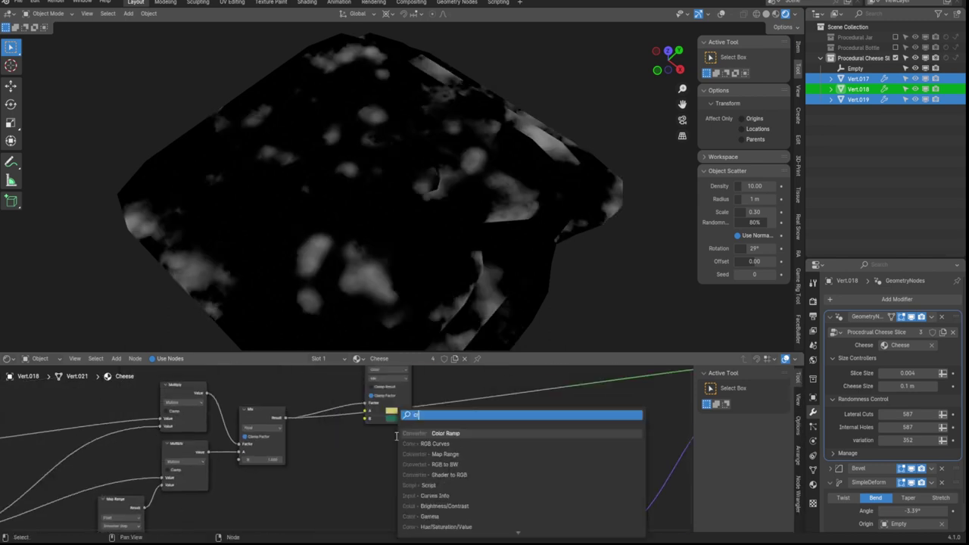
pyautogui.click(424, 413)
pyautogui.scroll(4, 333, 439)
pyautogui.moveTo(324, 435); pyautogui.dragTo(288, 441)
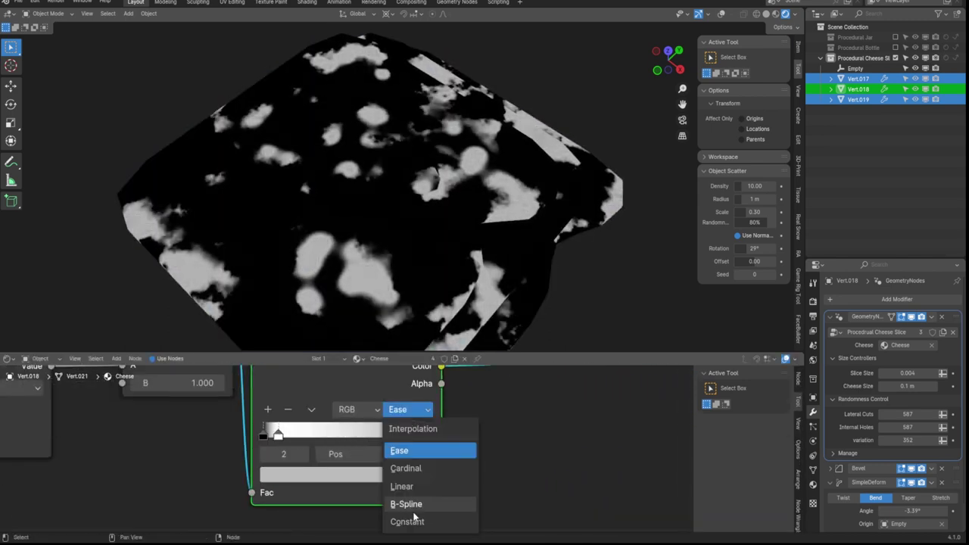
pyautogui.click(407, 504)
pyautogui.click(264, 434)
# Set the Mix node to Overlay with factor 0.333 and connect it into Base Color.
pyautogui.scroll(-3, 264, 434)
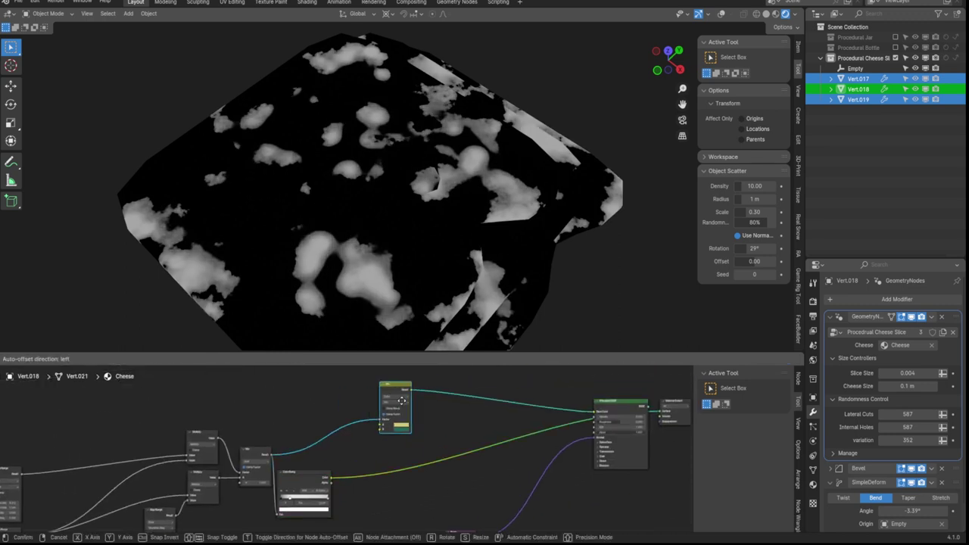
pyautogui.scroll(2, 401, 454)
pyautogui.click(392, 408)
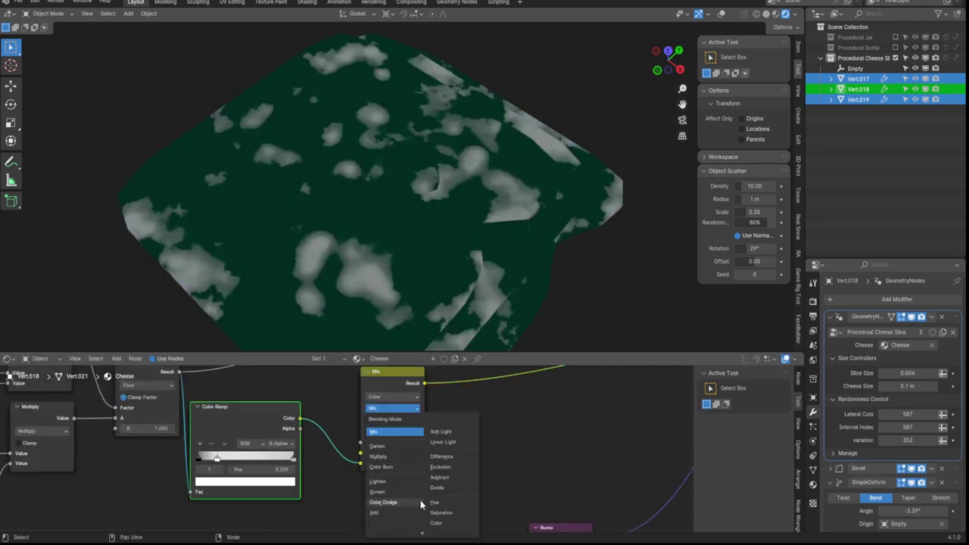
pyautogui.click(393, 503)
pyautogui.moveTo(392, 373); pyautogui.dragTo(341, 406)
pyautogui.click(352, 477)
pyautogui.press('Return')
pyautogui.scroll(-4, 424, 428)
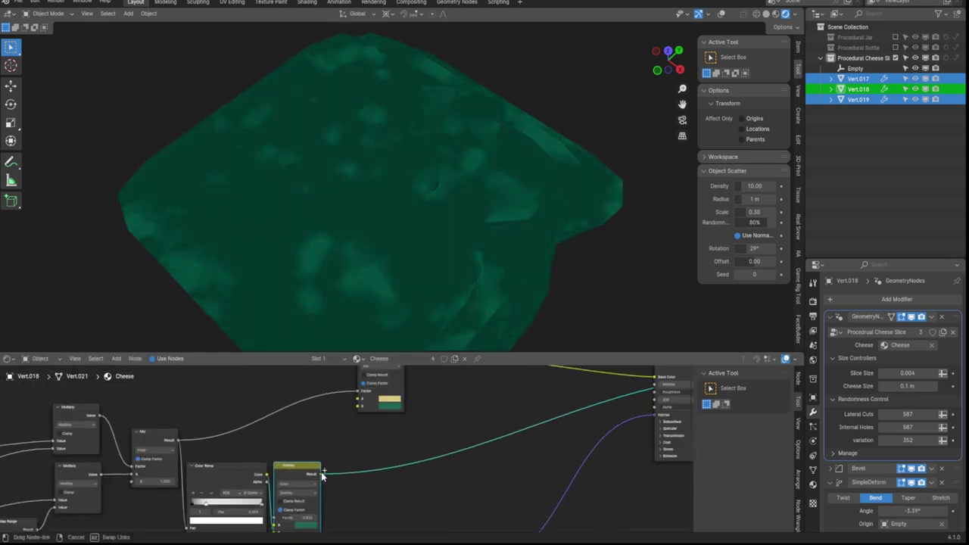
pyautogui.scroll(5, 356, 470)
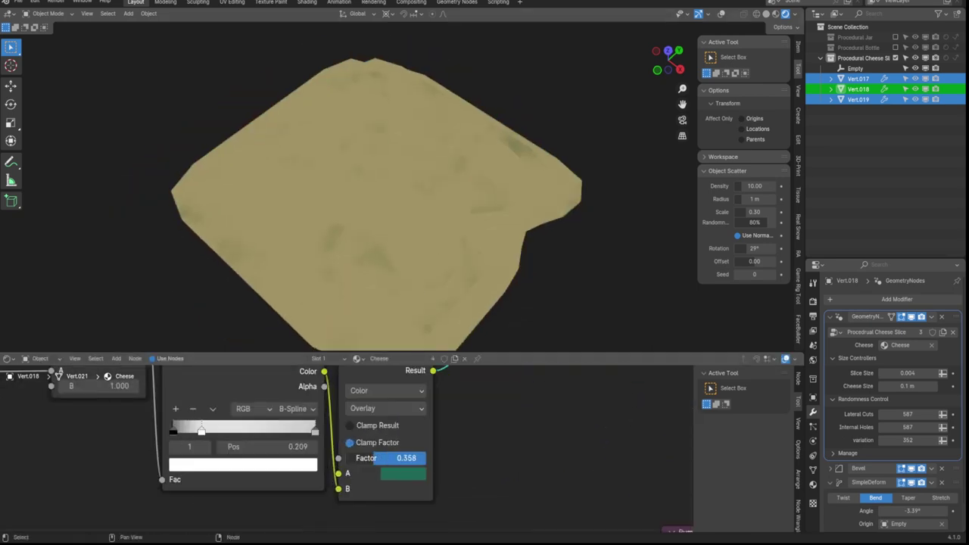
pyautogui.scroll(-1, 200, 434)
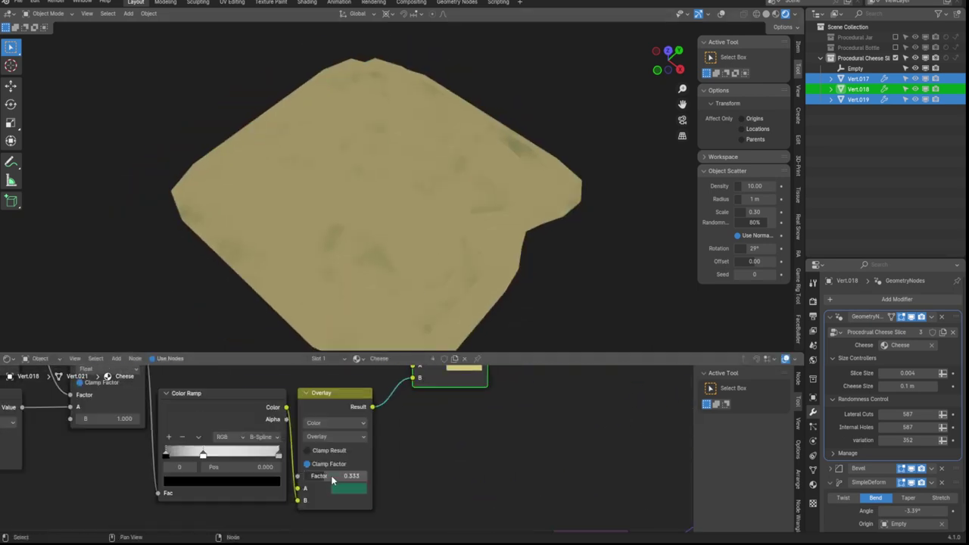
pyautogui.scroll(-2, 227, 454)
pyautogui.scroll(-2, 252, 475)
# Orbit around the cheese slice while briefly viewing the geometry nodes editor.
pyautogui.scroll(-2, 252, 476)
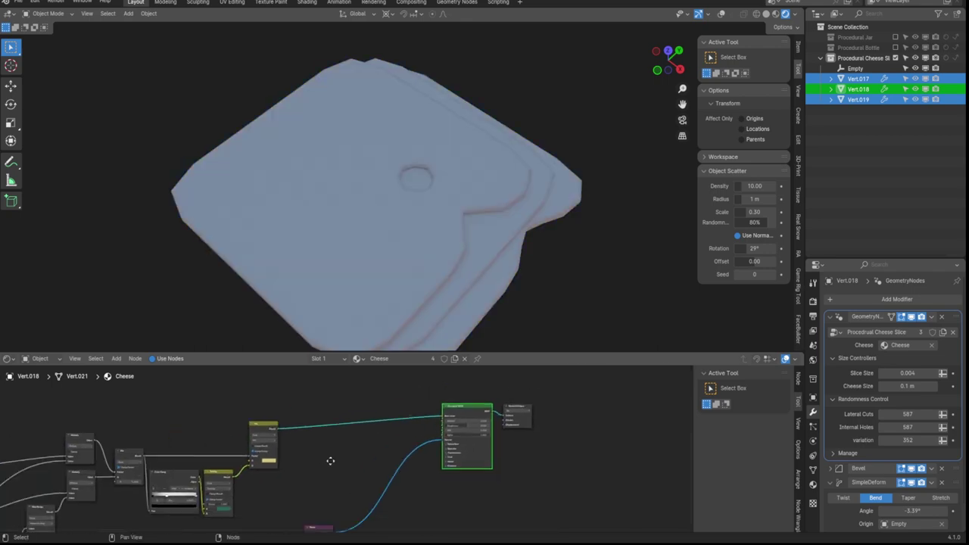
pyautogui.scroll(-1, 292, 471)
pyautogui.moveTo(469, 288)
pyautogui.mouseDown(button='middle')
pyautogui.moveTo(493, 158)
pyautogui.moveTo(444, 181)
pyautogui.mouseUp(button='middle')
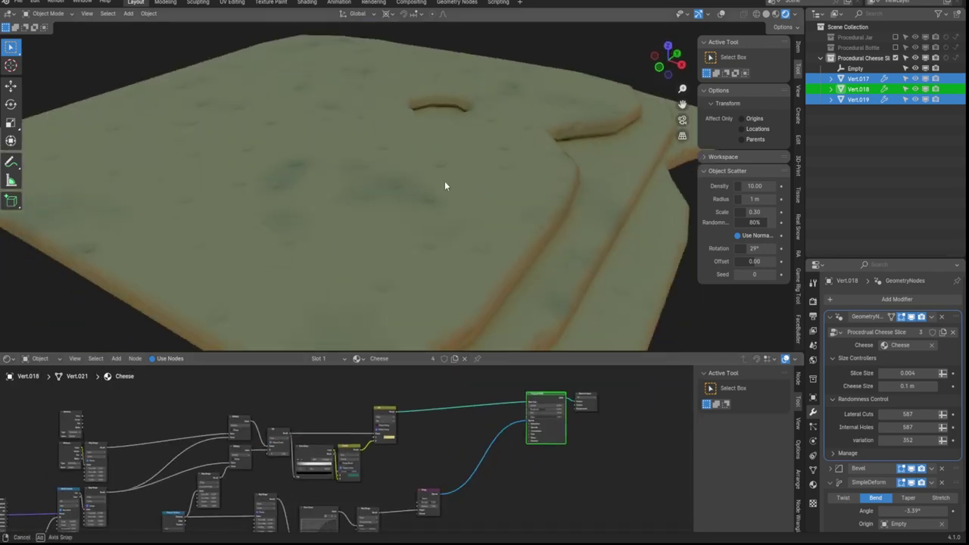
pyautogui.scroll(5, 391, 199)
pyautogui.click(7, 358)
pyautogui.click(43, 444)
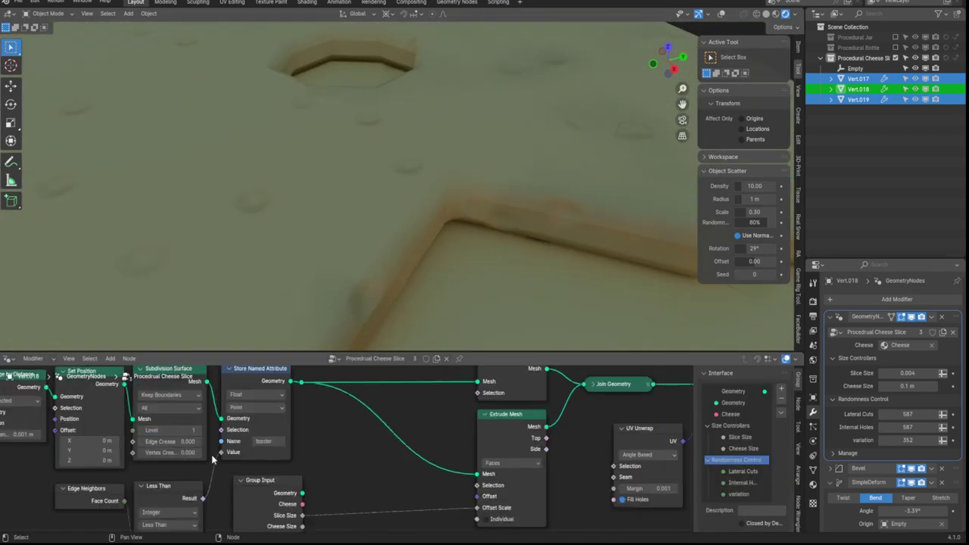
pyautogui.scroll(-5, 331, 276)
pyautogui.moveTo(318, 288); pyautogui.dragTo(331, 276, button='middle')
pyautogui.moveTo(280, 297); pyautogui.dragTo(397, 266, button='middle')
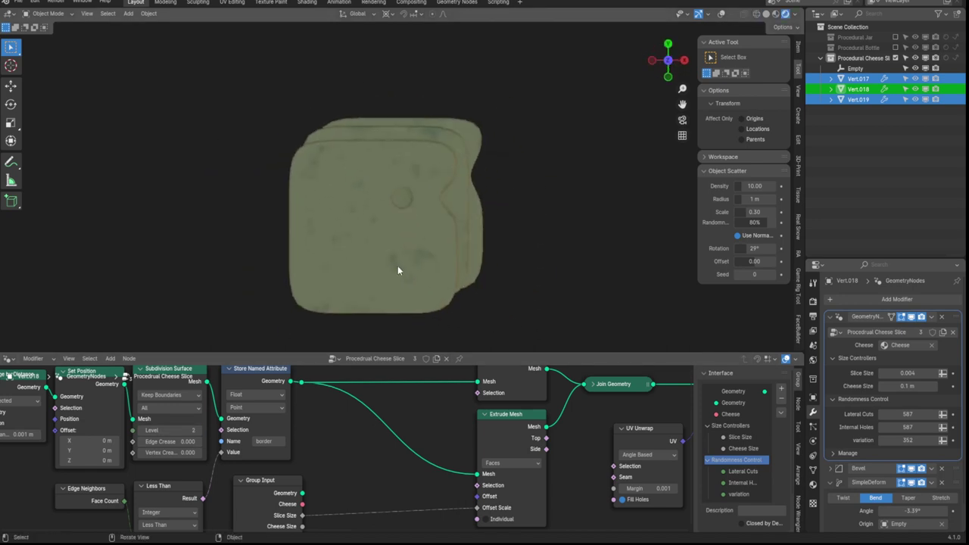
# Back in the Cheese shader nodes, shift a Color Ramp stop to position 0.573.
pyautogui.click(7, 358)
pyautogui.click(45, 446)
pyautogui.press('Home')
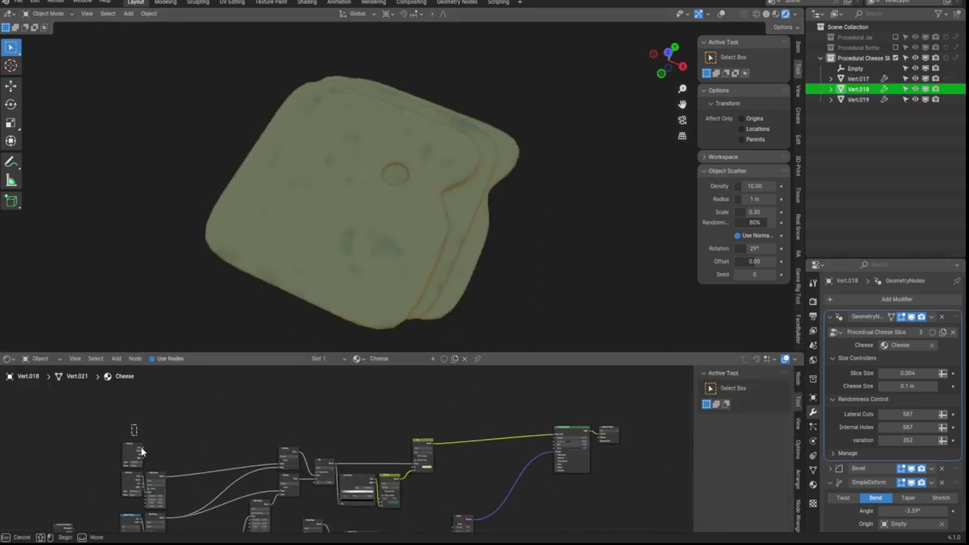
pyautogui.scroll(2, 141, 447)
pyautogui.scroll(2, 201, 458)
pyautogui.scroll(2, 353, 467)
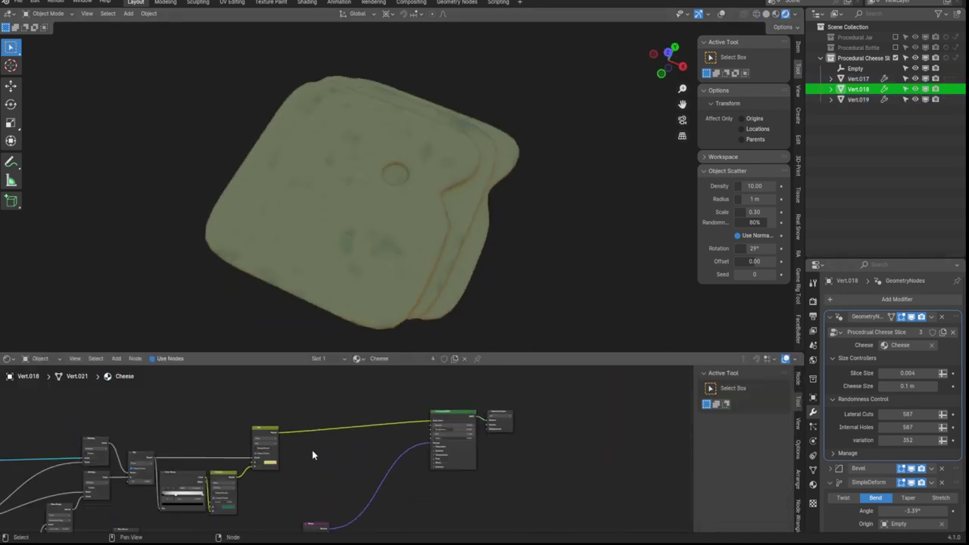
pyautogui.scroll(2, 312, 449)
pyautogui.scroll(2, 312, 449)
pyautogui.scroll(2, 312, 450)
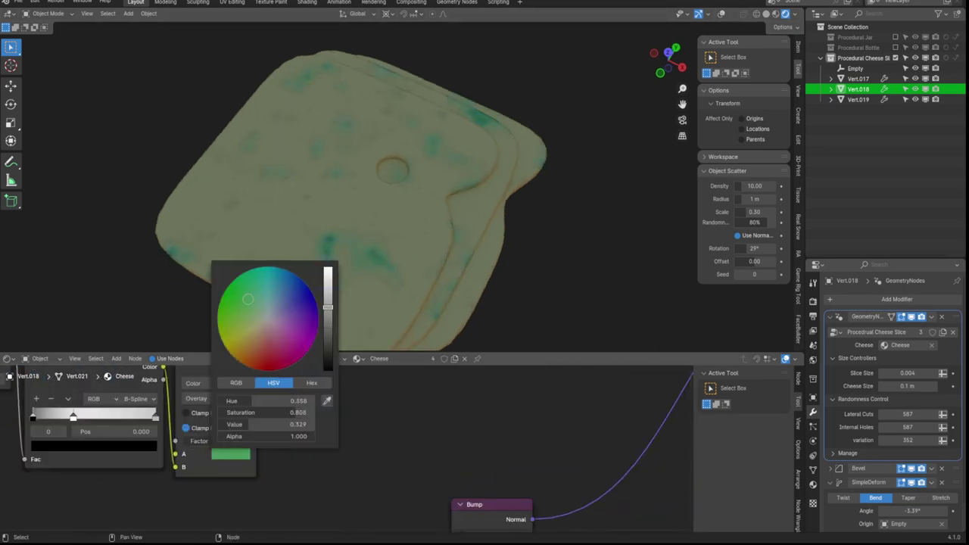
pyautogui.moveTo(146, 430); pyautogui.dragTo(176, 429)
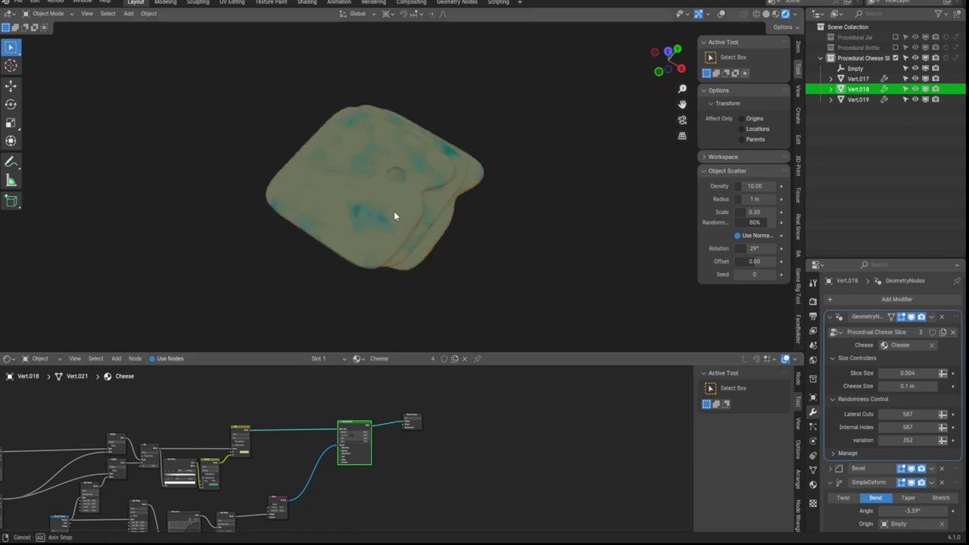
# Lower the border mask's Map Range From Min and wire the newly added node into the mix.
pyautogui.scroll(2, 290, 462)
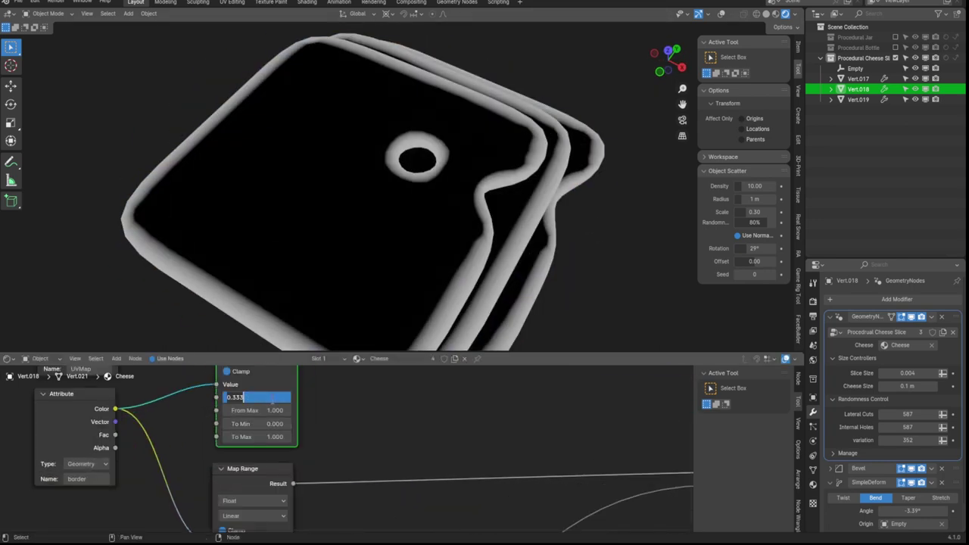
pyautogui.moveTo(291, 438); pyautogui.dragTo(257, 438)
pyautogui.scroll(-3, 265, 447)
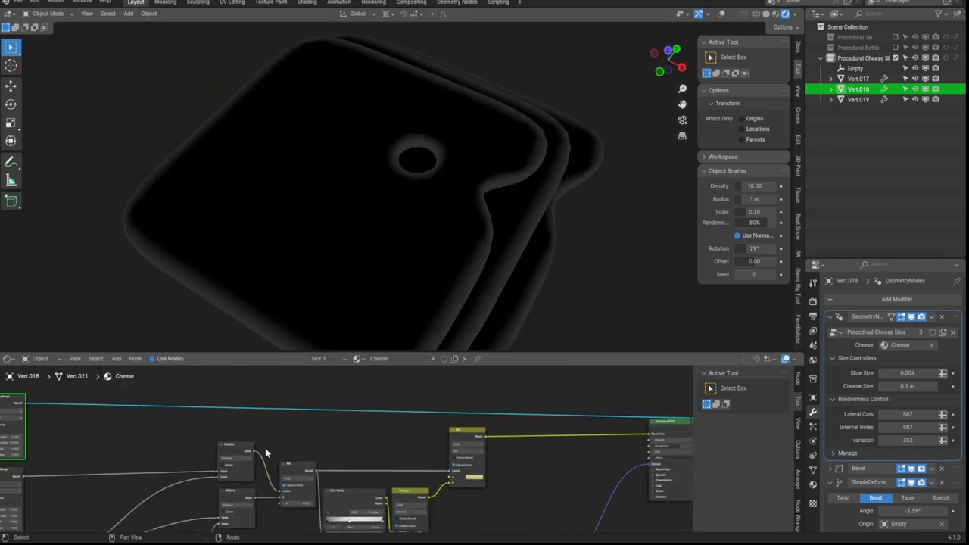
pyautogui.moveTo(470, 414)
pyautogui.mouseDown()
pyautogui.moveTo(426, 419)
pyautogui.moveTo(454, 414)
pyautogui.mouseUp()
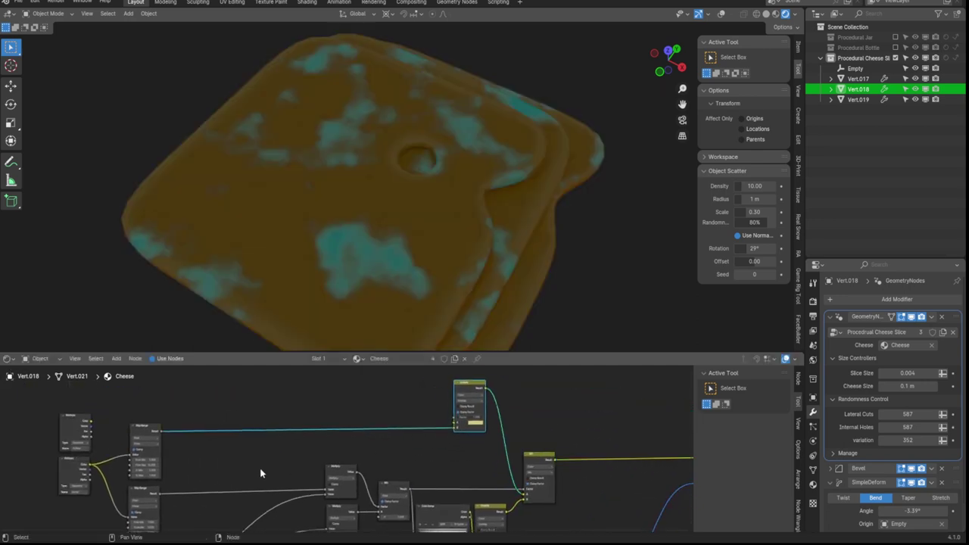
pyautogui.scroll(5, 466, 413)
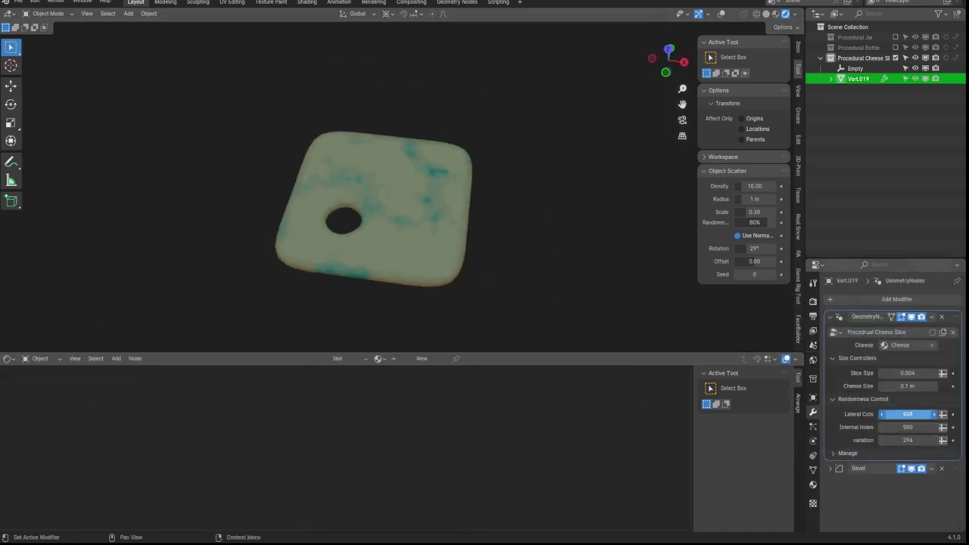
# Switch to Material Preview and keep the mold mix on Overlay with a new factor.
pyautogui.moveTo(439, 261); pyautogui.dragTo(433, 153, button='middle')
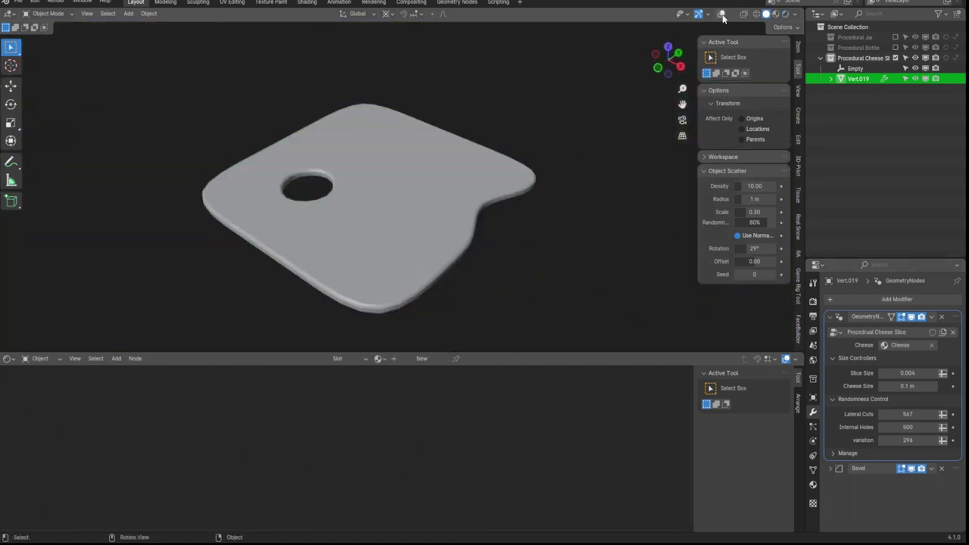
pyautogui.press('z')
pyautogui.press('2')
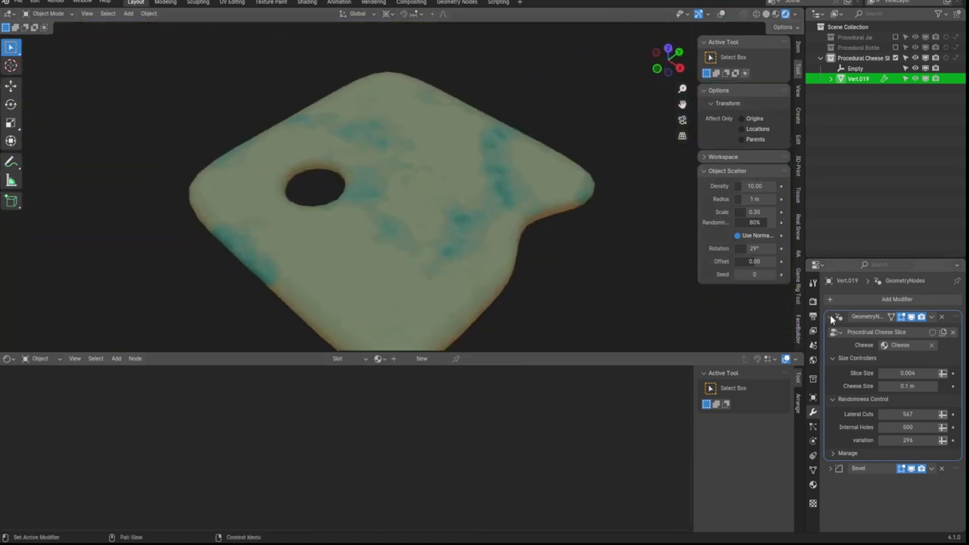
pyautogui.click(371, 391)
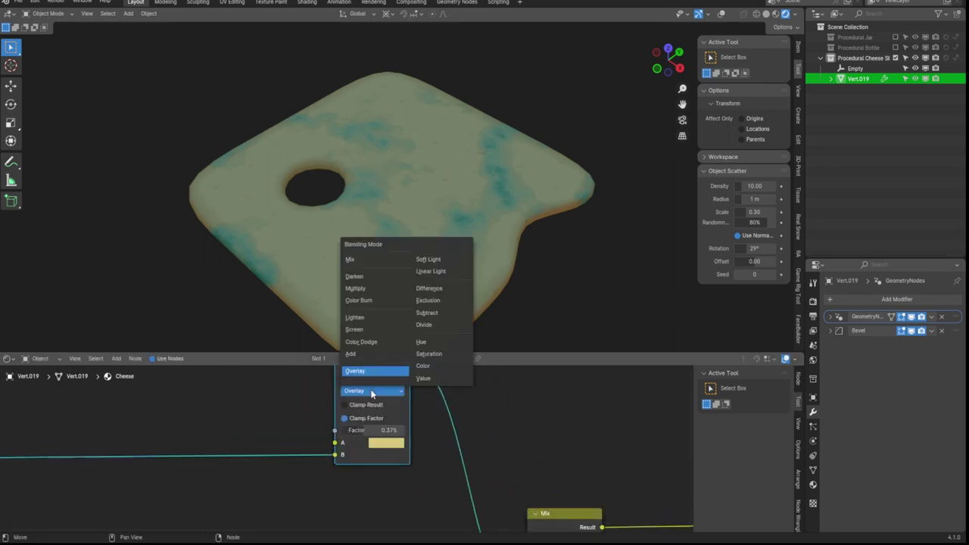
pyautogui.click(367, 289)
pyautogui.hotkey('ctrl', 'z')
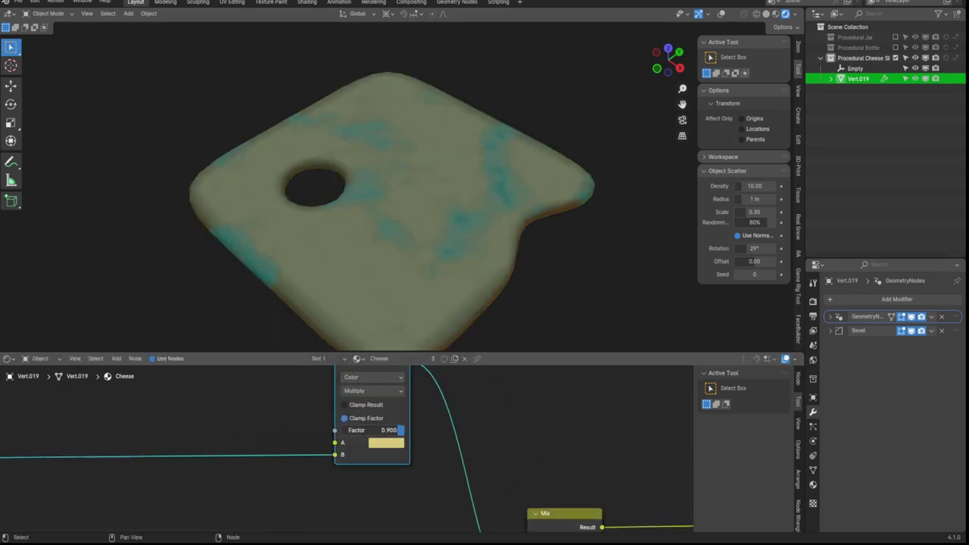
pyautogui.click(373, 390)
pyautogui.click(394, 429)
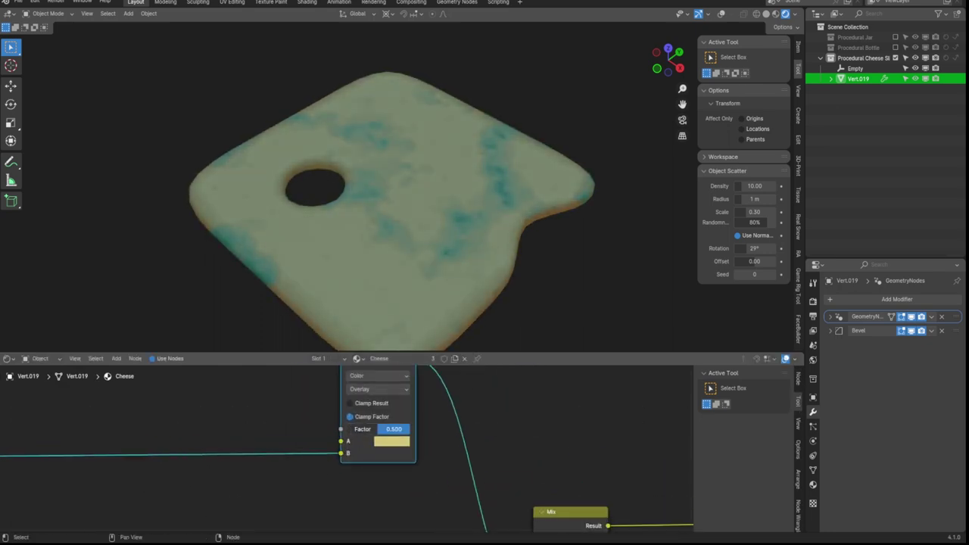
pyautogui.press('Return')
# Tweak the Map Range and bump values, then pick an orange swatch for the mix tint.
pyautogui.moveTo(394, 454)
pyautogui.mouseDown(button='middle')
pyautogui.moveTo(208, 493)
pyautogui.moveTo(228, 471)
pyautogui.mouseUp(button='middle')
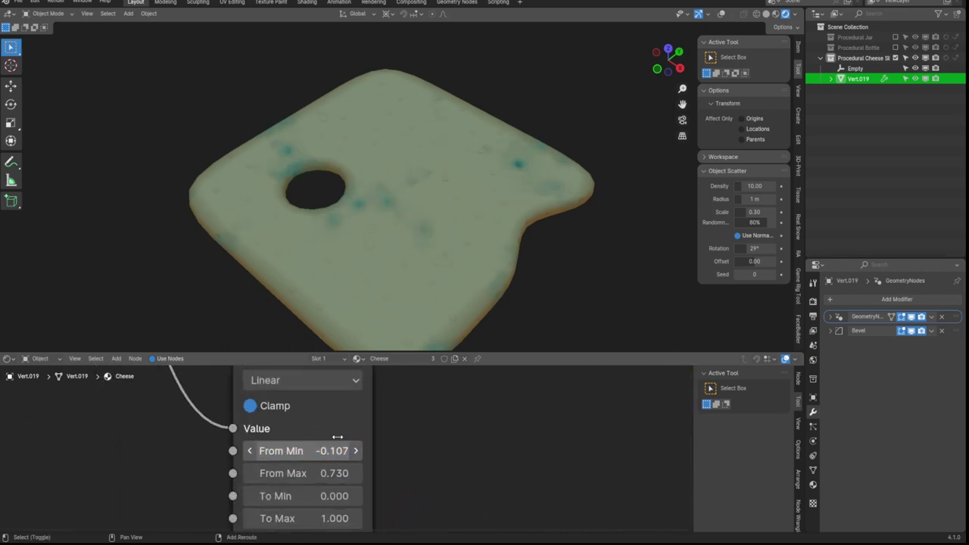
pyautogui.moveTo(333, 220); pyautogui.dragTo(392, 227, button='middle')
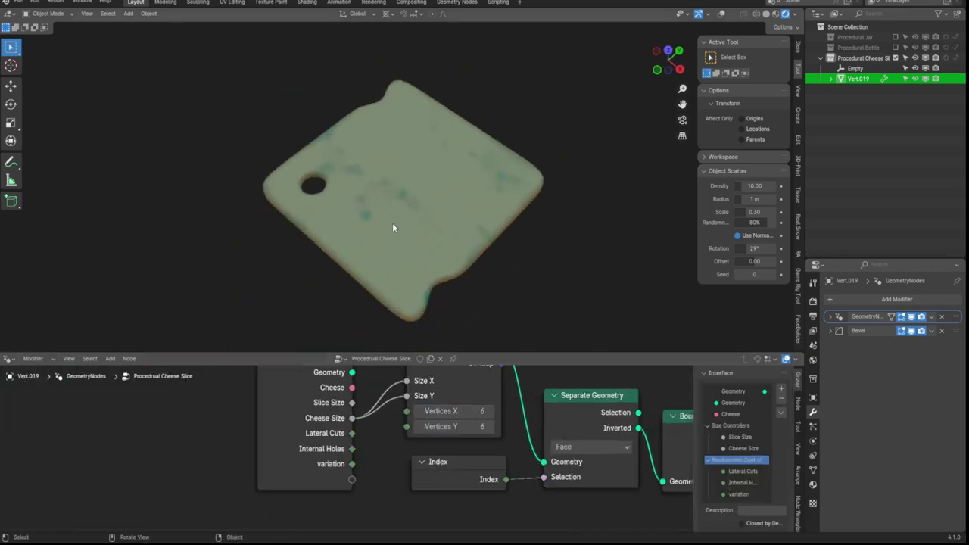
pyautogui.moveTo(454, 411); pyautogui.dragTo(455, 426)
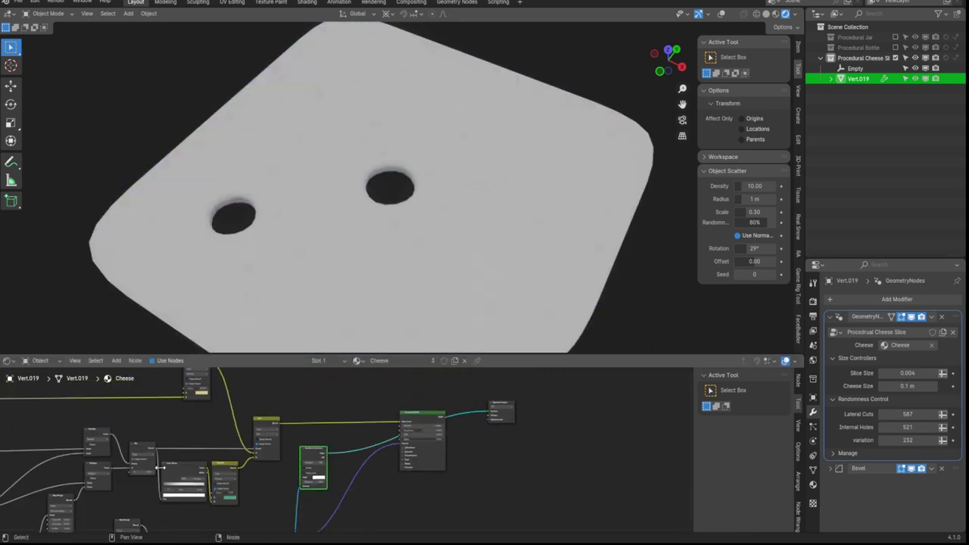
pyautogui.press('Return')
pyautogui.scroll(-6, 303, 447)
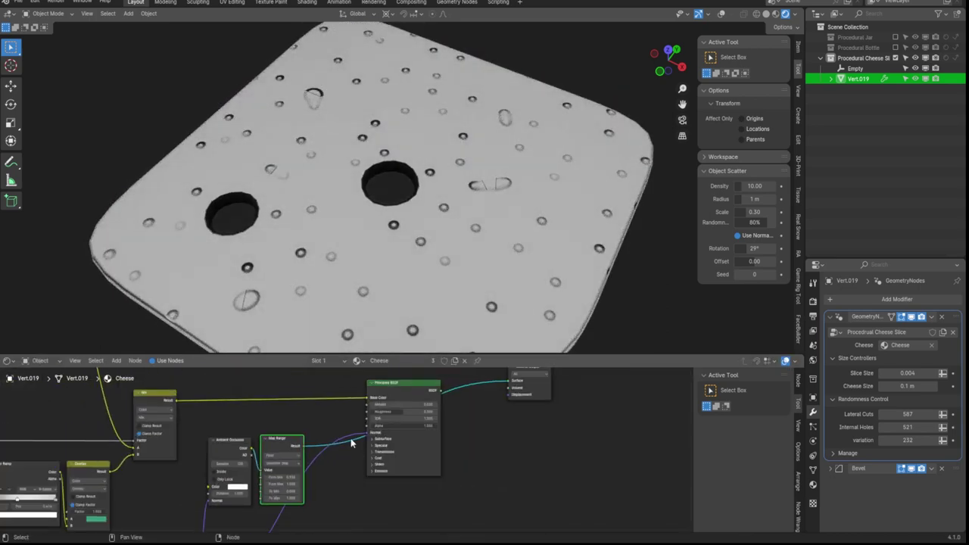
pyautogui.scroll(2, 385, 414)
pyautogui.keyDown('ctrl'); pyautogui.keyDown('shift'); pyautogui.click(523, 433); pyautogui.keyUp('shift'); pyautogui.keyUp('ctrl')
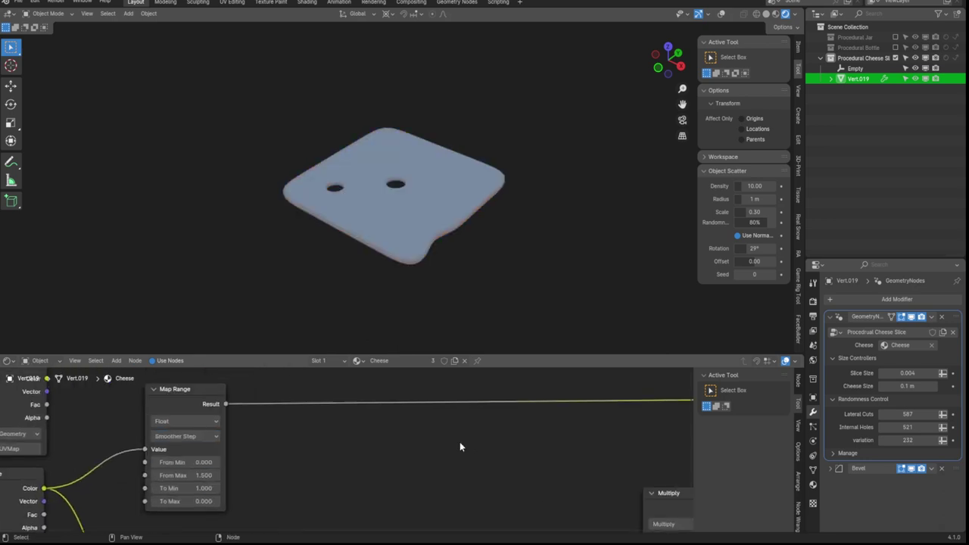
pyautogui.click(360, 457)
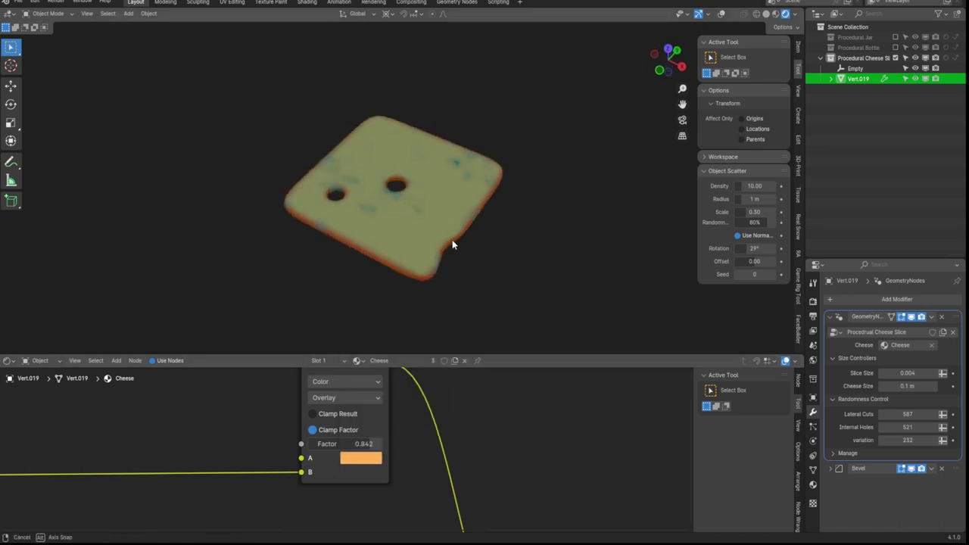
# From top view, duplicate the slice to place a second one beside the original.
pyautogui.moveTo(444, 383)
pyautogui.mouseDown(button='middle')
pyautogui.moveTo(371, 303)
pyautogui.moveTo(399, 309)
pyautogui.mouseUp(button='middle')
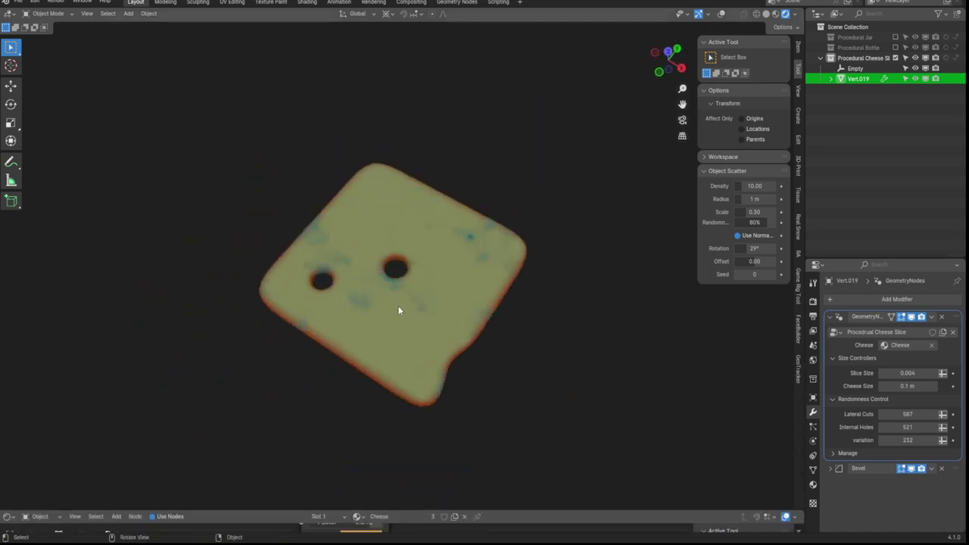
pyautogui.press('KP_7')
pyautogui.hotkey('shift', 'd')
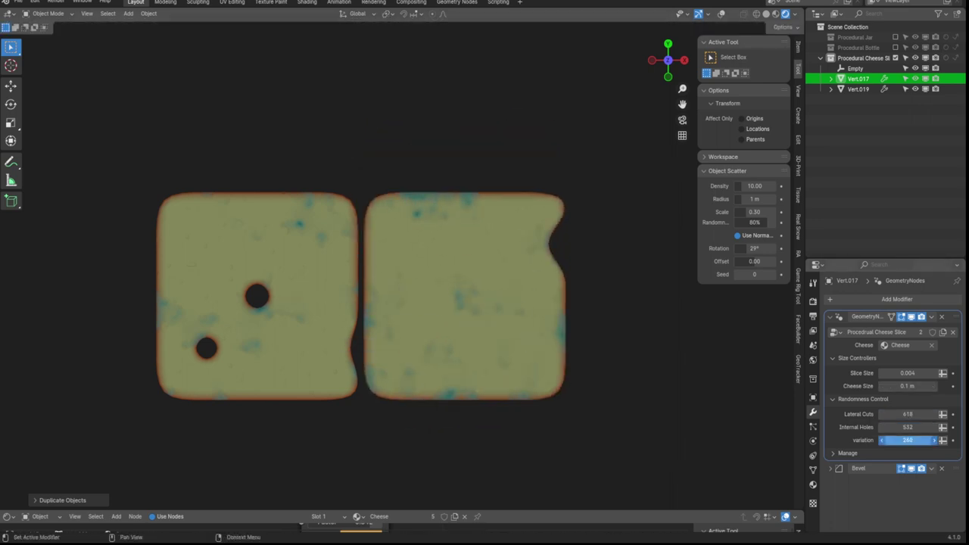
# Duplicate the slice upward, rotate it around Z, and lower its Internal Holes seed.
pyautogui.moveTo(416, 302)
pyautogui.mouseDown(button='middle')
pyautogui.moveTo(424, 255)
pyautogui.moveTo(404, 281)
pyautogui.mouseUp(button='middle')
pyautogui.hotkey('shift', 'd')
pyautogui.press('z')
pyautogui.press('r')
pyautogui.click(913, 440)
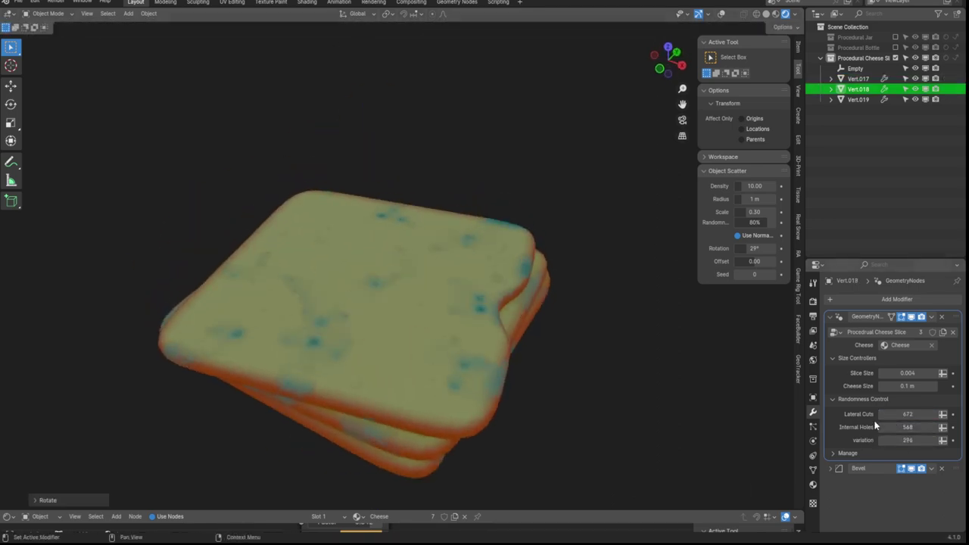
pyautogui.moveTo(882, 431); pyautogui.dragTo(870, 431)
# Try a Screen blend for the tint, then return to Overlay with a brighter yellow.
pyautogui.moveTo(422, 342); pyautogui.dragTo(467, 308, button='middle')
pyautogui.moveTo(467, 512); pyautogui.dragTo(467, 306)
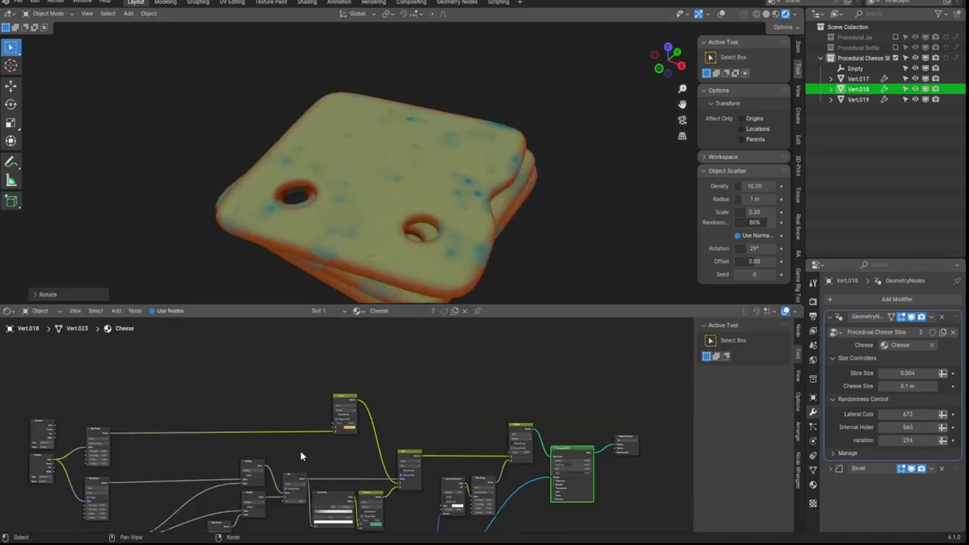
pyautogui.click(383, 368)
pyautogui.click(369, 451)
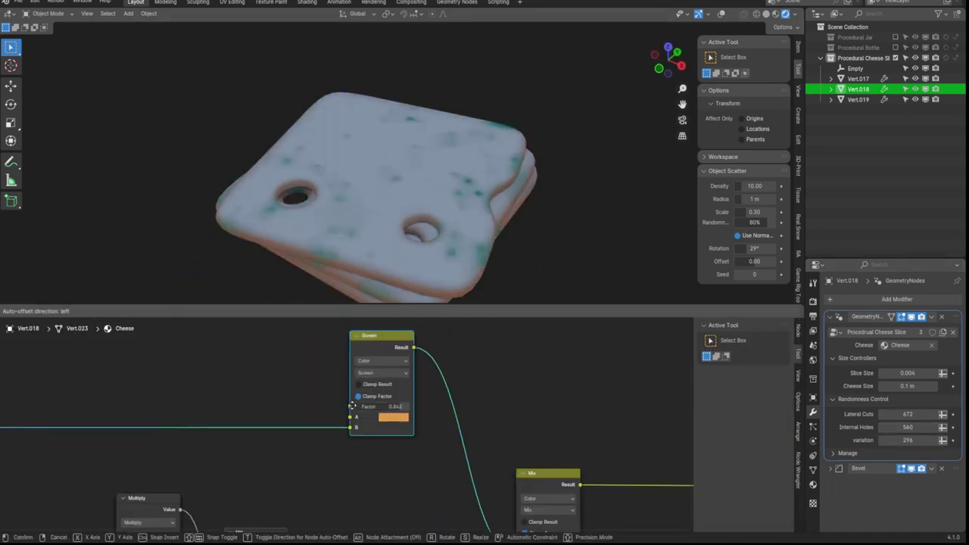
pyautogui.click(395, 413)
pyautogui.moveTo(403, 342)
pyautogui.mouseDown()
pyautogui.moveTo(397, 334)
pyautogui.moveTo(407, 342)
pyautogui.mouseUp()
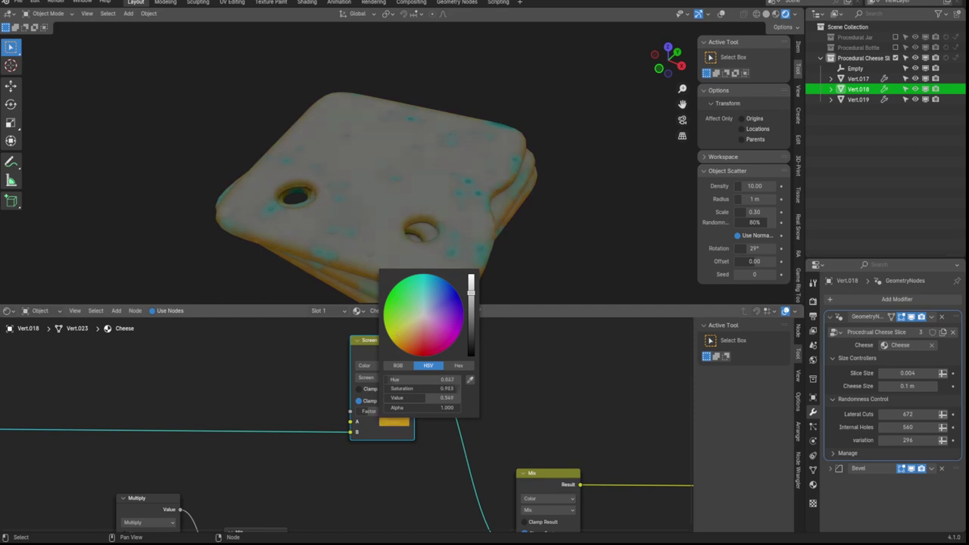
pyautogui.click(382, 376)
pyautogui.click(394, 422)
pyautogui.moveTo(406, 326); pyautogui.dragTo(404, 327)
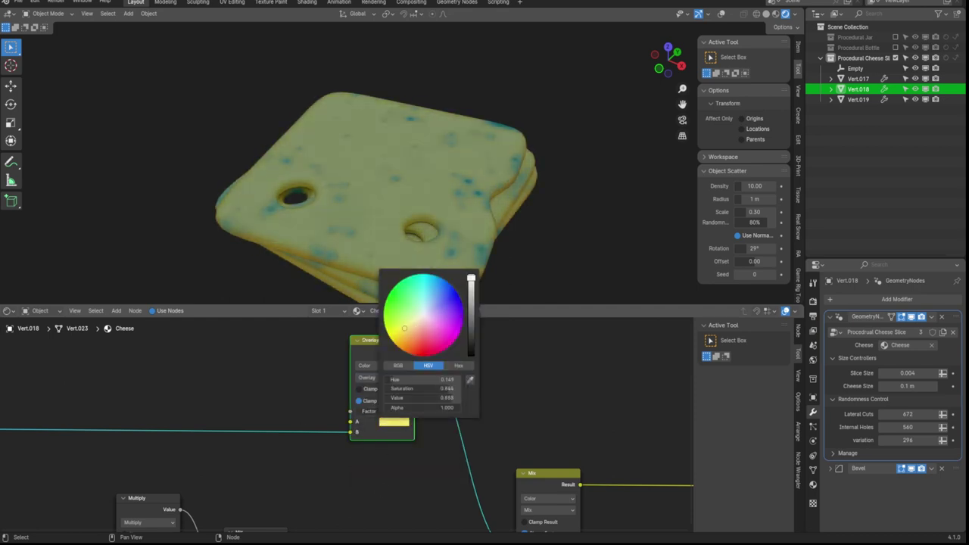
pyautogui.scroll(-5, 517, 205)
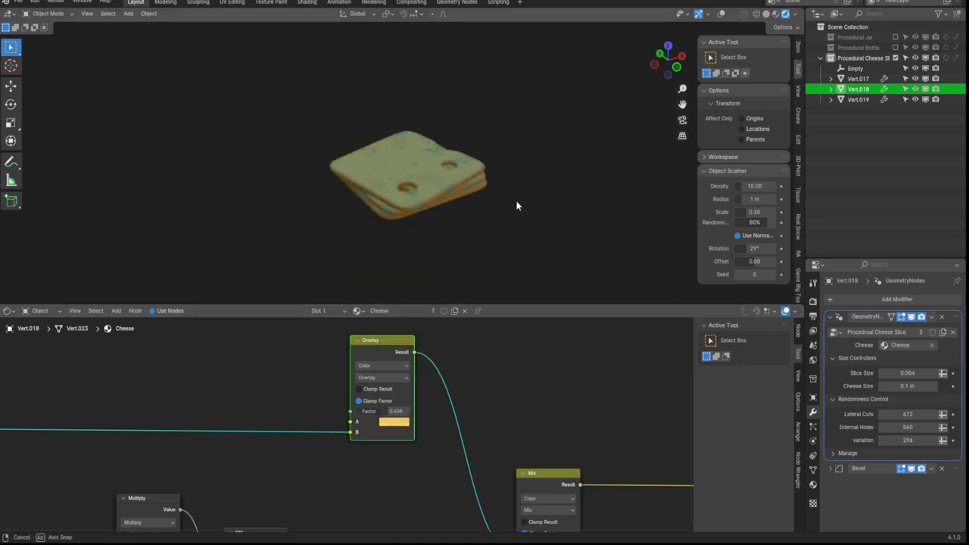
pyautogui.scroll(5, 393, 237)
# Add another duplicated slice rotated around Z on top of the stack.
pyautogui.moveTo(394, 238)
pyautogui.mouseDown(button='middle')
pyautogui.moveTo(417, 255)
pyautogui.moveTo(463, 222)
pyautogui.moveTo(413, 232)
pyautogui.moveTo(441, 216)
pyautogui.mouseUp(button='middle')
pyautogui.hotkey('shift', 'd')
pyautogui.press('r')
pyautogui.press('z')
pyautogui.press('Return')
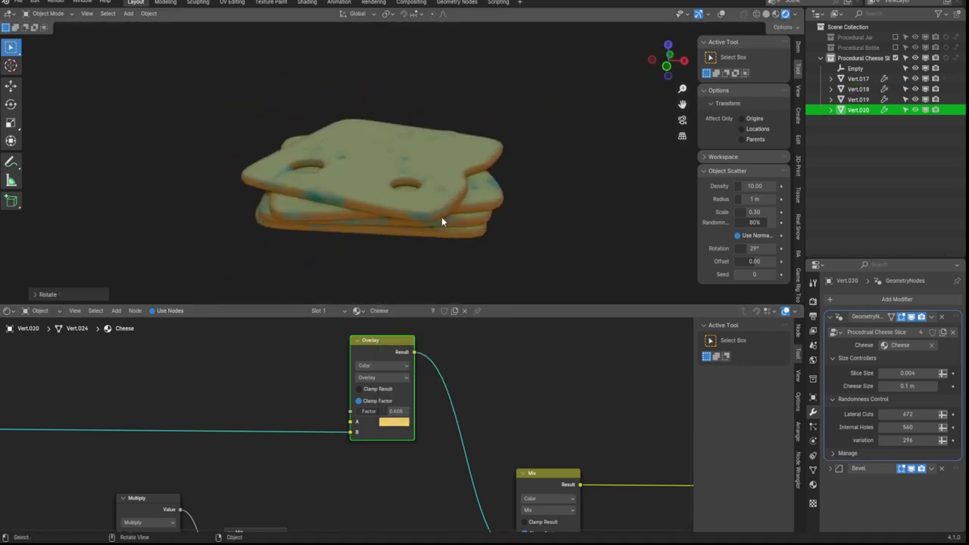
# Clear the top slice's rotation and add a scaled Plane with loop cuts above it.
pyautogui.click(896, 298)
pyautogui.click(833, 316)
pyautogui.hotkey('alt', 'r')
pyautogui.hotkey('shift', 'alt', 'z')
pyautogui.hotkey('shift', 'a')
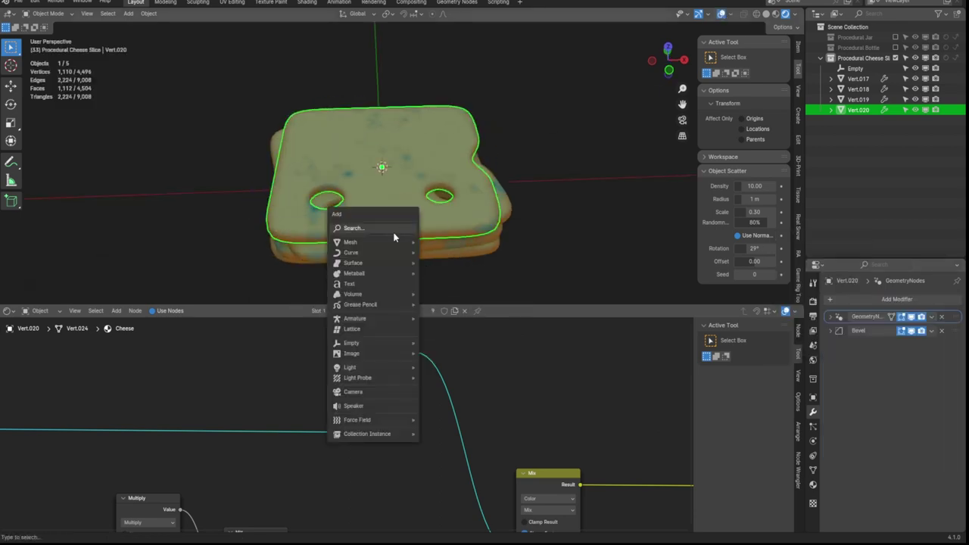
pyautogui.click(454, 227)
pyautogui.press('s')
pyautogui.press('Tab')
pyautogui.hotkey('ctrl', 'r')
pyautogui.scroll(1, 494, 178)
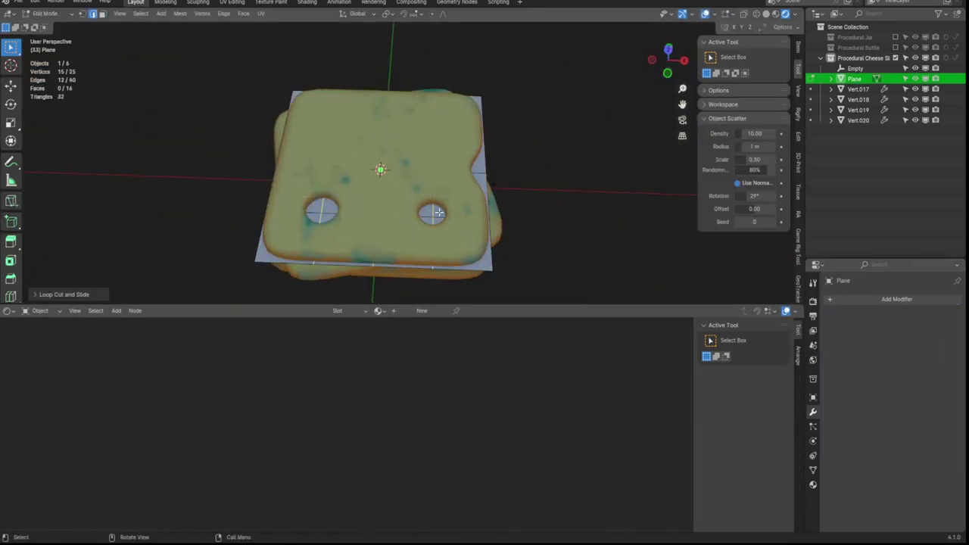
pyautogui.press('Tab')
pyautogui.moveTo(438, 212); pyautogui.dragTo(471, 207, button='middle')
# Add a Surface Deform to the top slice, targeting the Plane, and bind it.
pyautogui.click(379, 241)
pyautogui.click(813, 411)
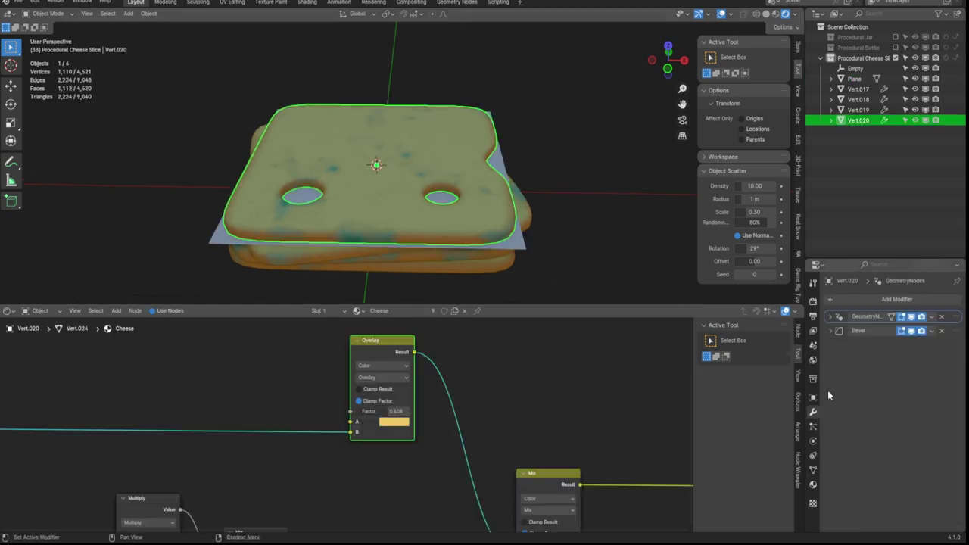
pyautogui.click(897, 299)
pyautogui.click(726, 432)
pyautogui.click(941, 360)
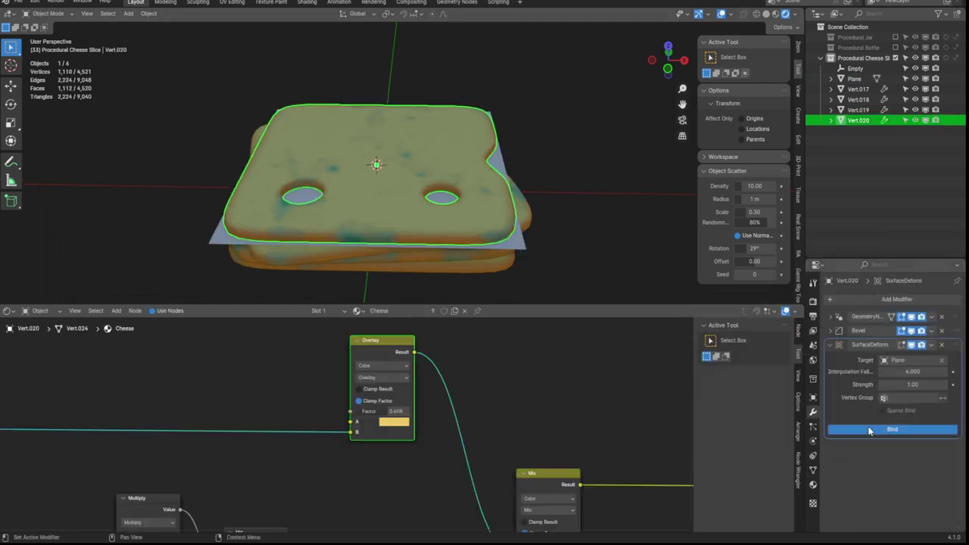
pyautogui.click(869, 430)
# Bend the Plane vertically with proportional editing and set it to display as Wire.
pyautogui.click(521, 244)
pyautogui.press('Tab')
pyautogui.rightClick(529, 283)
pyautogui.moveTo(530, 282); pyautogui.dragTo(275, 134, button='middle')
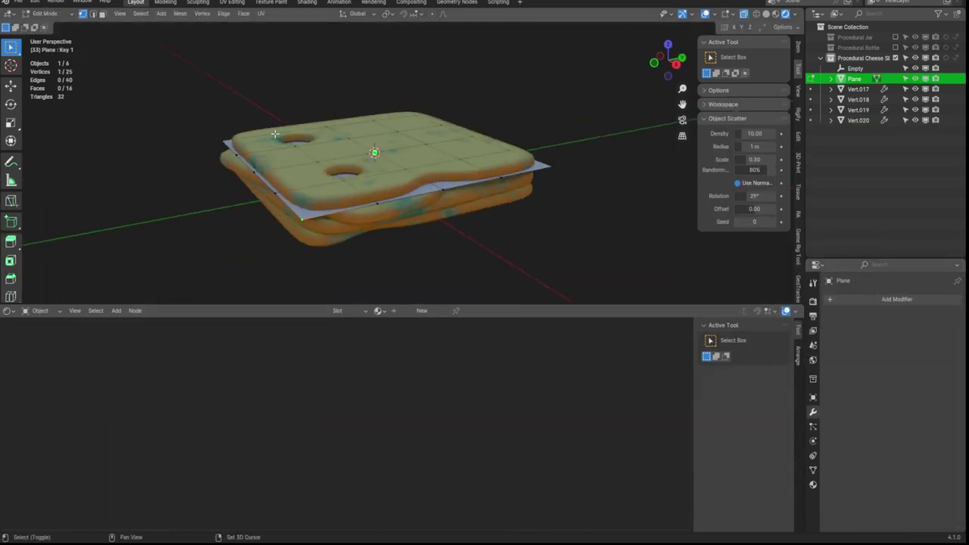
pyautogui.press('o')
pyautogui.press('g')
pyautogui.press('z')
pyautogui.click(545, 204)
pyautogui.press('Tab')
pyautogui.moveTo(545, 204)
pyautogui.mouseDown(button='middle')
pyautogui.moveTo(448, 208)
pyautogui.moveTo(227, 190)
pyautogui.mouseUp(button='middle')
pyautogui.click(889, 504)
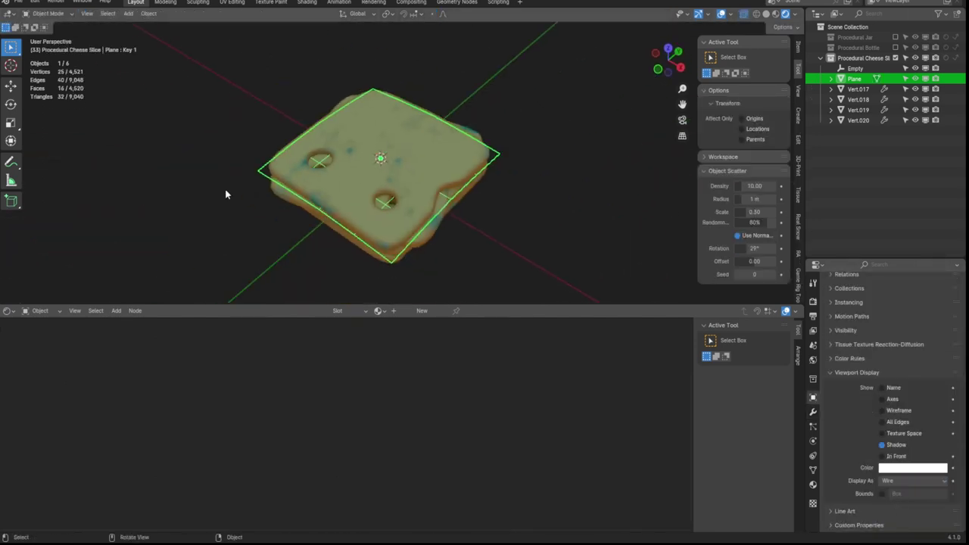
pyautogui.click(438, 187)
# Add Object Info and RGB nodes to the cheese material.
pyautogui.hotkey('shift', 'a')
pyautogui.write('object info')
pyautogui.press('Return')
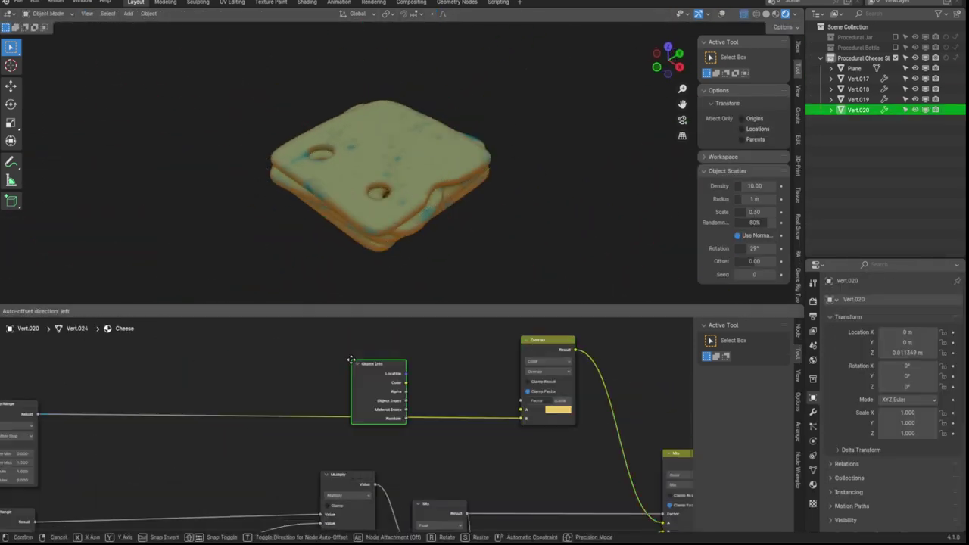
pyautogui.click(306, 356)
pyautogui.hotkey('shift', 'a')
pyautogui.write('rgb')
pyautogui.press('Return')
# Add Hue/Saturation/Value and Map Range nodes to the material.
pyautogui.hotkey('shift', 'a')
pyautogui.write('hue')
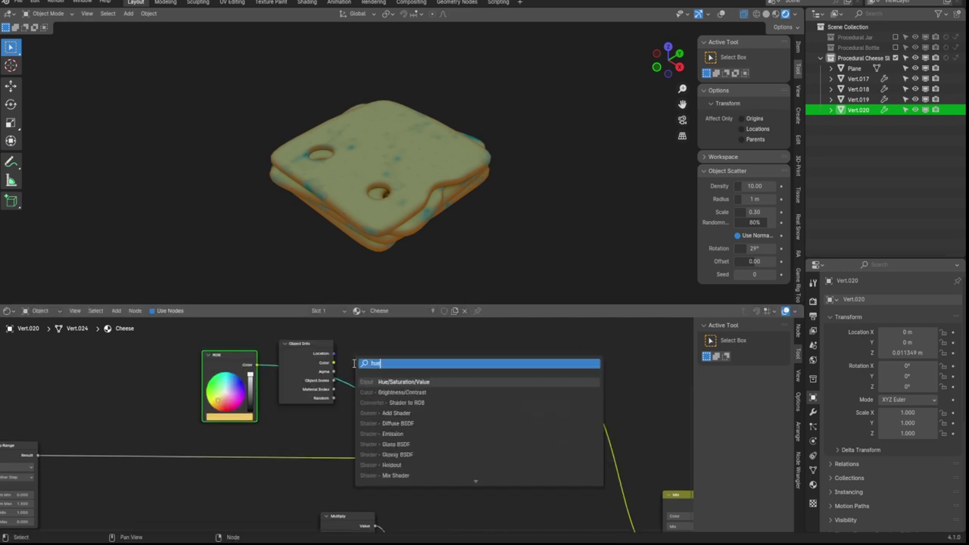
pyautogui.press('Return')
pyautogui.hotkey('shift', 'a')
pyautogui.write('map range')
pyautogui.press('Return')
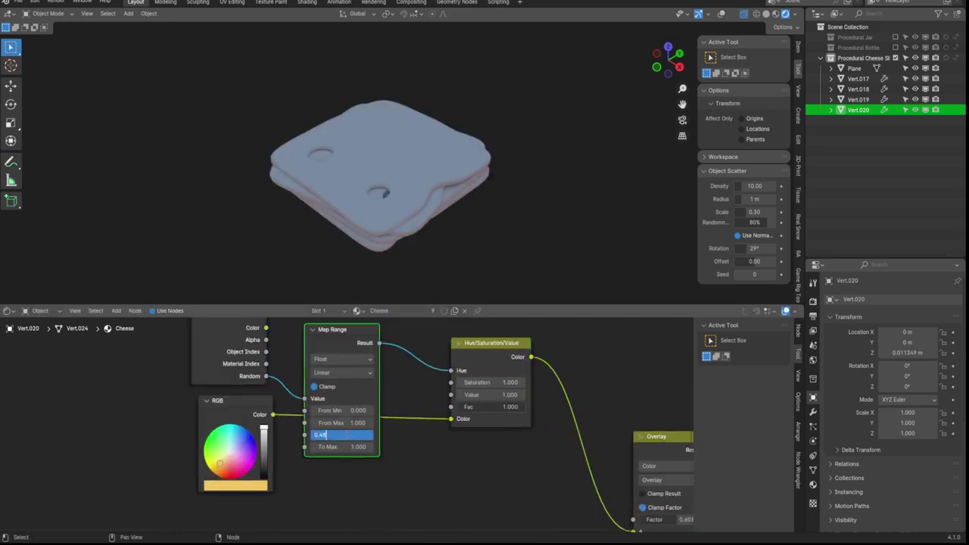
# Insert Map Range between Random and Hue with an output range of 0.45–0.55.
pyautogui.scroll(-3, 350, 433)
pyautogui.moveTo(350, 433); pyautogui.dragTo(364, 367)
pyautogui.write('5')
pyautogui.press('Return')
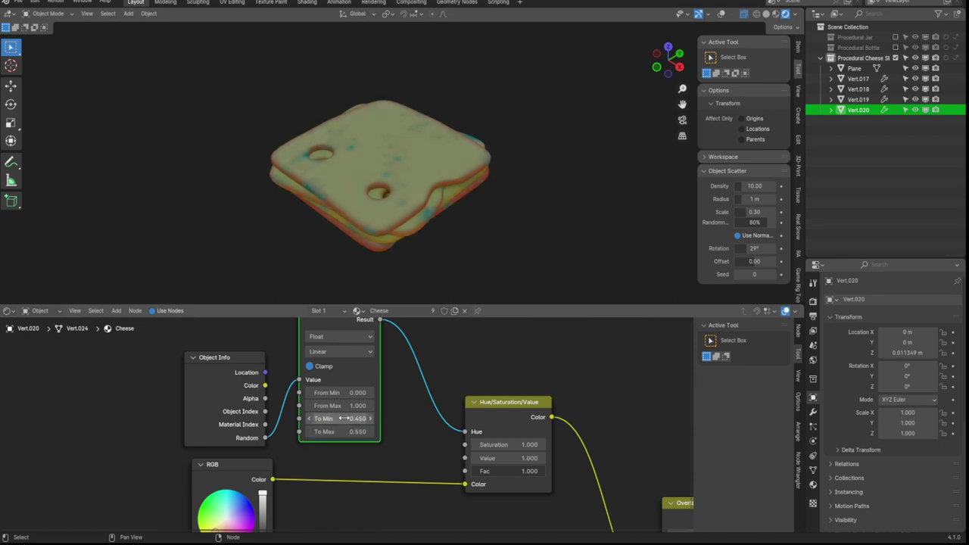
# Duplicate a cheese slice and rotate the copy around the Z axis.
pyautogui.hotkey('shift', 'd')
pyautogui.click(450, 218)
pyautogui.press('r')
pyautogui.press('z')
pyautogui.click(474, 222)
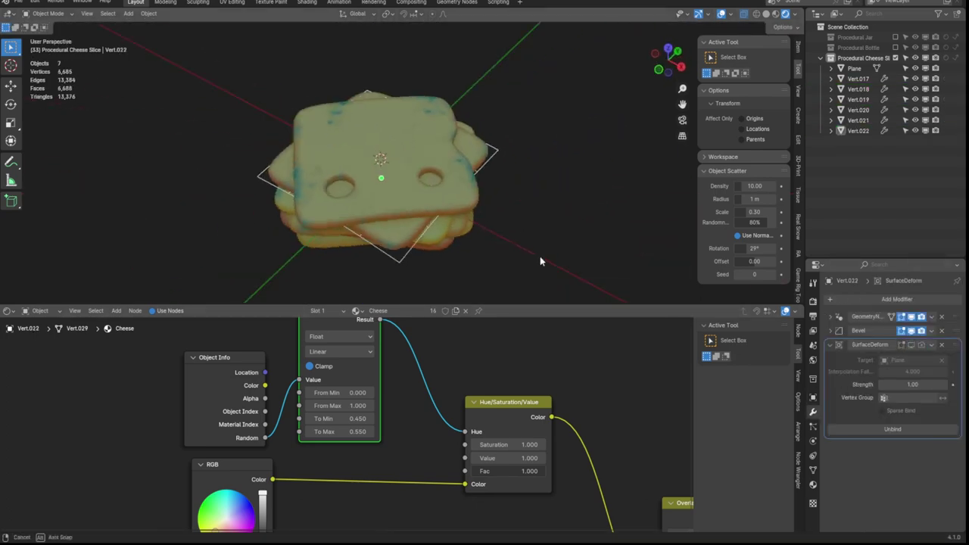
# Select the newest top slice and expand its cheese geometry nodes modifier settings.
pyautogui.click(298, 210)
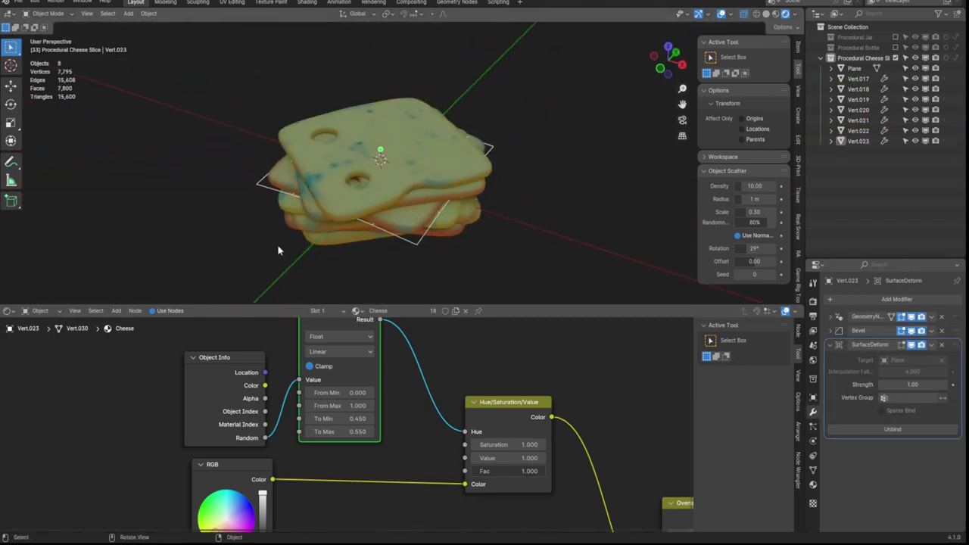
pyautogui.click(831, 316)
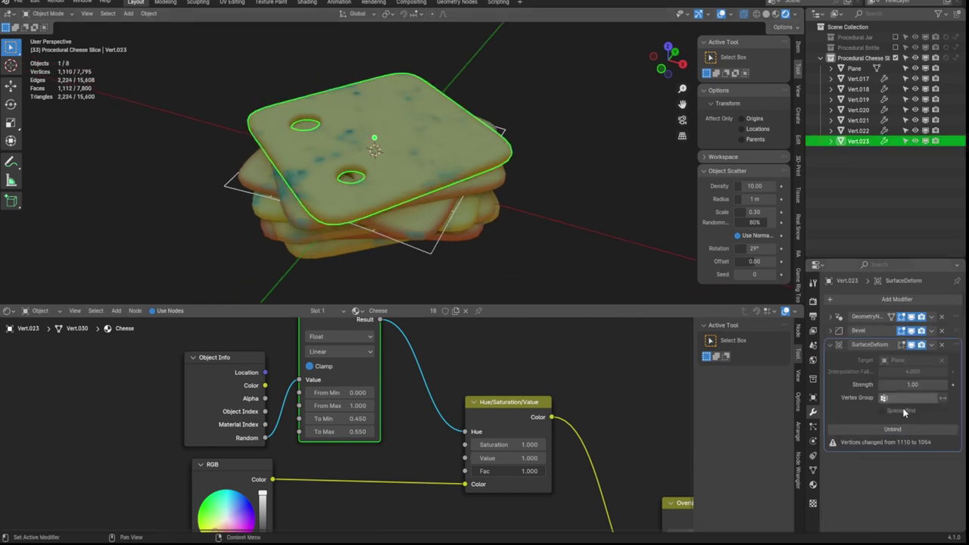
pyautogui.click(840, 318)
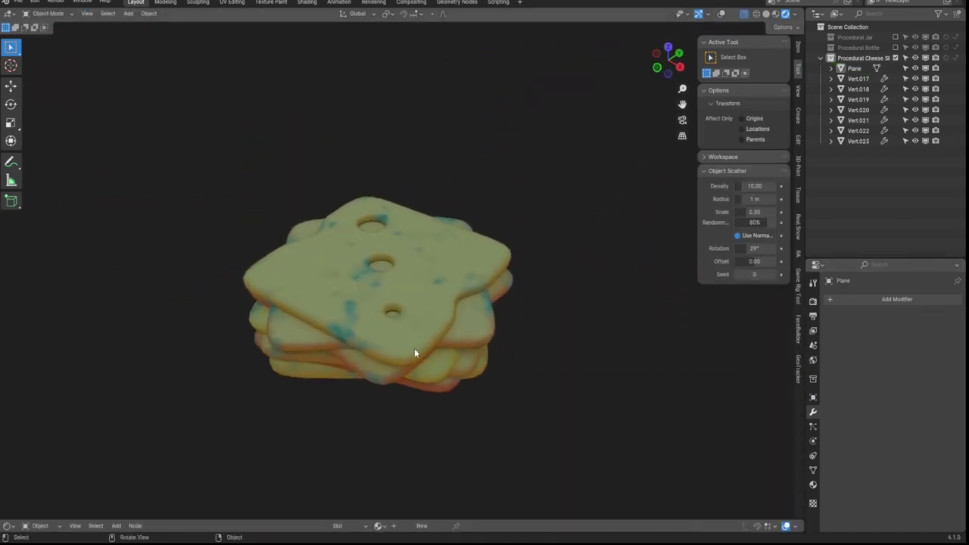
# Add an Empty to the scene beside the cheese stack.
pyautogui.scroll(3, 346, 415)
pyautogui.scroll(2, 294, 467)
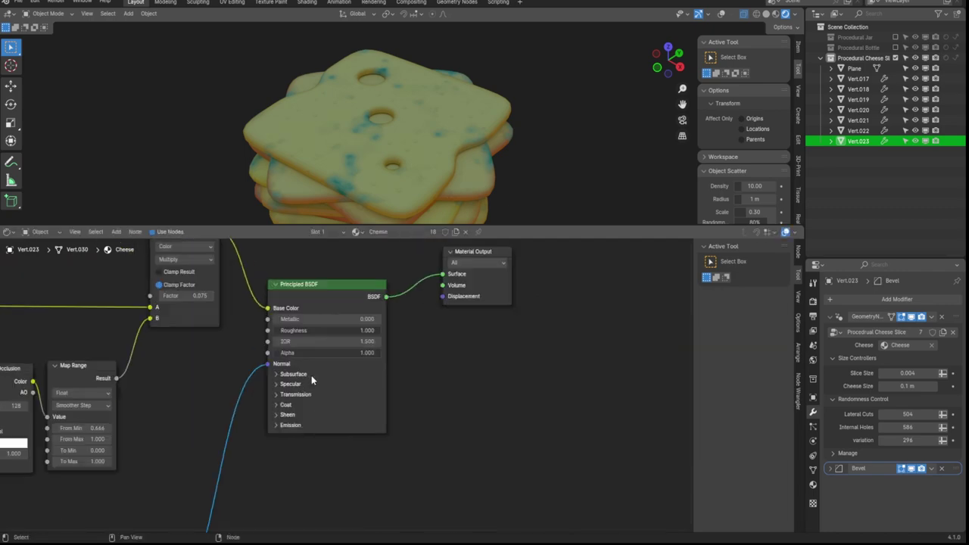
pyautogui.scroll(3, 424, 371)
pyautogui.press('a')
pyautogui.hotkey('shift', 'a')
pyautogui.click(464, 437)
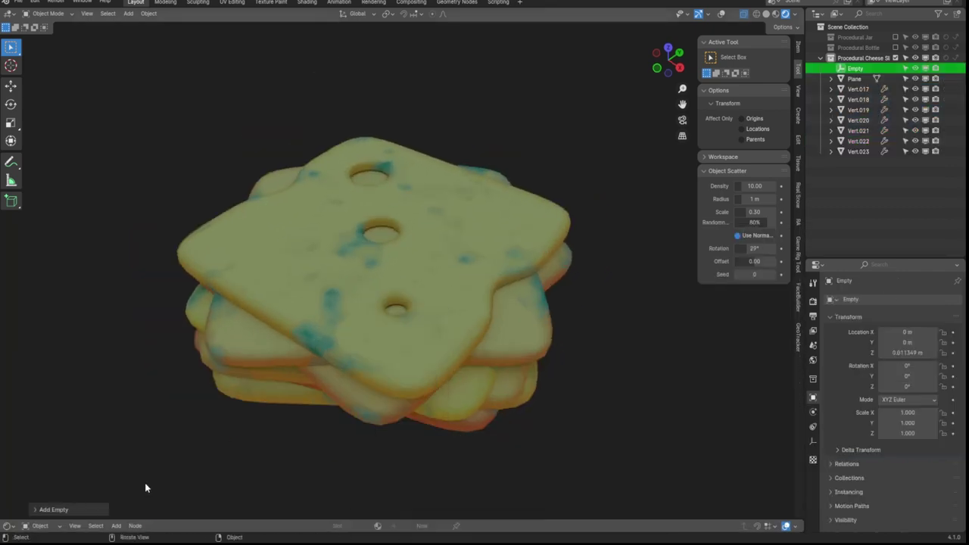
pyautogui.click(53, 509)
# Parent all the cheese slices to the new Empty.
pyautogui.moveTo(456, 253); pyautogui.dragTo(649, 160, button='middle')
pyautogui.press('a')
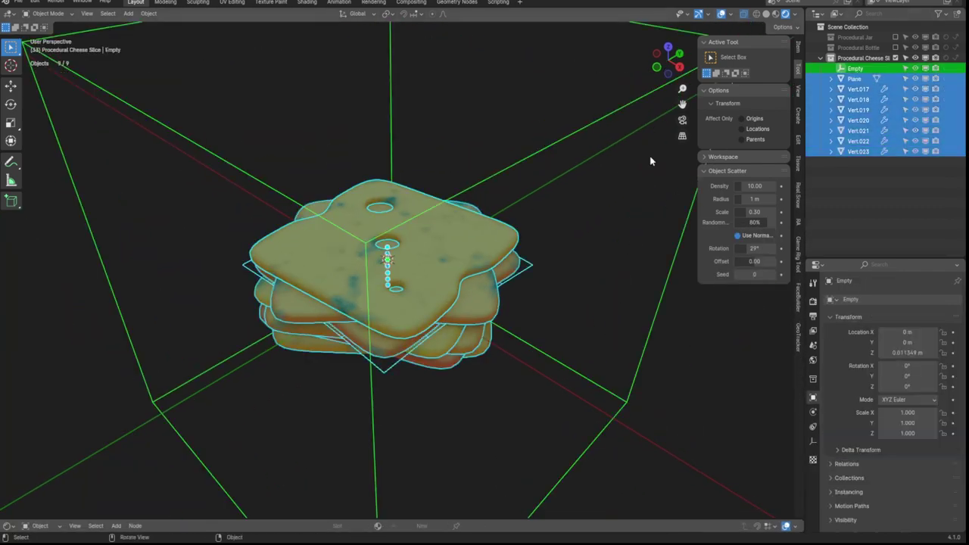
pyautogui.hotkey('ctrl', 'p')
pyautogui.click(493, 212)
# Add an area light above the stack with 5 W power, tilted about X.
pyautogui.hotkey('shift', 'a')
pyautogui.click(424, 317)
pyautogui.press('g')
pyautogui.press('z')
pyautogui.click(813, 441)
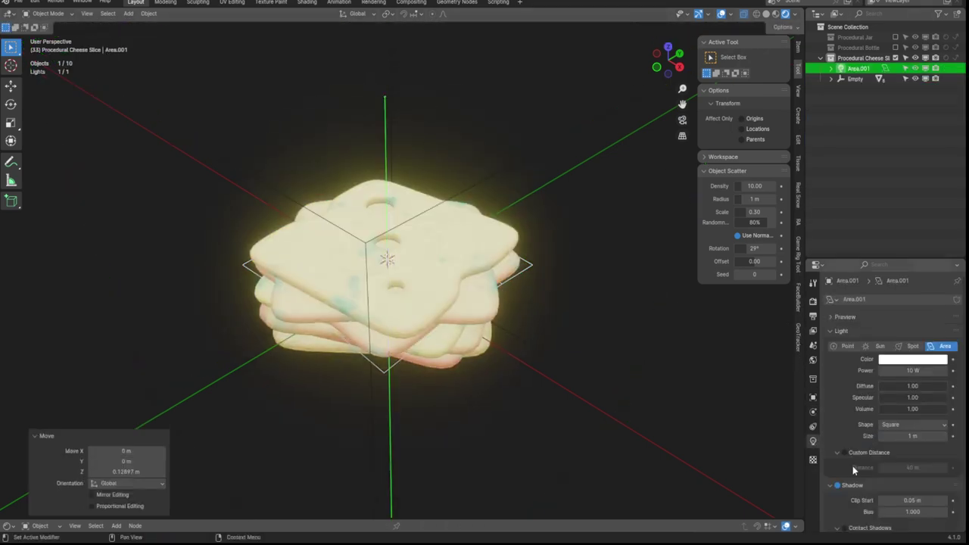
pyautogui.scroll(-2, 853, 469)
pyautogui.write('5')
pyautogui.press('Return')
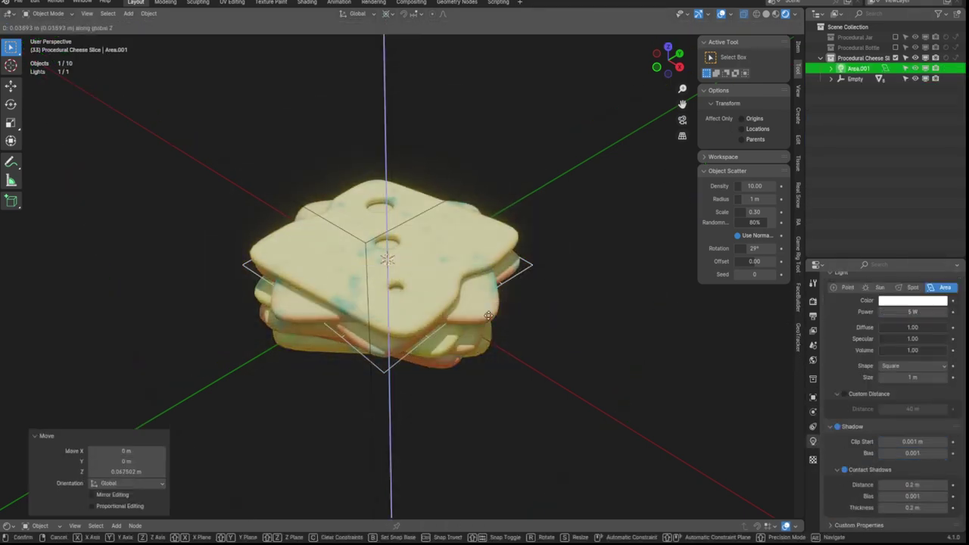
pyautogui.press('r')
pyautogui.press('x')
pyautogui.click(455, 225)
# Shrink the area light to about 0.25 m, then reposition and tilt it.
pyautogui.scroll(-3, 455, 224)
pyautogui.moveTo(915, 377); pyautogui.dragTo(893, 376)
pyautogui.scroll(5, 394, 265)
pyautogui.press('g')
pyautogui.press('z')
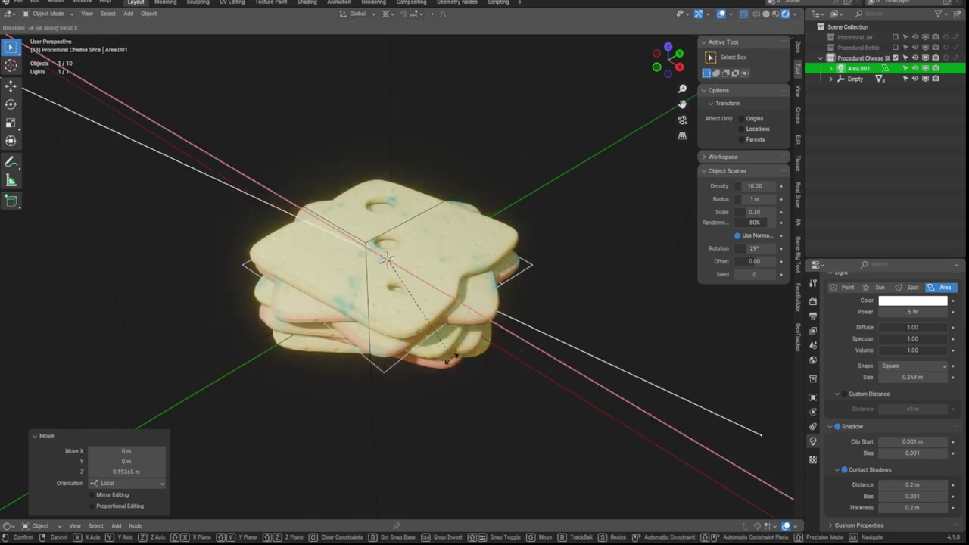
pyautogui.click(454, 280)
pyautogui.press('r')
pyautogui.press('x')
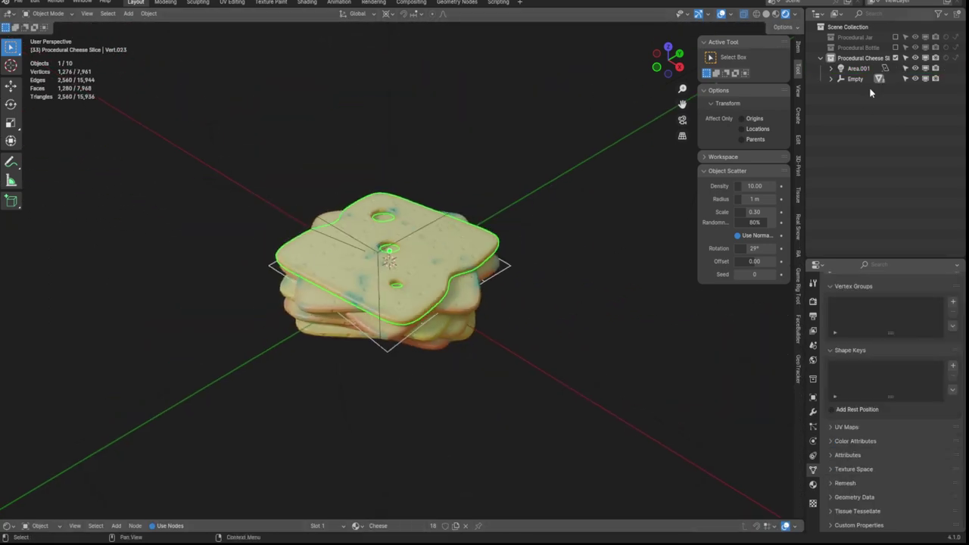
# Duplicate the area light, rotating the copy around Z and tilting it about X.
pyautogui.hotkey('shift', 'd')
pyautogui.press('r')
pyautogui.press('z')
pyautogui.click(502, 352)
pyautogui.press('r')
pyautogui.press('x')
pyautogui.press('x')
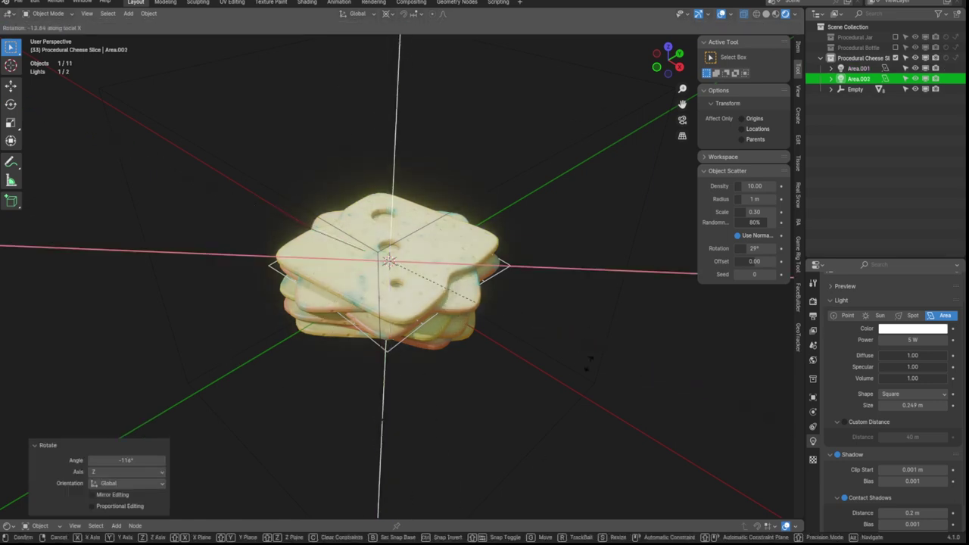
pyautogui.click(588, 364)
# Set the second light's size to 0.1 m, raise it above the stack and turn it 5°.
pyautogui.press('g')
pyautogui.press('z')
pyautogui.press('z')
pyautogui.click(454, 181)
pyautogui.moveTo(912, 405); pyautogui.dragTo(886, 405)
pyautogui.press('r')
pyautogui.press('x')
pyautogui.press('x')
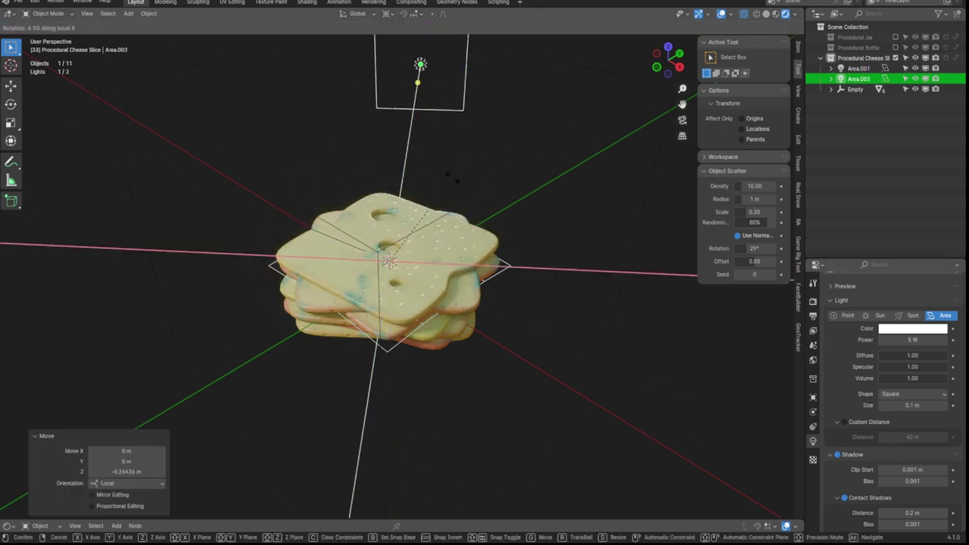
pyautogui.click(454, 168)
# Tilt the second light about its X axis and duplicate it for a third light.
pyautogui.press('r')
pyautogui.press('x')
pyautogui.press('x')
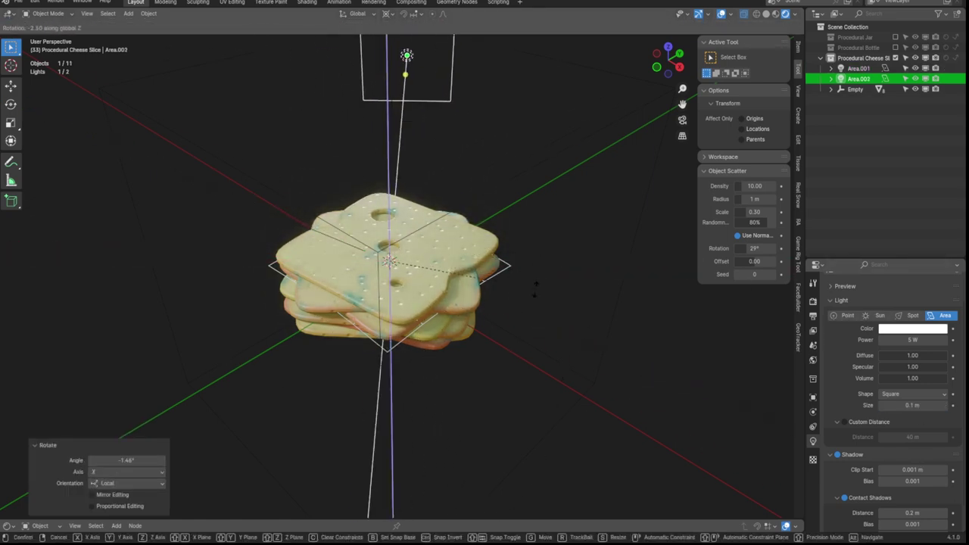
pyautogui.click(535, 289)
pyautogui.hotkey('shift', 'd')
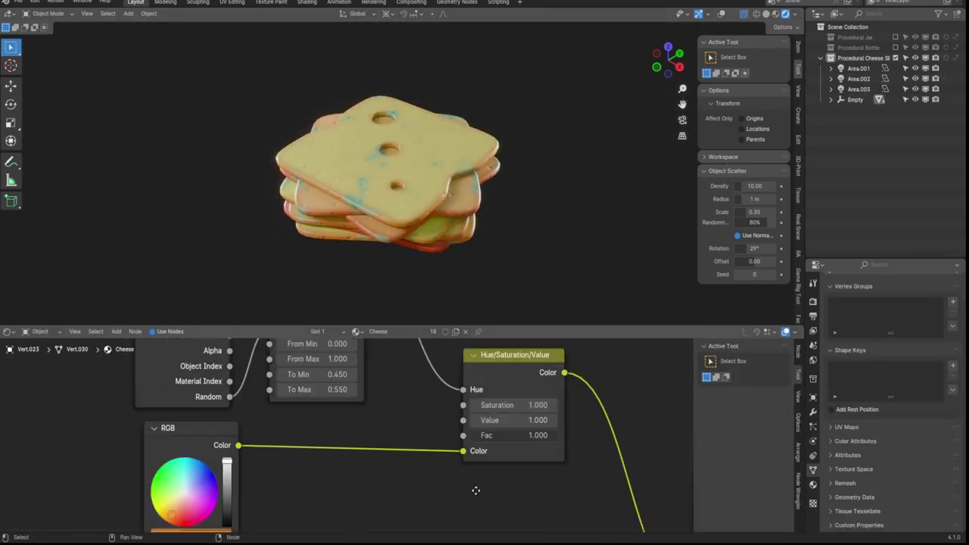
# Lower the mould Map Range From Max to spread more teal mould.
pyautogui.scroll(-2, 443, 499)
pyautogui.scroll(-3, 393, 469)
pyautogui.scroll(-2, 366, 454)
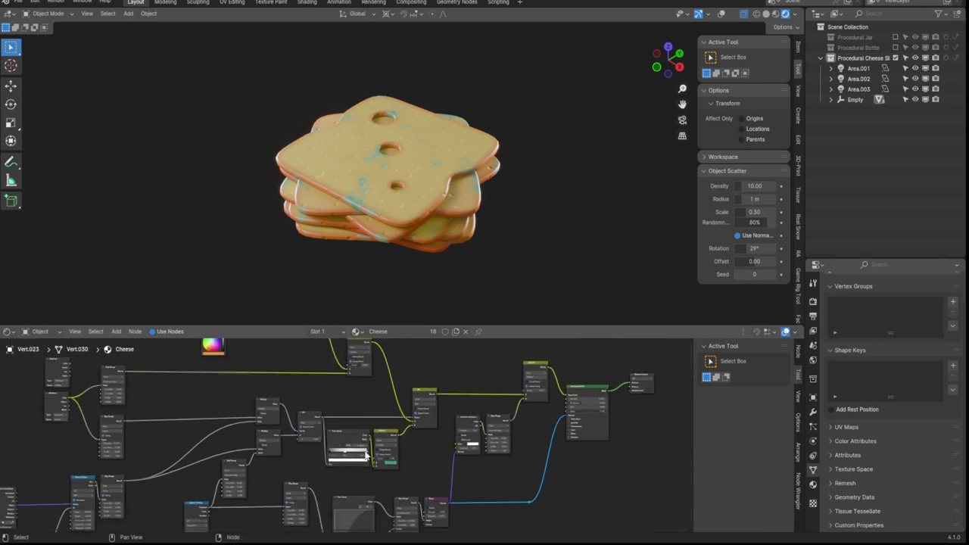
pyautogui.scroll(3, 342, 451)
pyautogui.scroll(3, 381, 235)
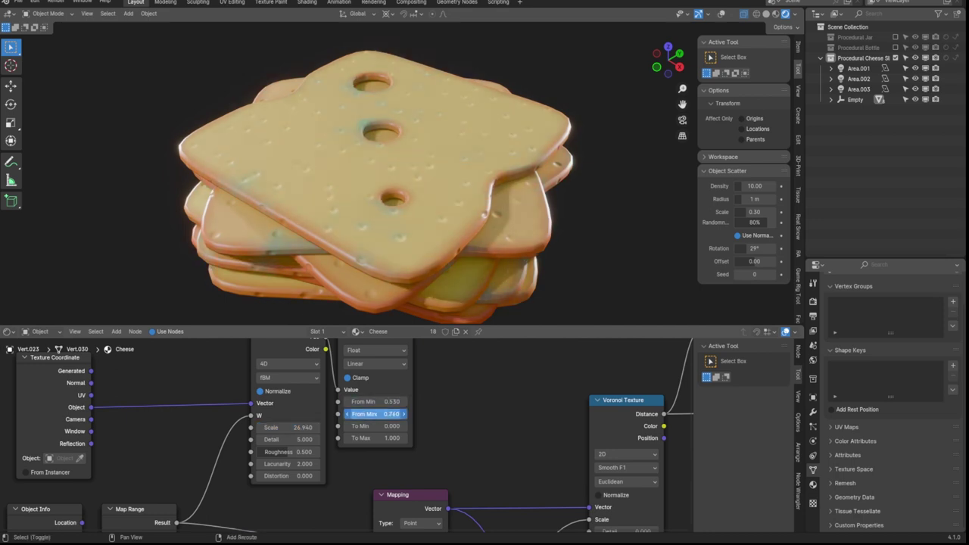
pyautogui.moveTo(376, 414); pyautogui.dragTo(356, 414)
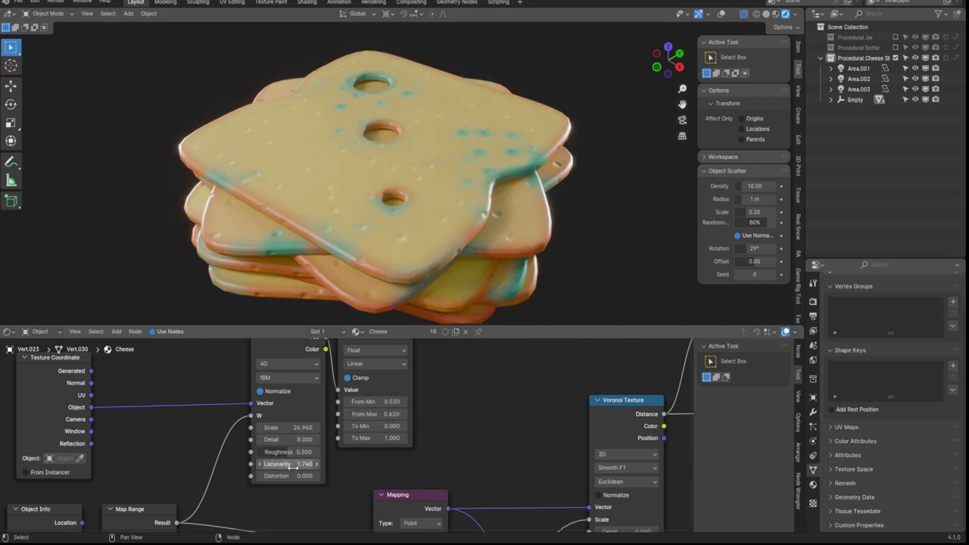
# Change a slice's Internal Holes seed in the GeometryNodes modifier to reshuffle its holes.
pyautogui.scroll(-4, 333, 257)
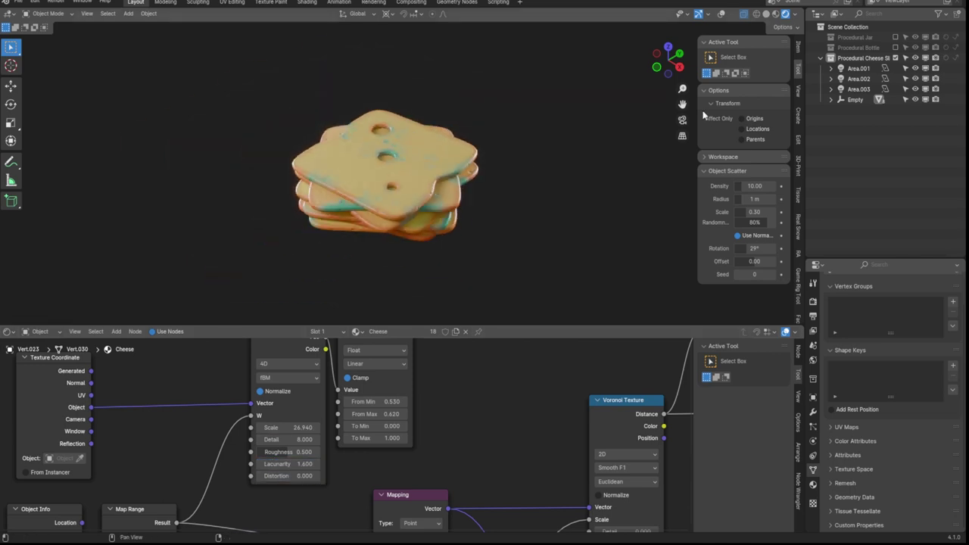
pyautogui.click(326, 254)
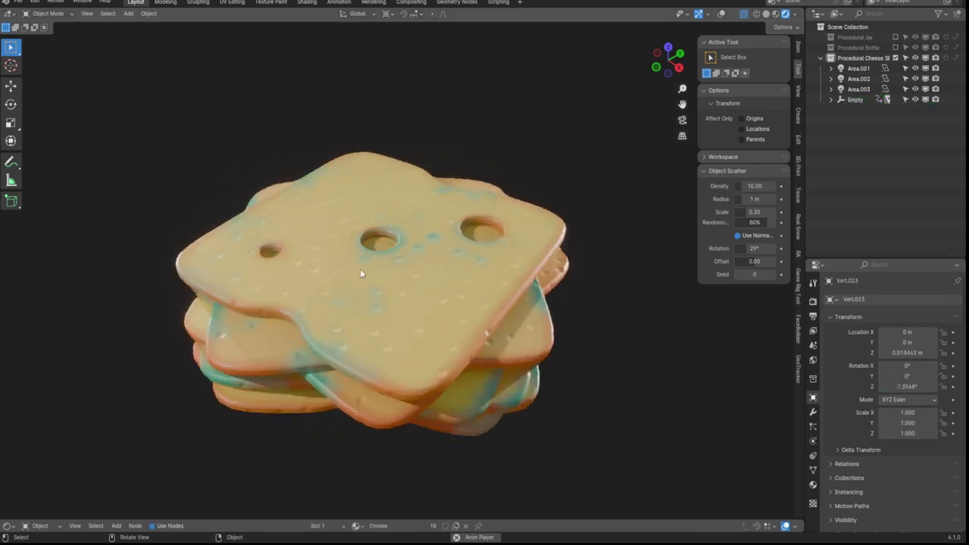
pyautogui.click(813, 412)
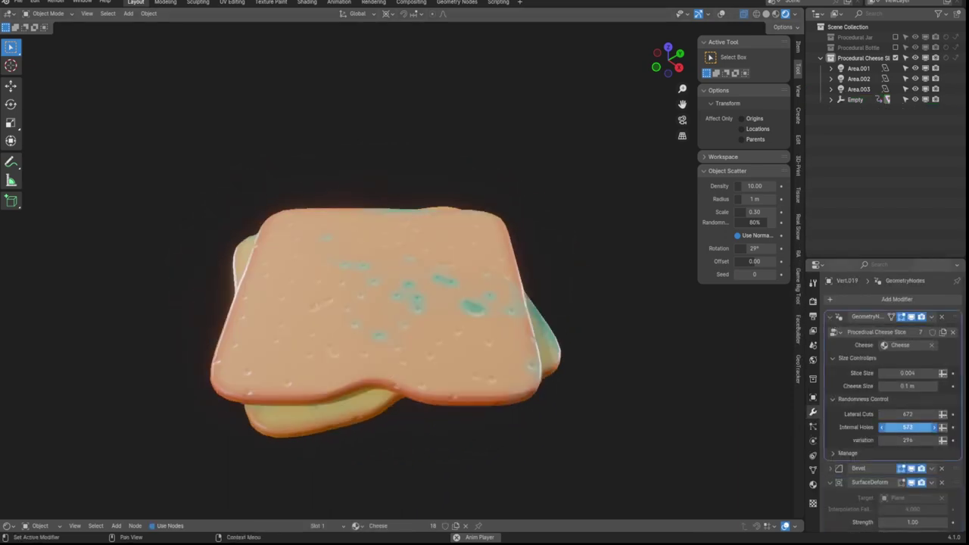
pyautogui.click(831, 316)
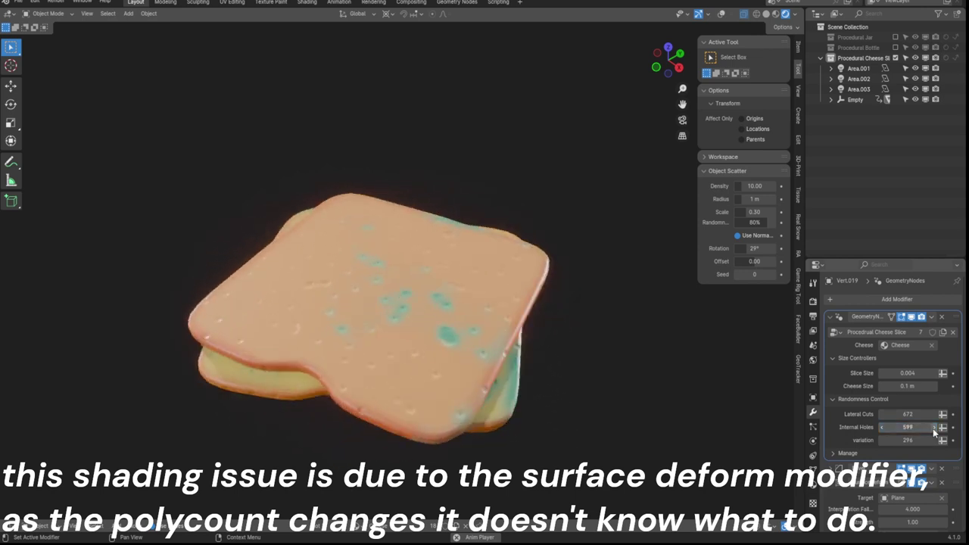
pyautogui.moveTo(916, 427); pyautogui.dragTo(893, 426)
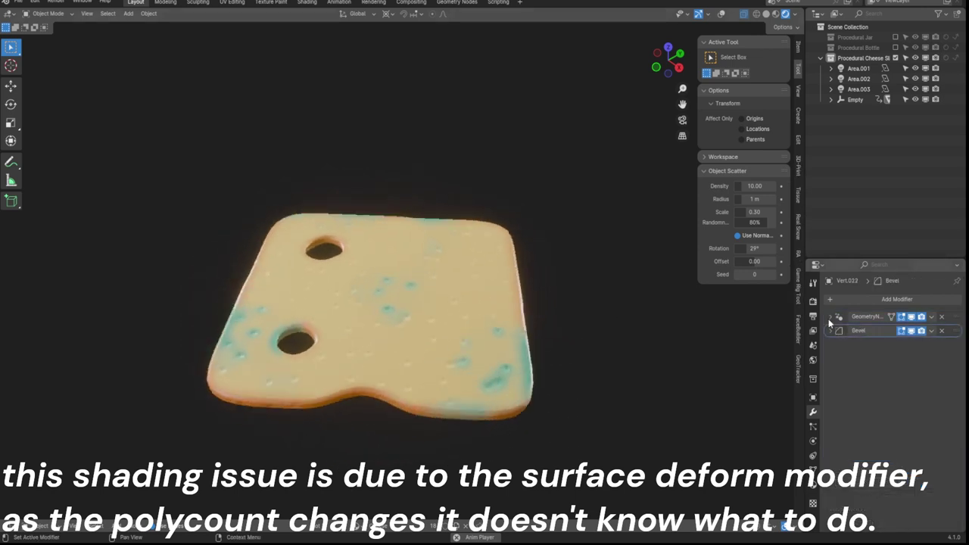